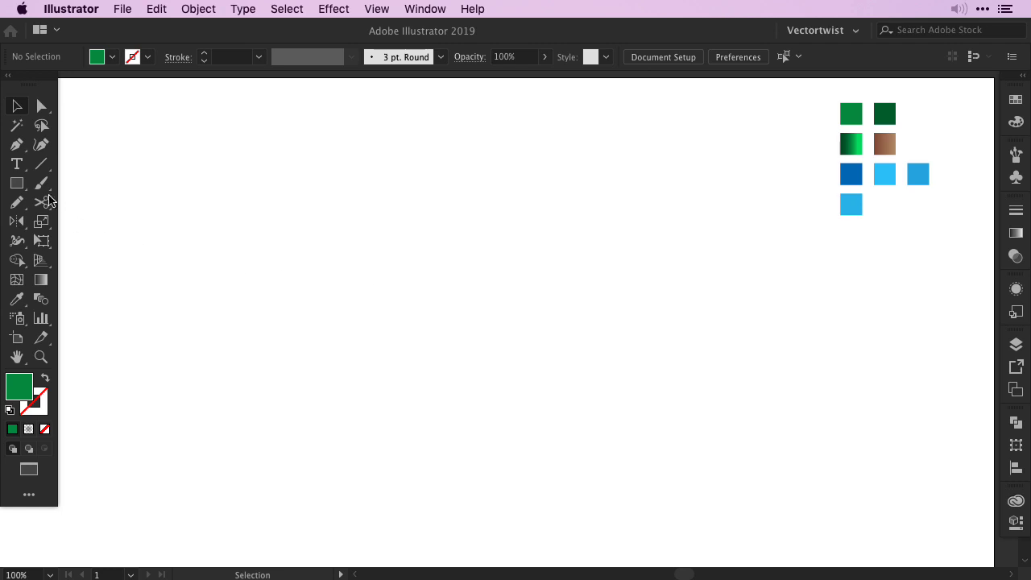
- Create a green hexagon with a 60 px radius and 6 sides on the empty artboard
{"action": "left_click", "coordinate": [16, 184]}
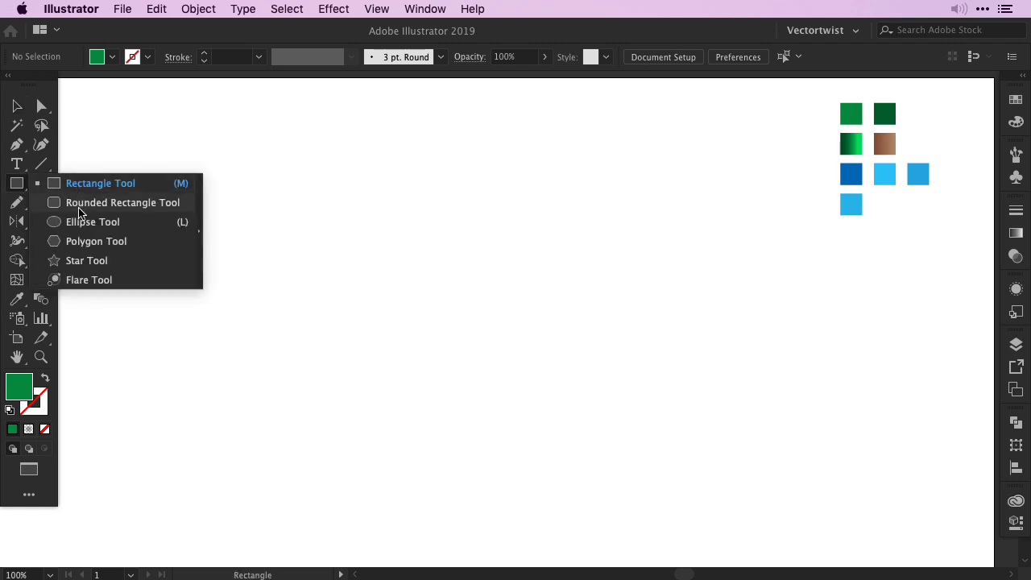
{"action": "left_click", "coordinate": [74, 241]}
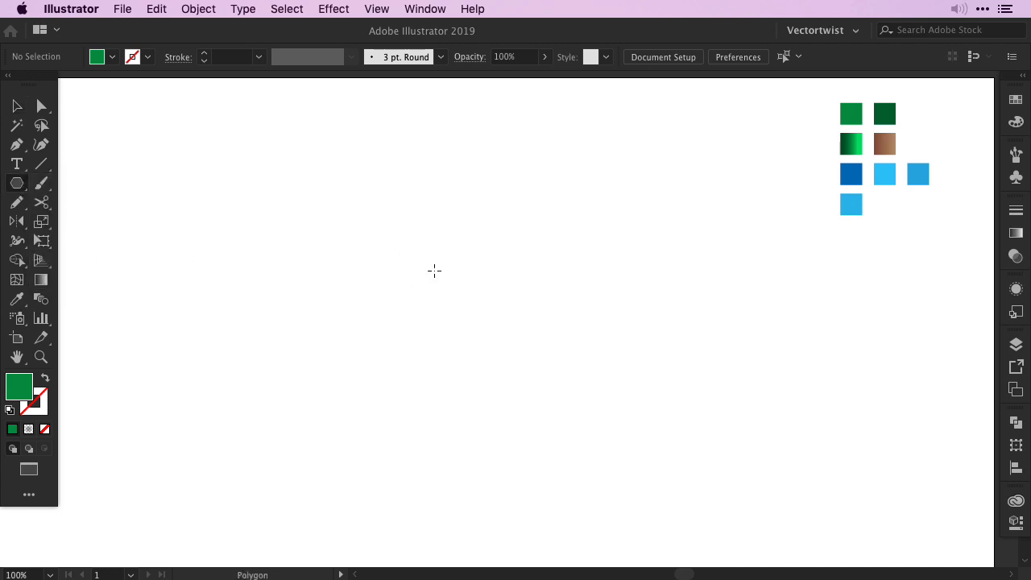
{"action": "left_click", "coordinate": [435, 271]}
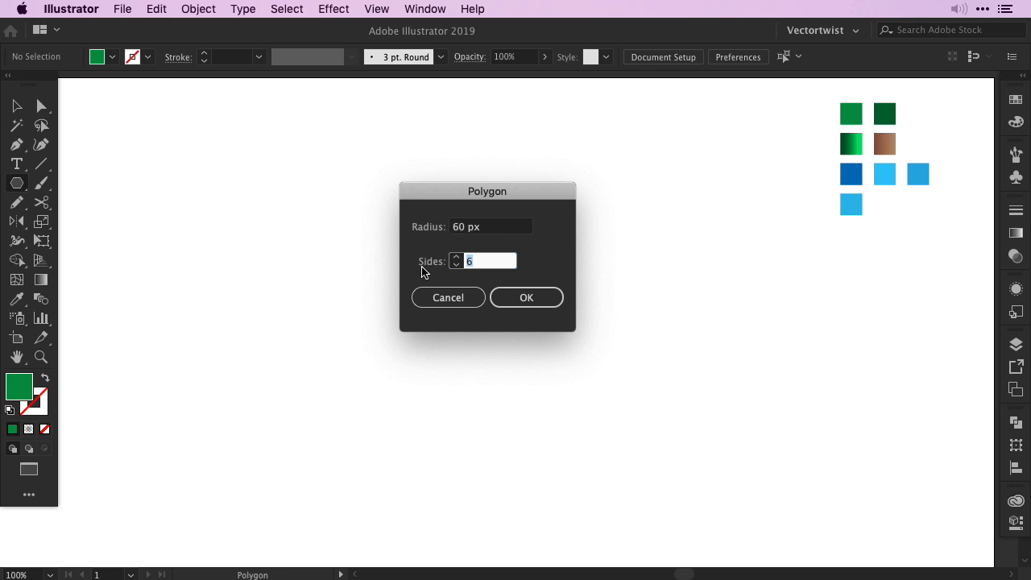
{"action": "left_click", "coordinate": [526, 298]}
{"action": "key", "text": "v"}
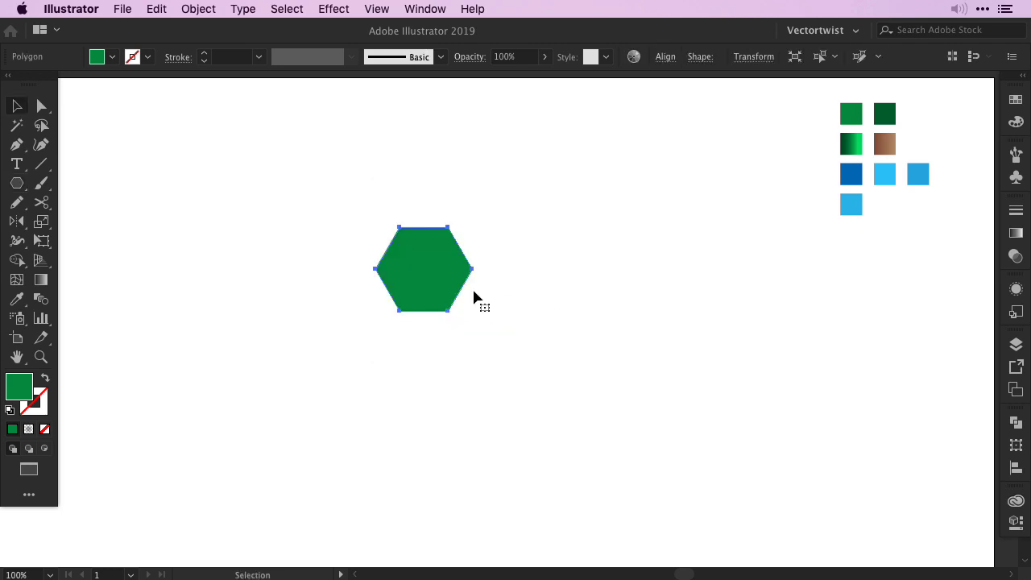
- Apply 3D Extrude & Bevel to the hexagon with Isometric Top position and 100 pt depth, moving the light to the sphere's right edge
{"action": "left_click", "coordinate": [339, 11]}
{"action": "mouse_move", "coordinate": [377, 108]}
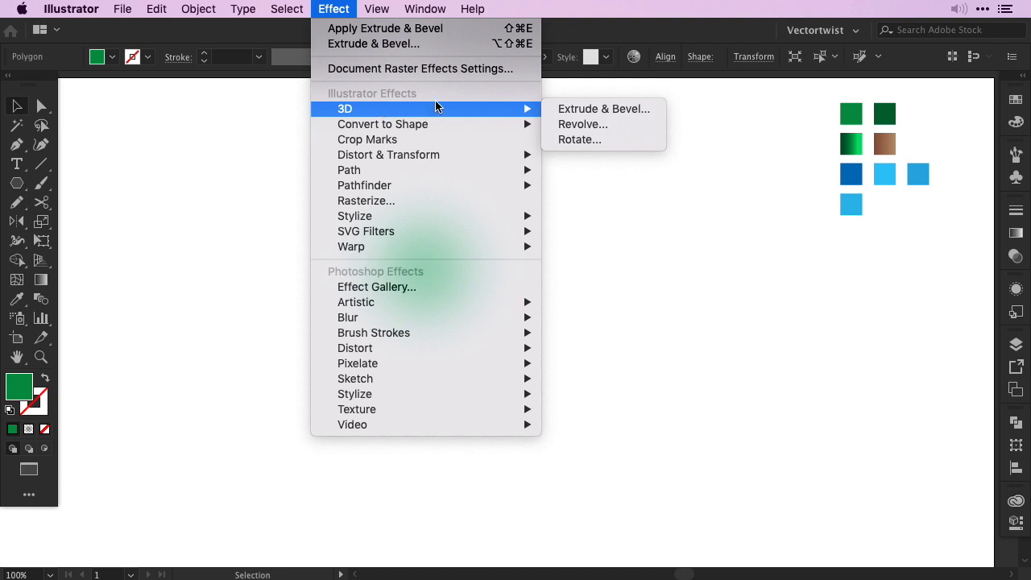
{"action": "left_click", "coordinate": [614, 109]}
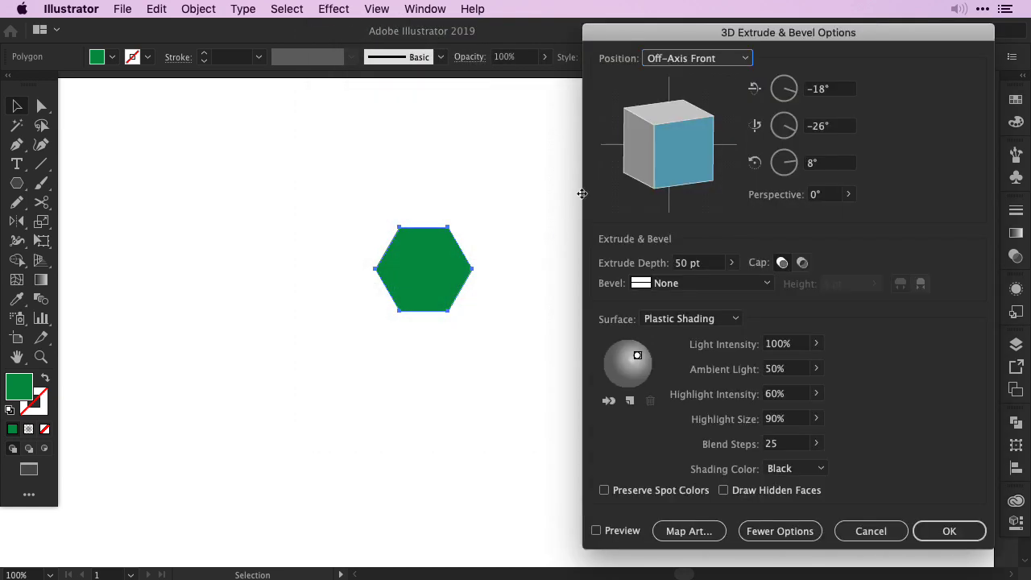
{"action": "left_click", "coordinate": [733, 63]}
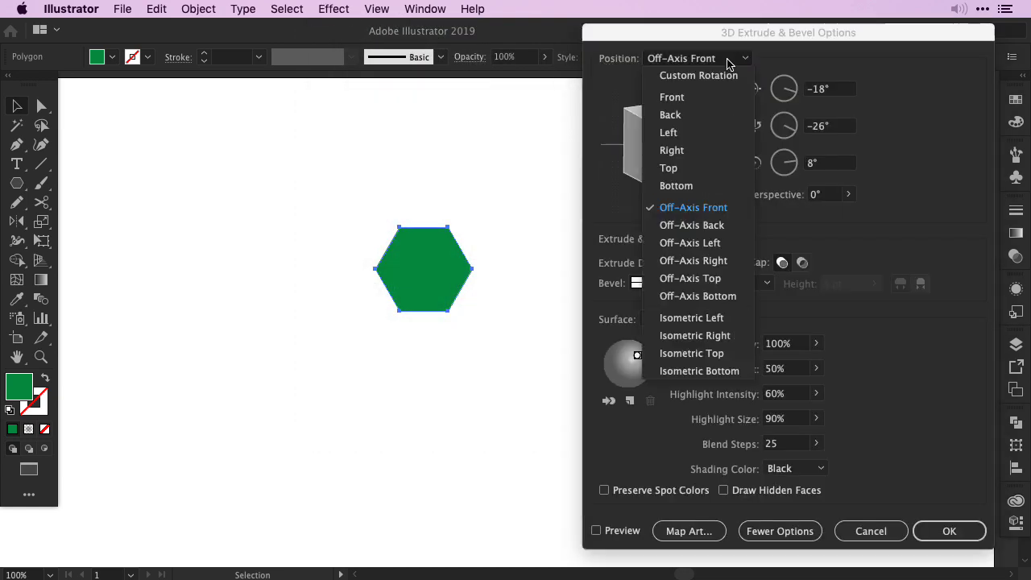
{"action": "left_click", "coordinate": [709, 358]}
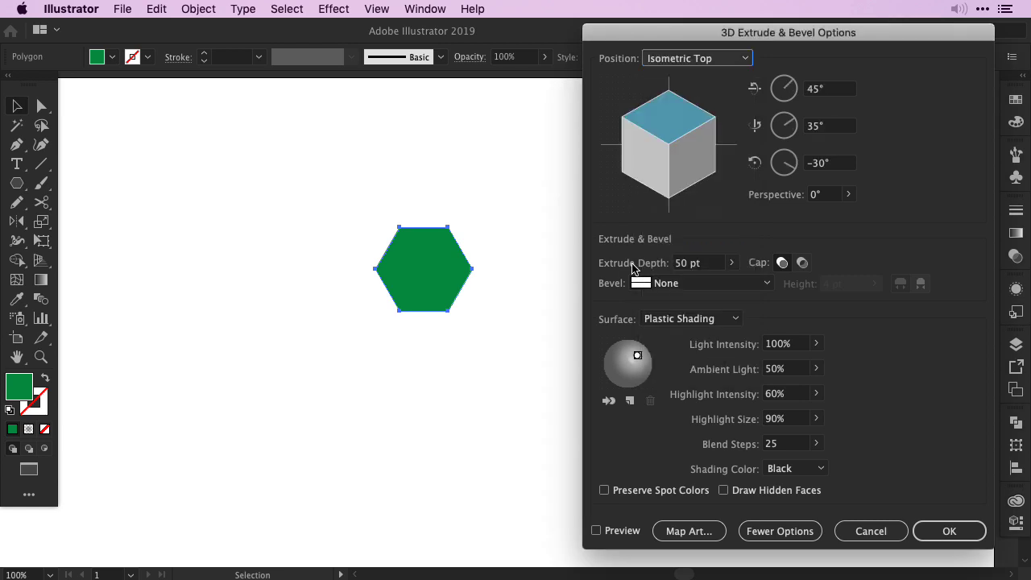
{"action": "left_click", "coordinate": [675, 264]}
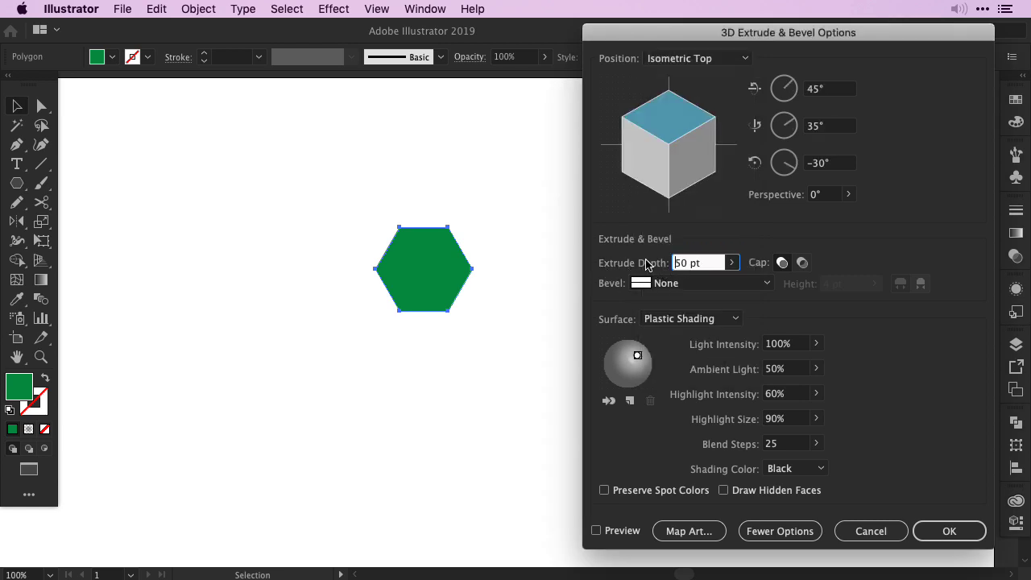
{"action": "type", "text": "100"}
{"action": "left_click", "coordinate": [596, 530]}
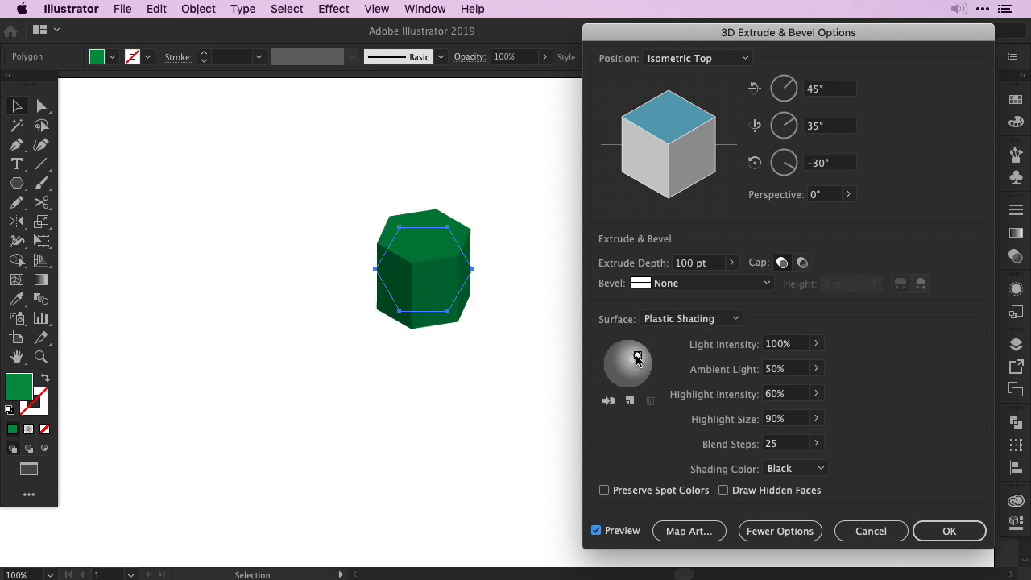
{"action": "left_click_drag", "start_coordinate": [640, 358], "coordinate": [650, 370]}
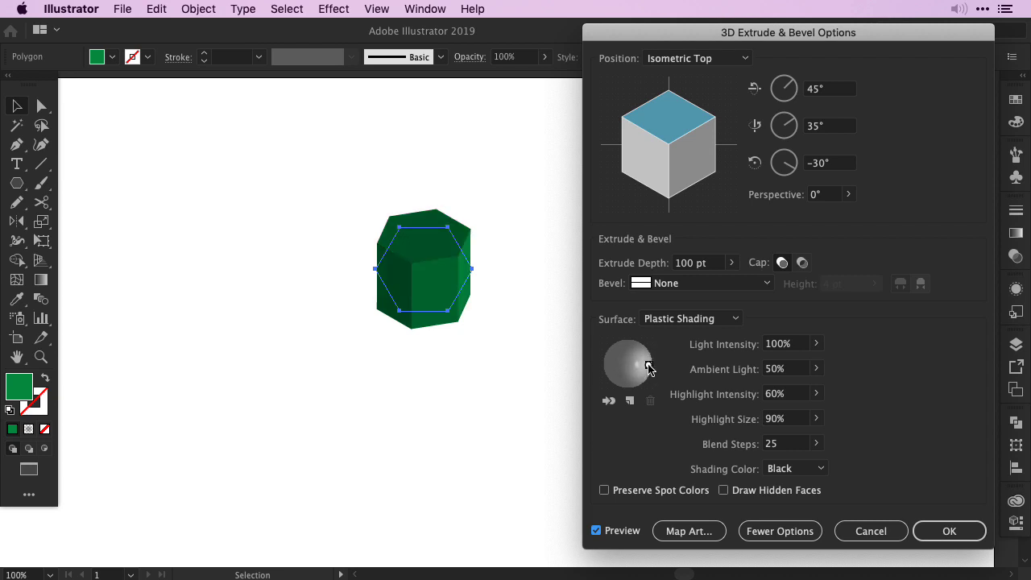
{"action": "left_click", "coordinate": [946, 534]}
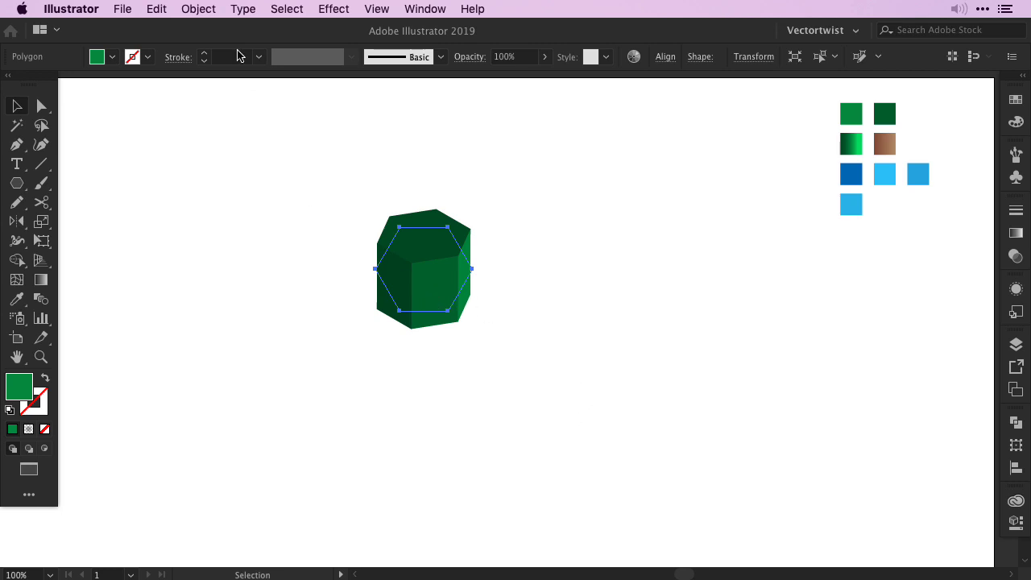
- Expand the appearance of the extruded hexagon into editable shapes and deselect it
{"action": "left_click", "coordinate": [199, 8]}
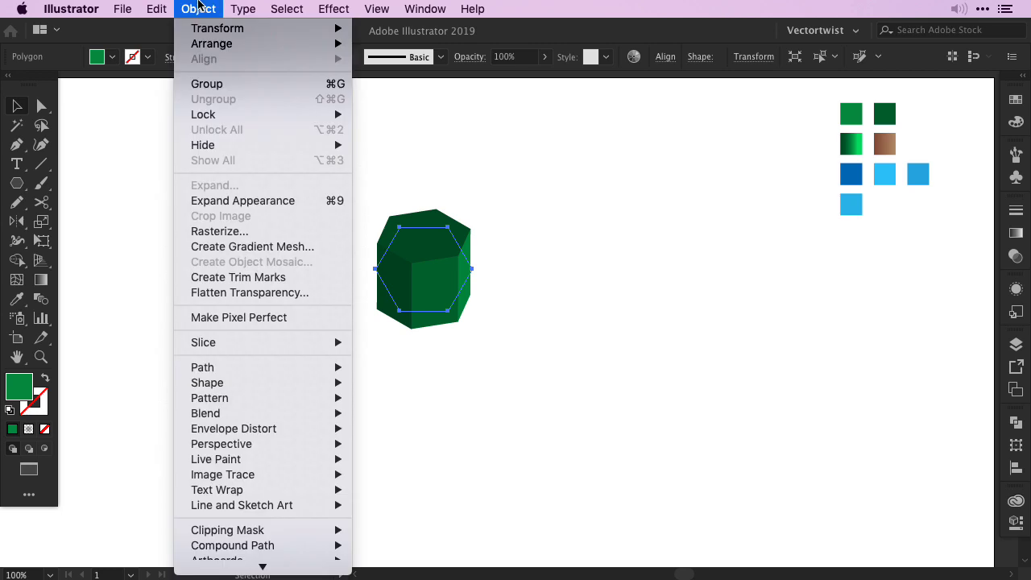
{"action": "left_click", "coordinate": [211, 207]}
{"action": "left_click", "coordinate": [546, 380]}
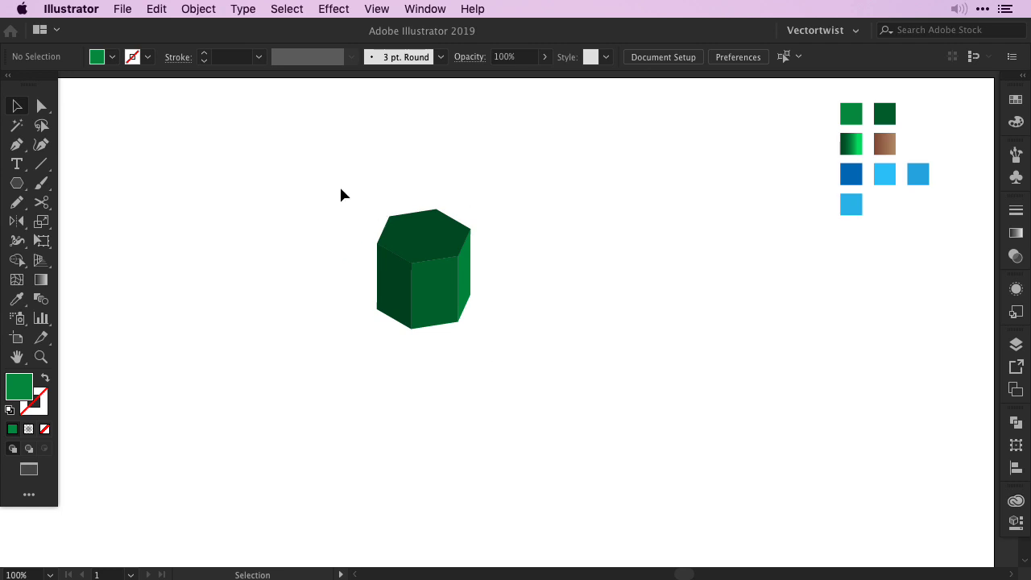
{"action": "left_click", "coordinate": [41, 105]}
{"action": "left_click_drag", "start_coordinate": [316, 178], "coordinate": [528, 285]}
{"action": "left_click", "coordinate": [532, 279]}
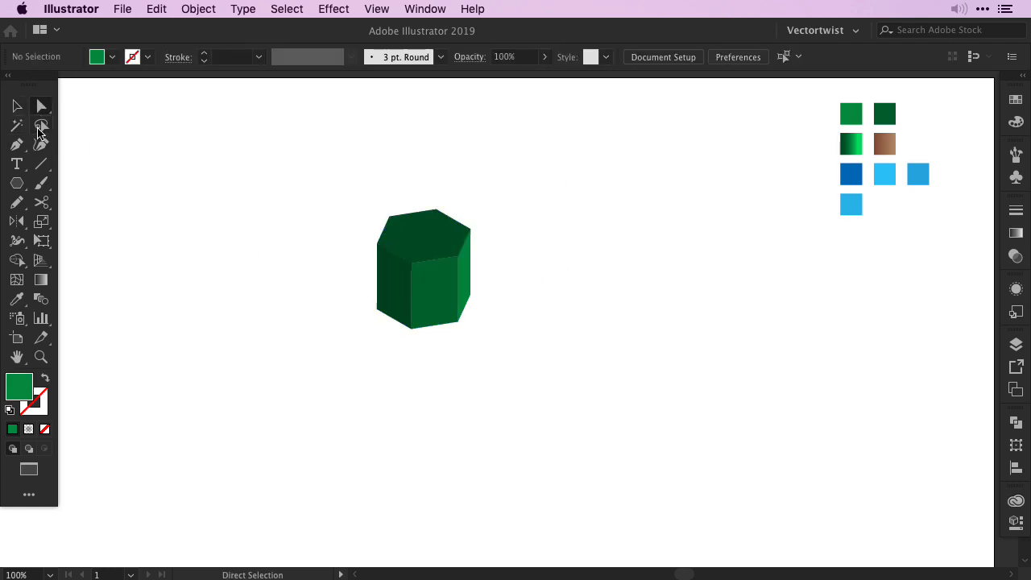
- Lasso the anchor points of the prism's top face and average them along both axes to form a pyramid
{"action": "left_click", "coordinate": [42, 124]}
{"action": "mouse_move", "coordinate": [419, 183]}
{"action": "left_mouse_down"}
{"action": "mouse_move", "coordinate": [367, 192]}
{"action": "mouse_move", "coordinate": [365, 252]}
{"action": "mouse_move", "coordinate": [421, 277]}
{"action": "mouse_move", "coordinate": [467, 266]}
{"action": "mouse_move", "coordinate": [490, 234]}
{"action": "mouse_move", "coordinate": [450, 192]}
{"action": "mouse_move", "coordinate": [413, 205]}
{"action": "left_mouse_up"}
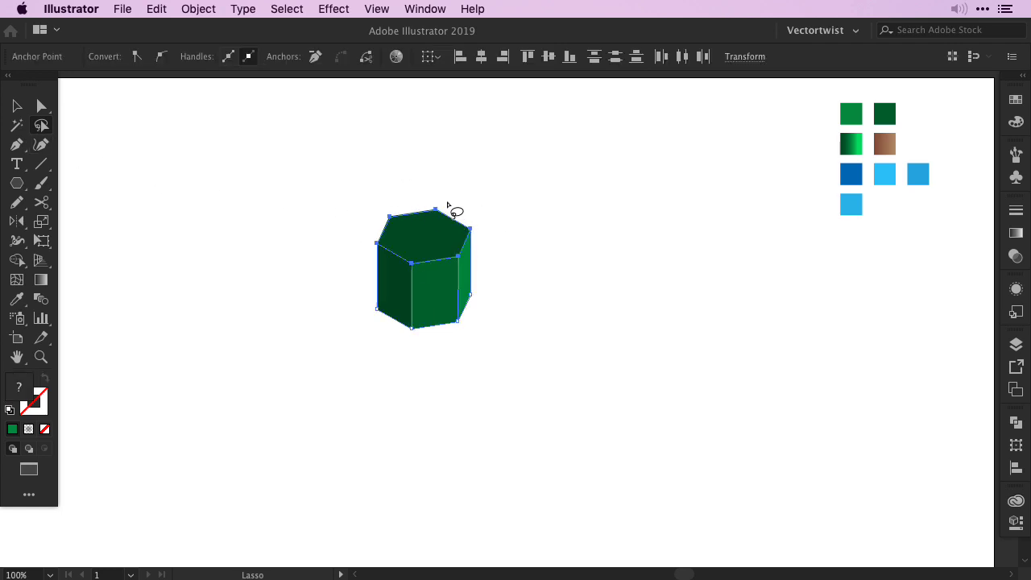
{"action": "left_click", "coordinate": [198, 8]}
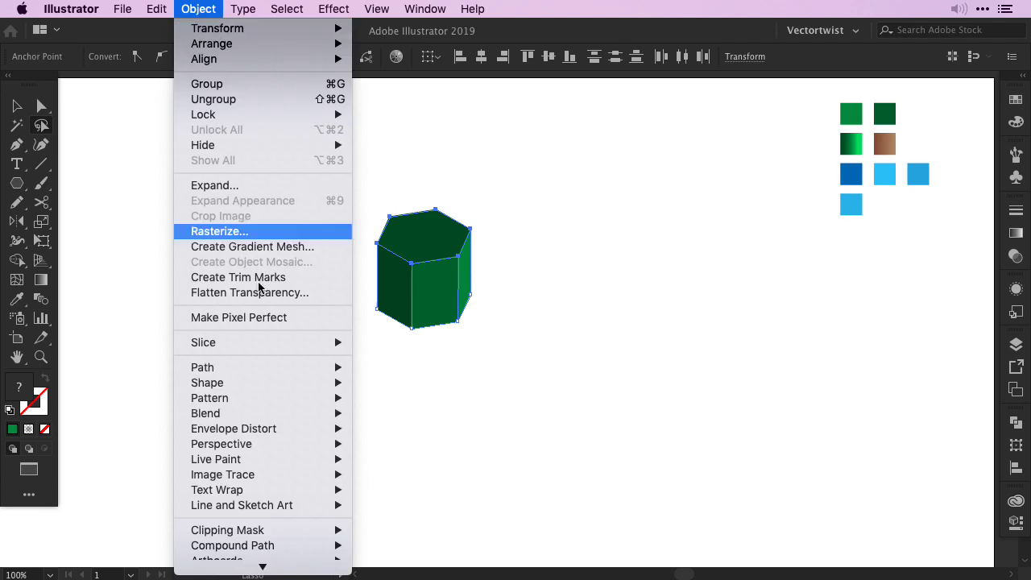
{"action": "mouse_move", "coordinate": [260, 368]}
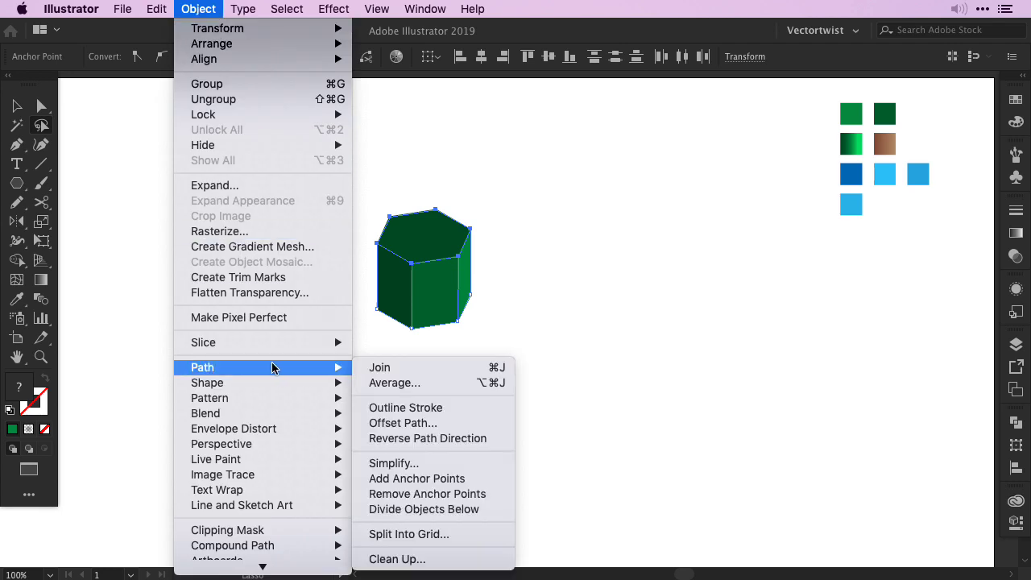
{"action": "left_click", "coordinate": [414, 384]}
{"action": "left_click_drag", "start_coordinate": [327, 138], "coordinate": [297, 134]}
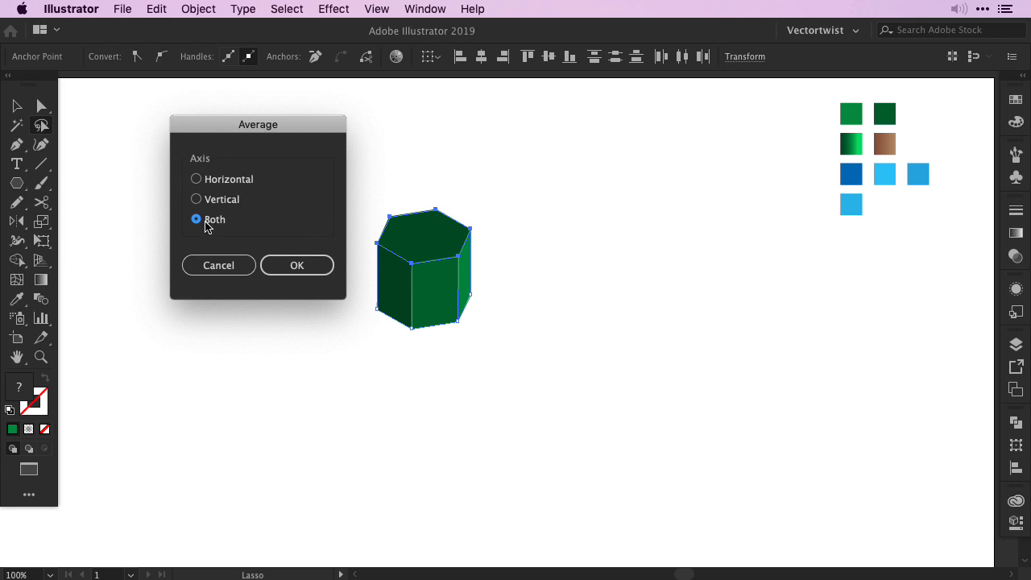
{"action": "left_click", "coordinate": [301, 271]}
{"action": "key", "text": "v"}
{"action": "left_click", "coordinate": [483, 358]}
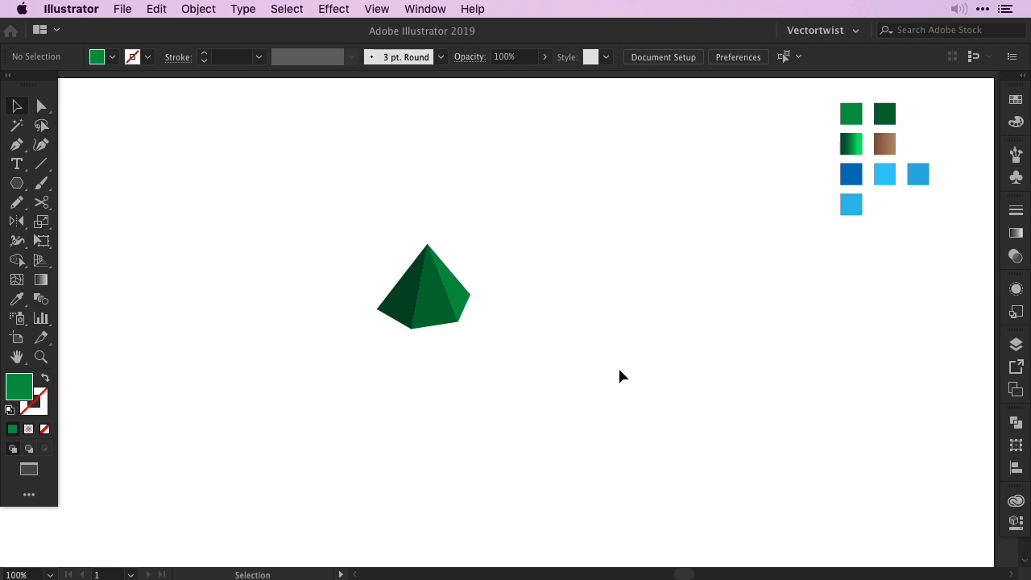
- Duplicate the pyramid directly above the original and shrink the copy to roughly half size with Free Transform
{"action": "left_click", "coordinate": [443, 316]}
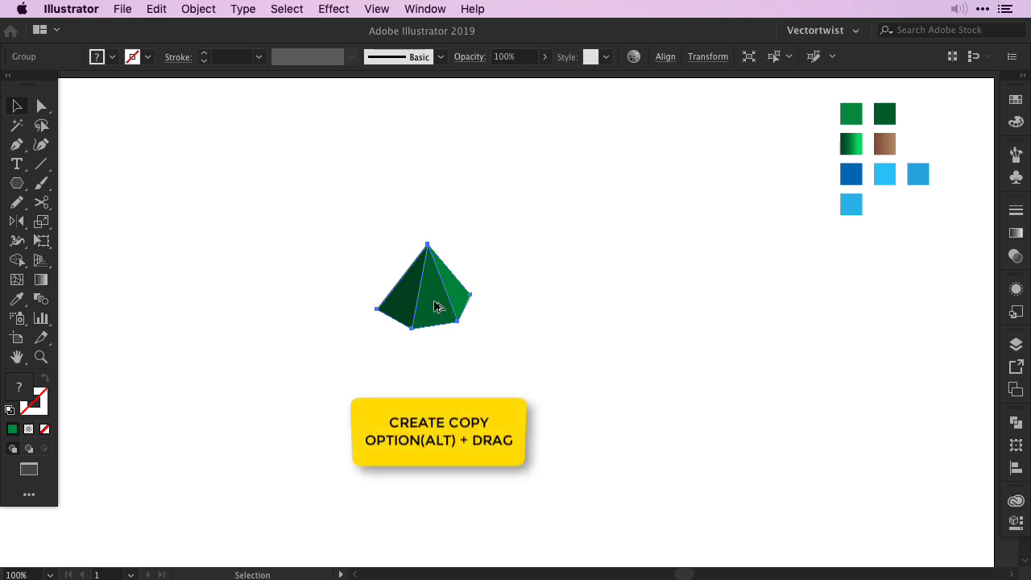
{"action": "left_click_drag", "start_coordinate": [430, 304], "coordinate": [428, 227]}
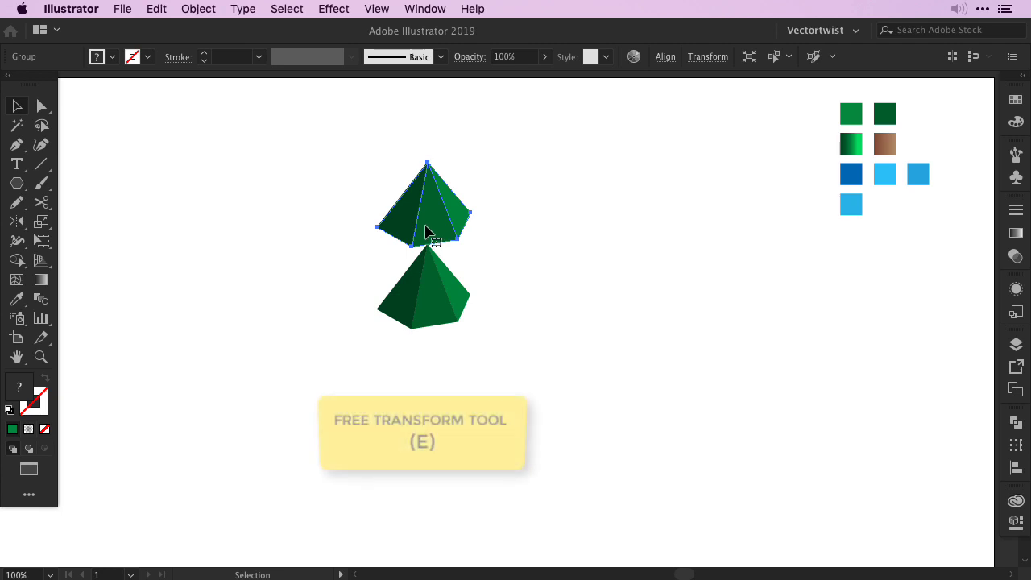
{"action": "key", "text": "e"}
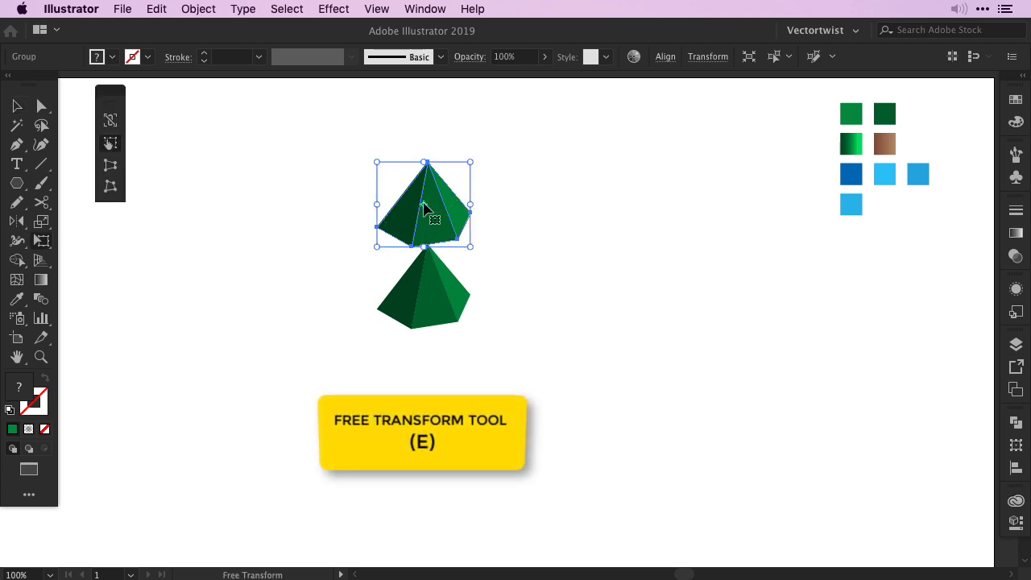
{"action": "left_click_drag", "start_coordinate": [470, 162], "coordinate": [457, 182]}
{"action": "key", "text": "v"}
{"action": "left_click", "coordinate": [492, 238]}
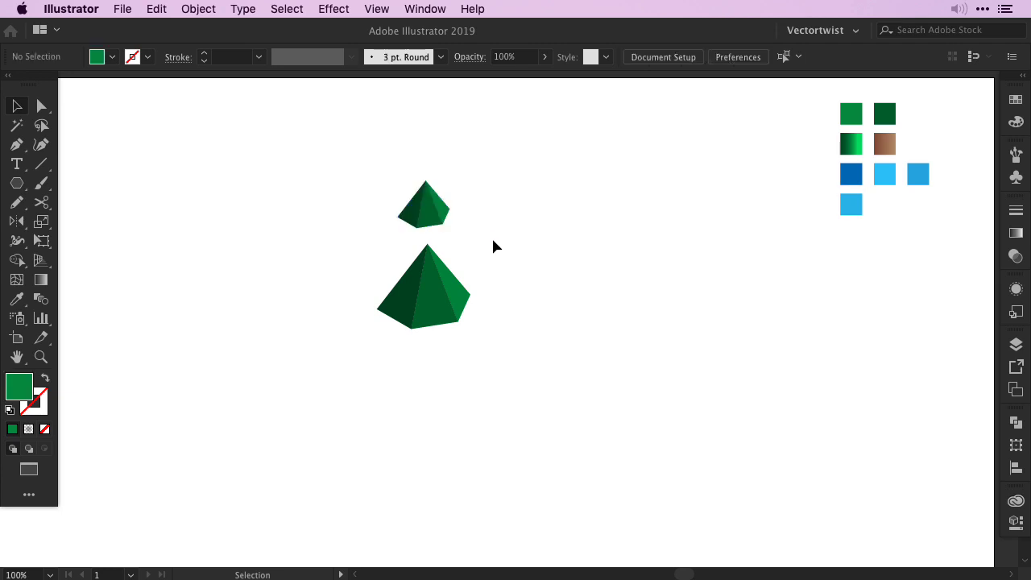
- Lighten the fill of the small pyramid's dark left face to a brighter green
{"action": "left_click", "coordinate": [42, 107]}
{"action": "left_click", "coordinate": [411, 211]}
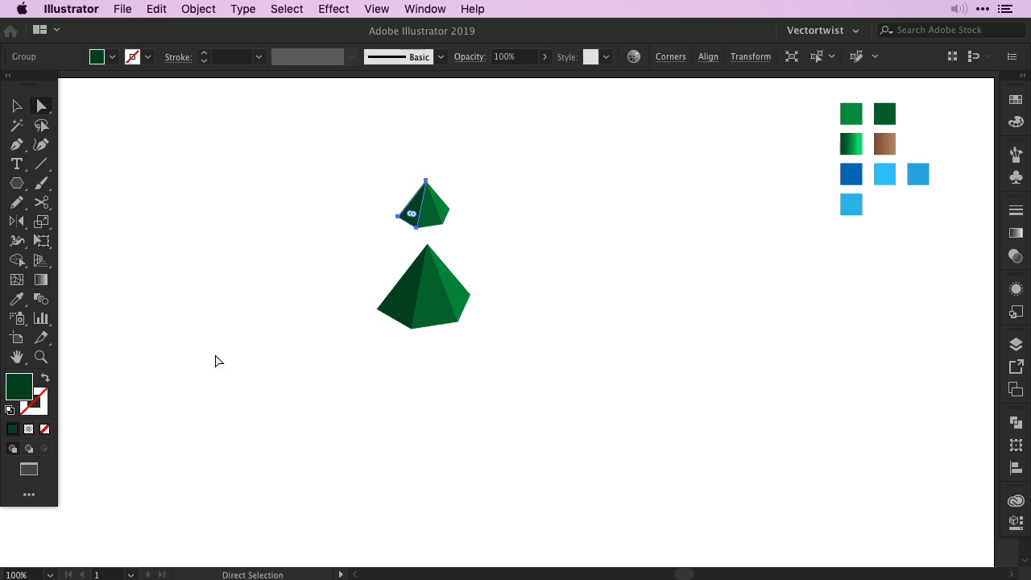
{"action": "double_click", "coordinate": [21, 389]}
{"action": "left_click_drag", "start_coordinate": [709, 105], "coordinate": [720, 103]}
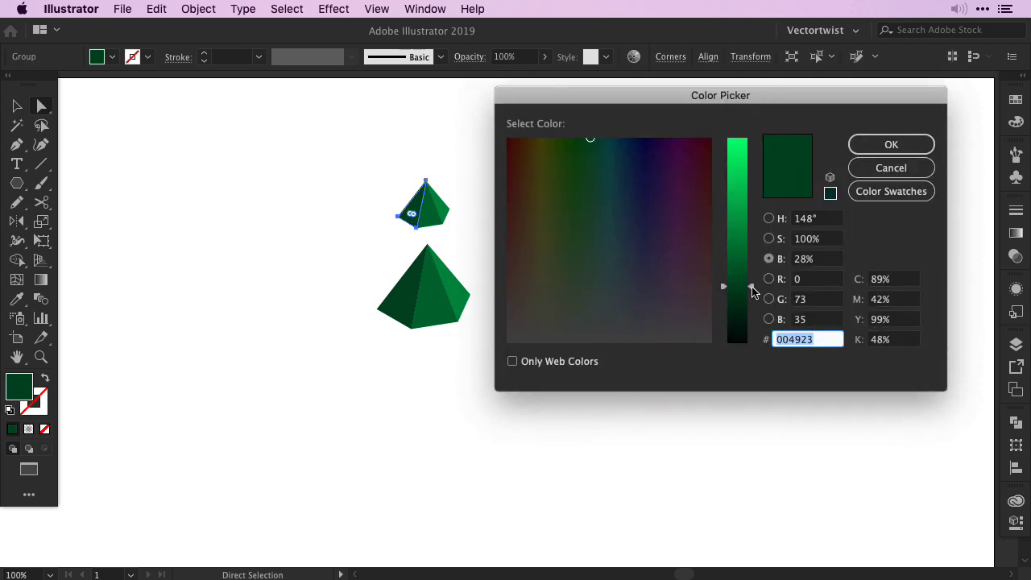
{"action": "left_click_drag", "start_coordinate": [752, 288], "coordinate": [752, 262]}
{"action": "key", "text": "Return"}
{"action": "left_click", "coordinate": [487, 222]}
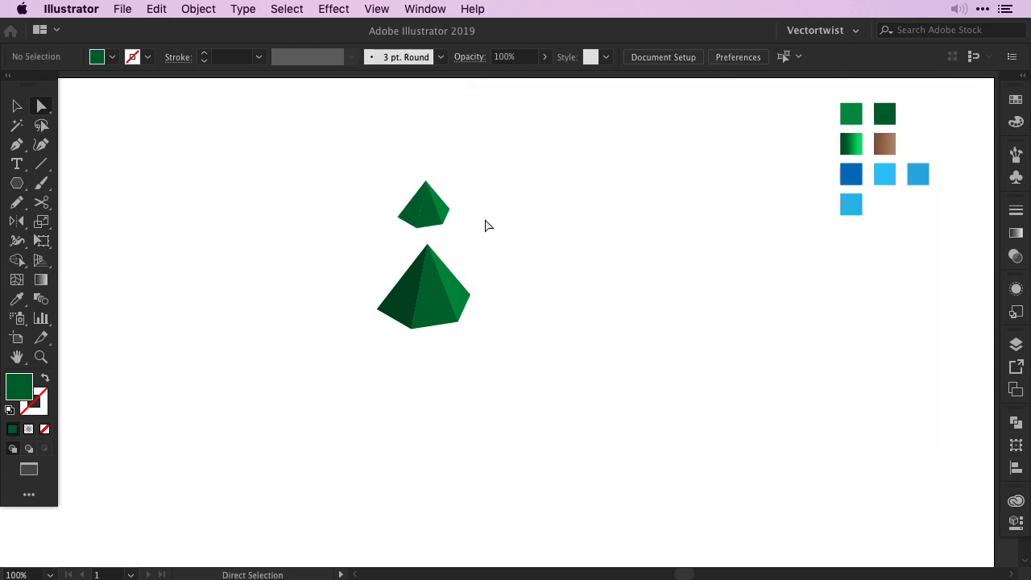
- Raise the fill brightness of the small pyramid's middle face
{"action": "left_click", "coordinate": [429, 215]}
{"action": "double_click", "coordinate": [21, 389]}
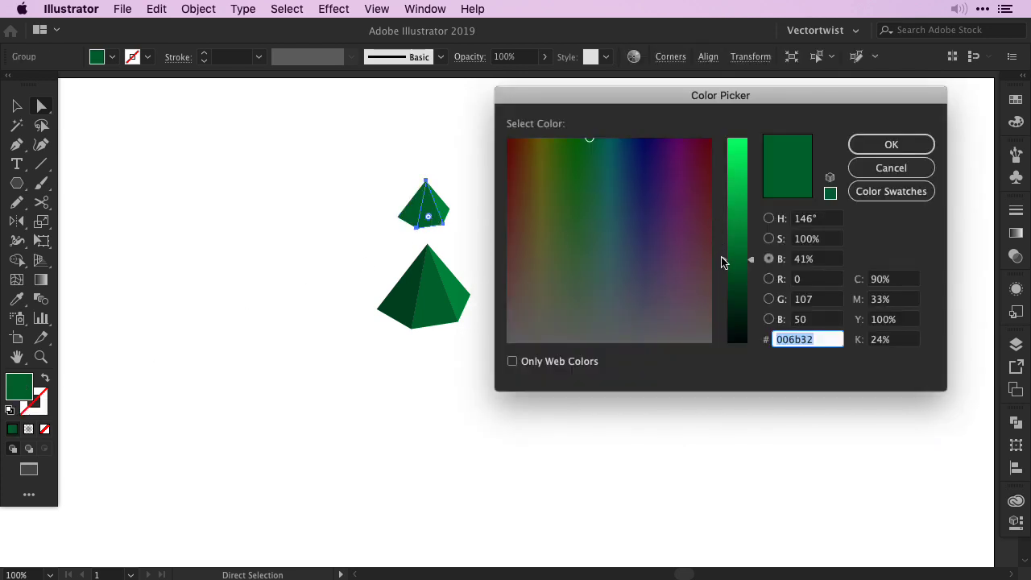
{"action": "left_click_drag", "start_coordinate": [749, 262], "coordinate": [747, 233]}
{"action": "left_click", "coordinate": [870, 145]}
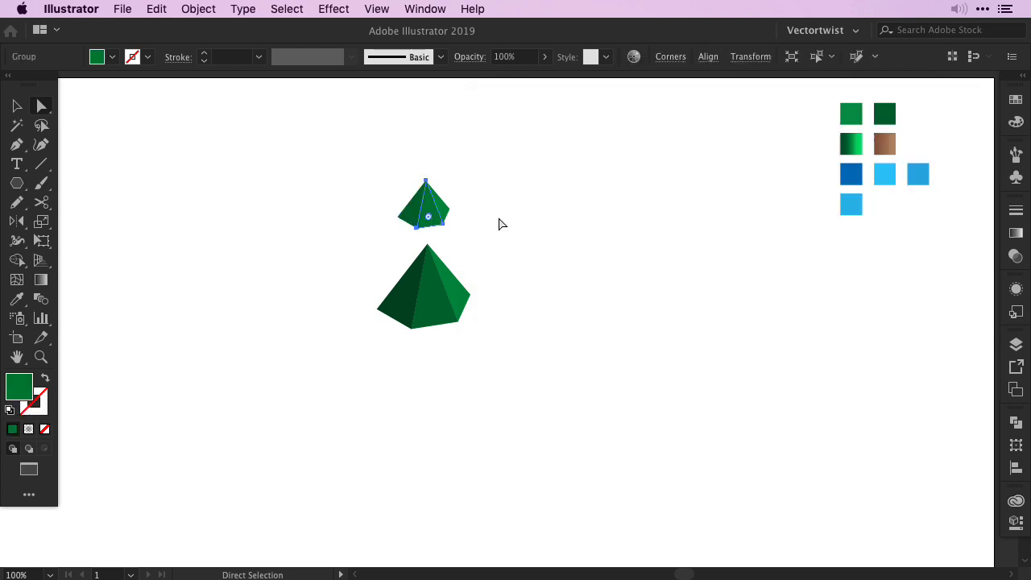
{"action": "left_click", "coordinate": [500, 224]}
- Brighten the green fill of the small pyramid's right face and deselect it
{"action": "left_click", "coordinate": [442, 215]}
{"action": "double_click", "coordinate": [24, 389]}
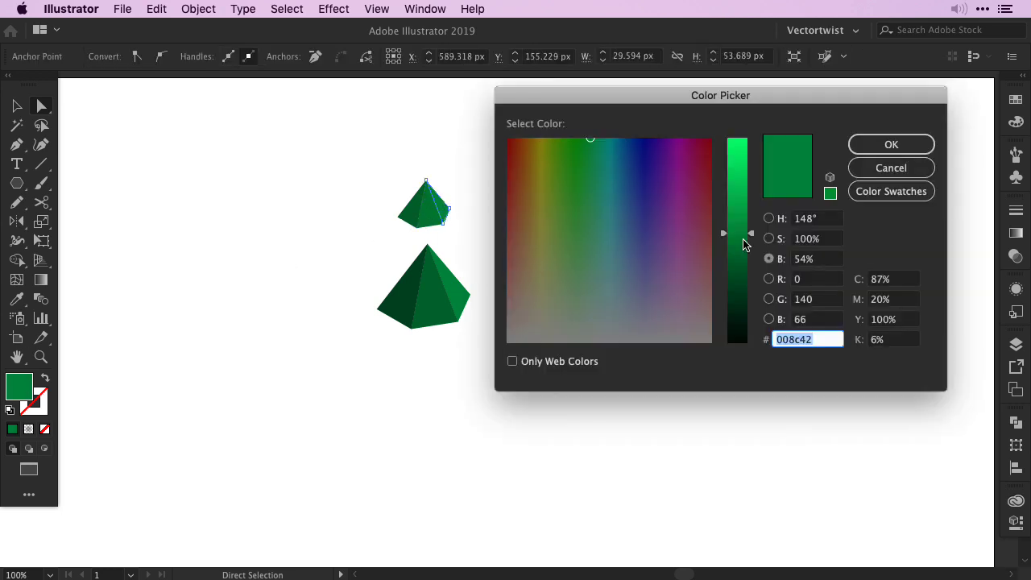
{"action": "left_click_drag", "start_coordinate": [743, 245], "coordinate": [748, 213]}
{"action": "left_click", "coordinate": [864, 146]}
{"action": "left_click", "coordinate": [526, 249]}
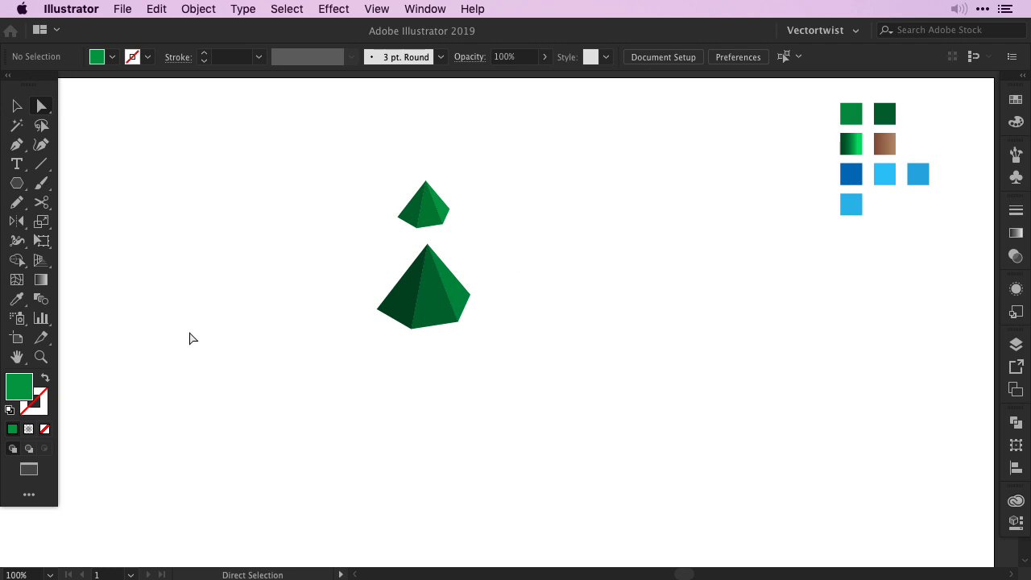
- Blend the large lower pyramid with the small upper pyramid using the Blend tool
{"action": "left_click", "coordinate": [38, 302]}
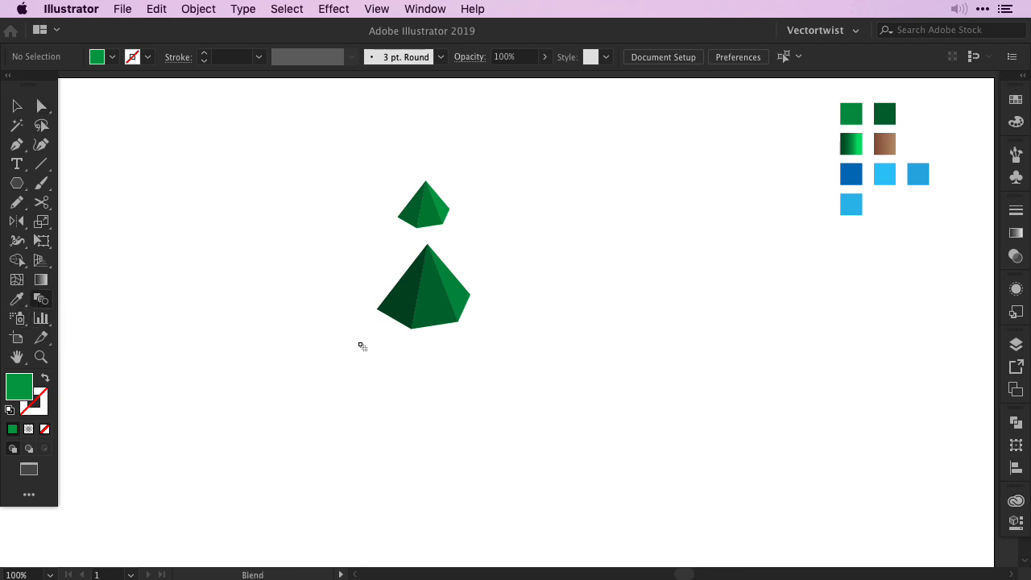
{"action": "left_click", "coordinate": [424, 308]}
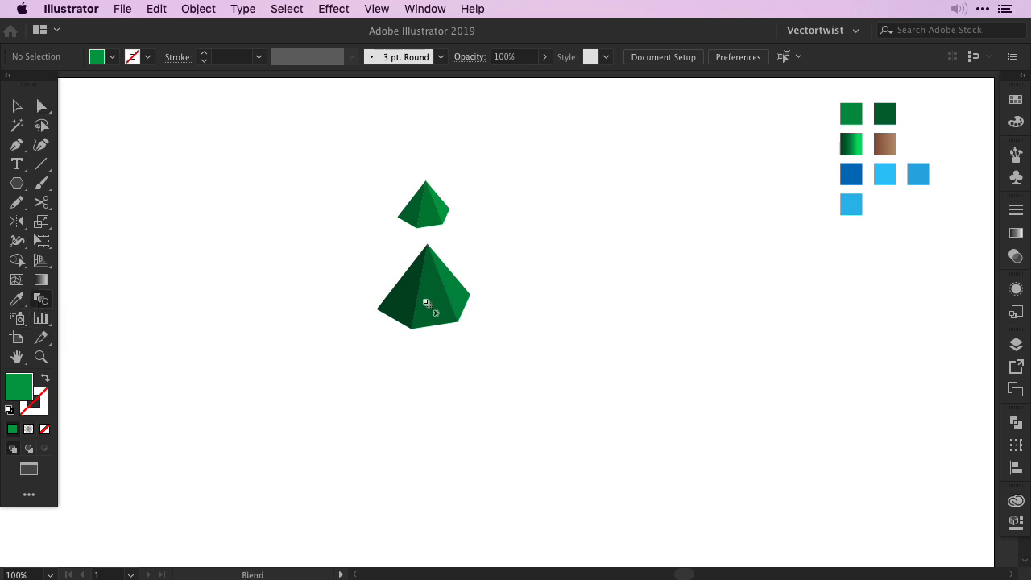
{"action": "left_click", "coordinate": [423, 213]}
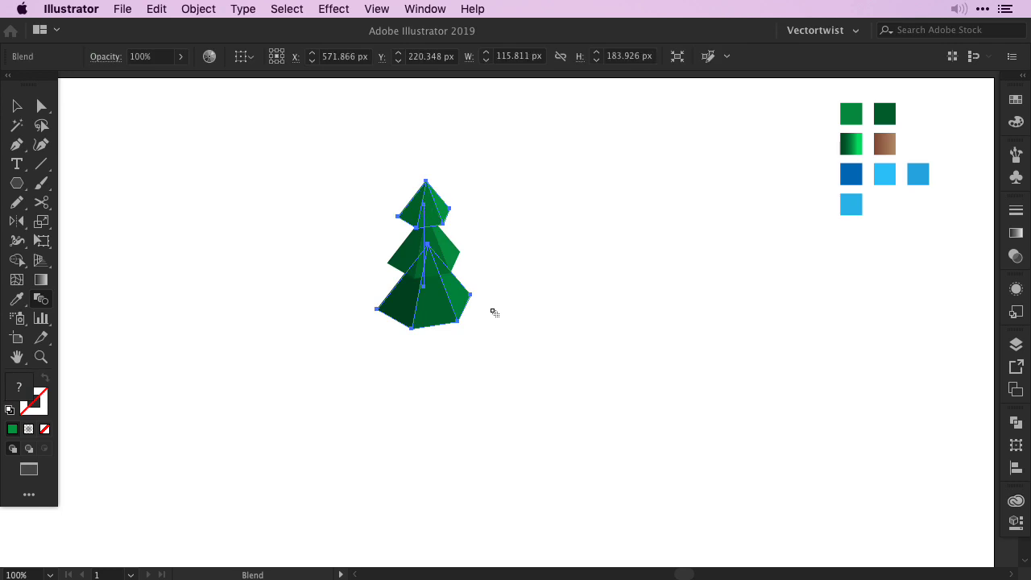
- Set the blend spacing to 2 specified steps with the preview on
{"action": "double_click", "coordinate": [43, 301]}
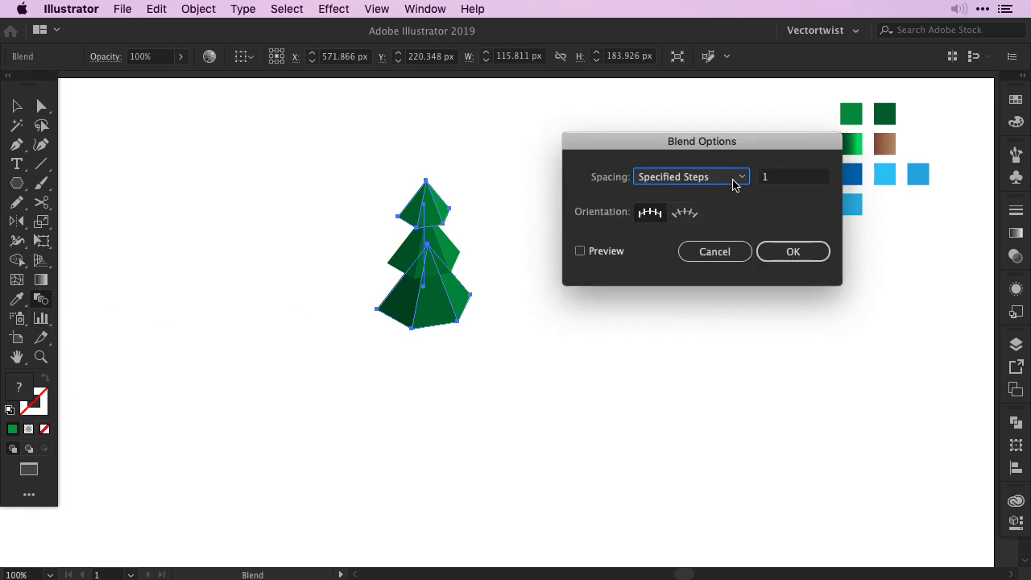
{"action": "left_click", "coordinate": [580, 251]}
{"action": "left_click", "coordinate": [785, 177]}
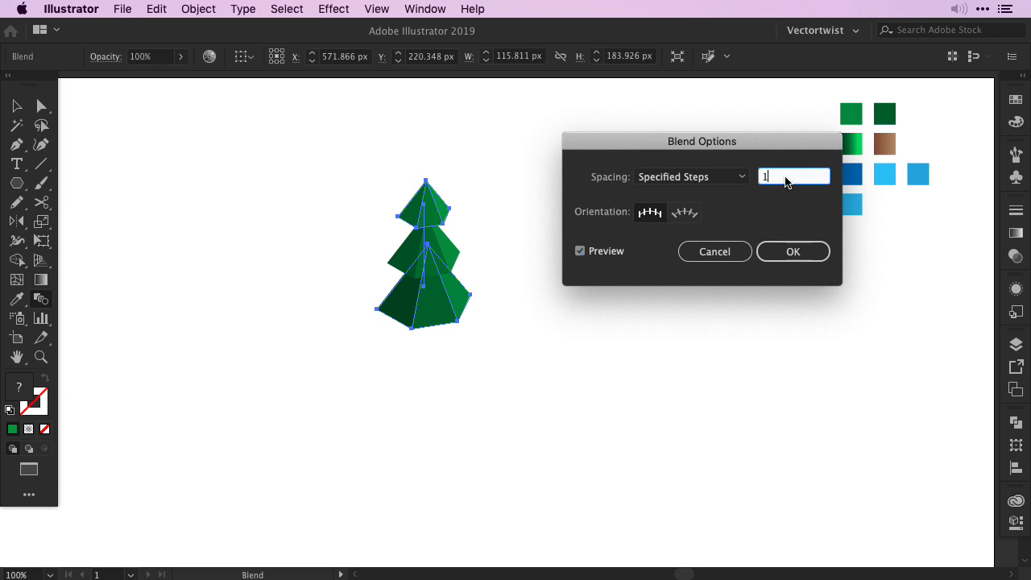
{"action": "key", "text": "Up"}
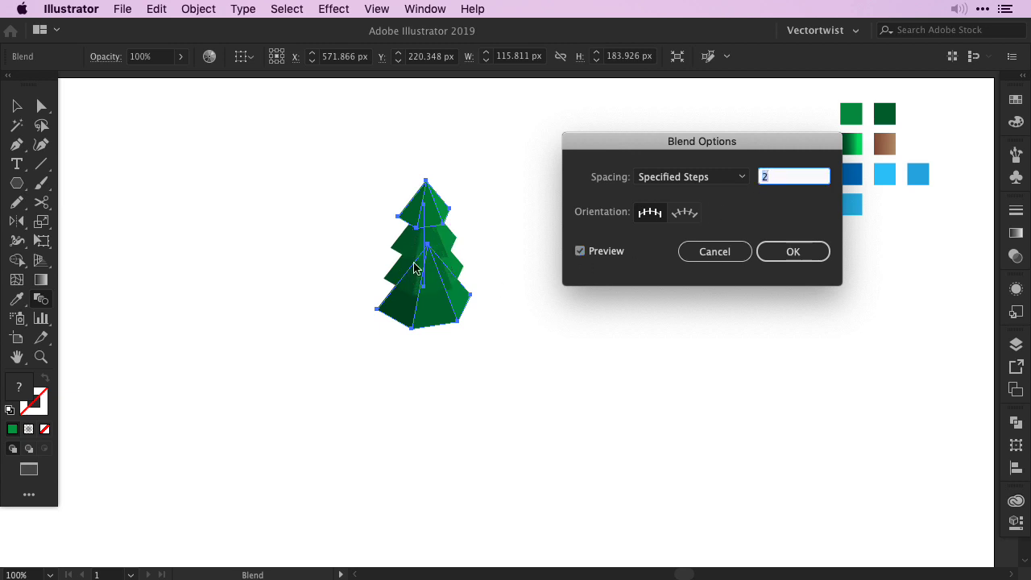
{"action": "left_click", "coordinate": [790, 251]}
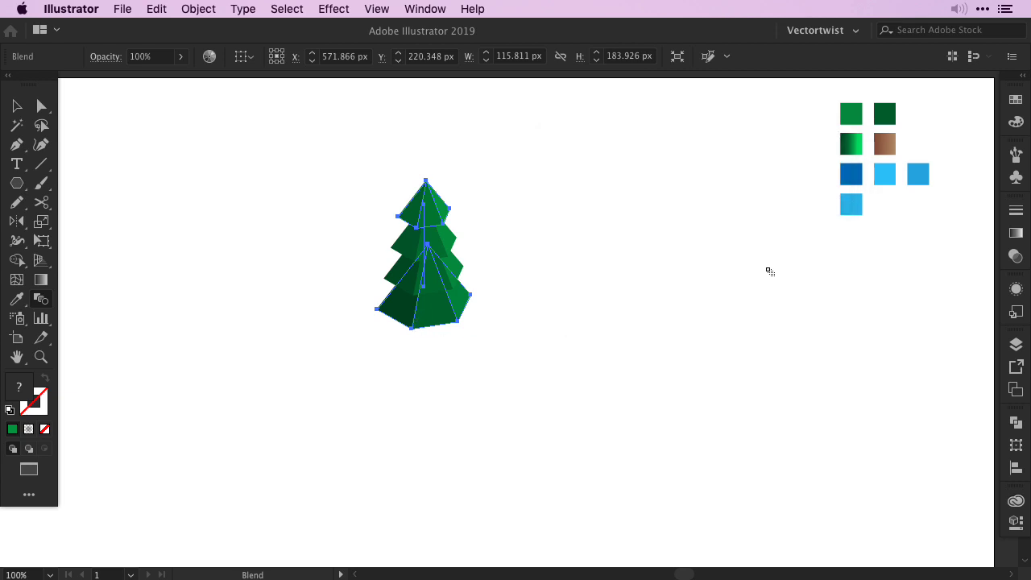
- Expand the blend into separate editable pyramid tiers and deselect the tree
{"action": "left_click", "coordinate": [197, 9]}
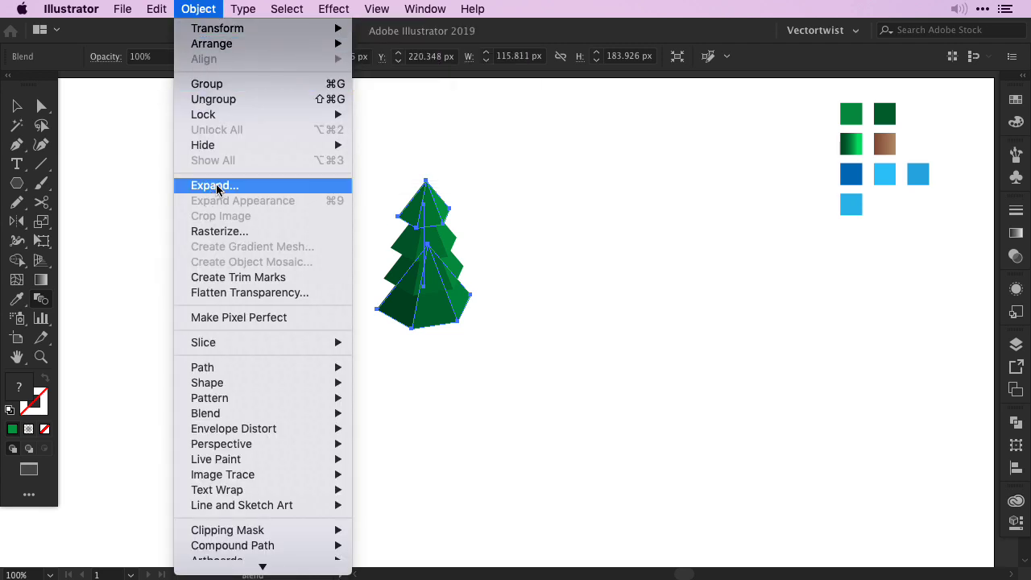
{"action": "mouse_move", "coordinate": [206, 415]}
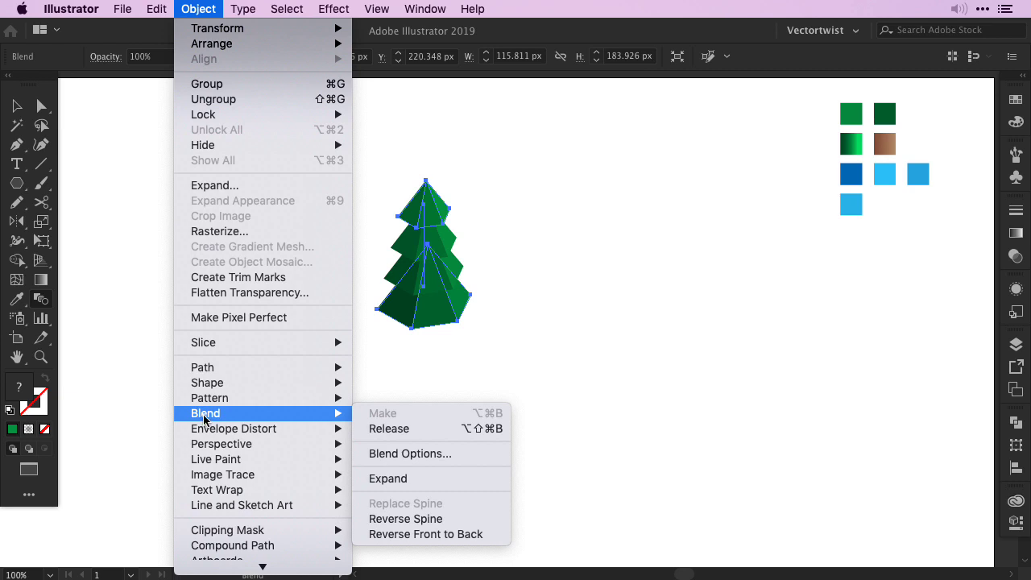
{"action": "left_click", "coordinate": [399, 482]}
{"action": "key", "text": "v"}
{"action": "left_click", "coordinate": [560, 350]}
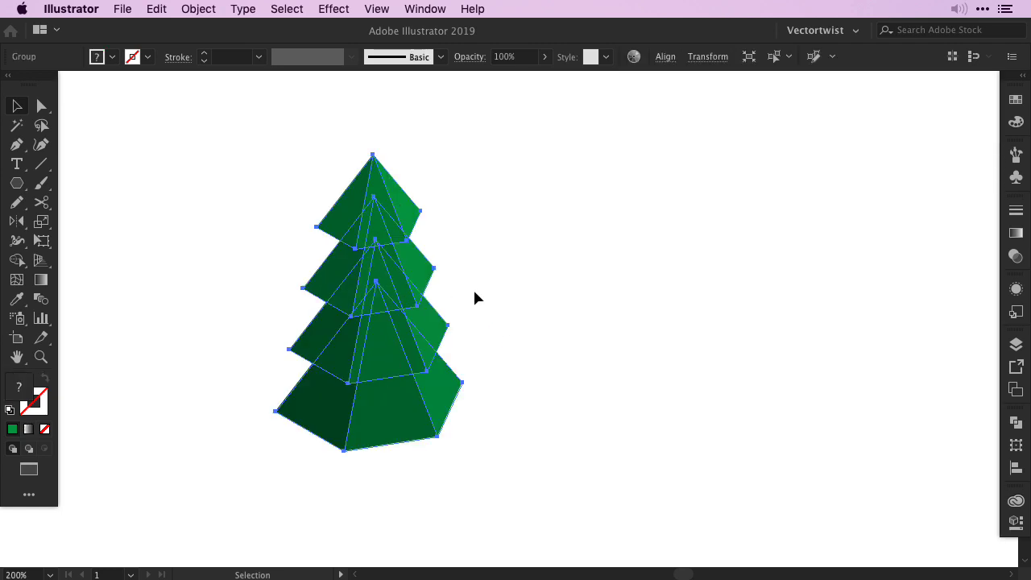
{"action": "left_click", "coordinate": [497, 293]}
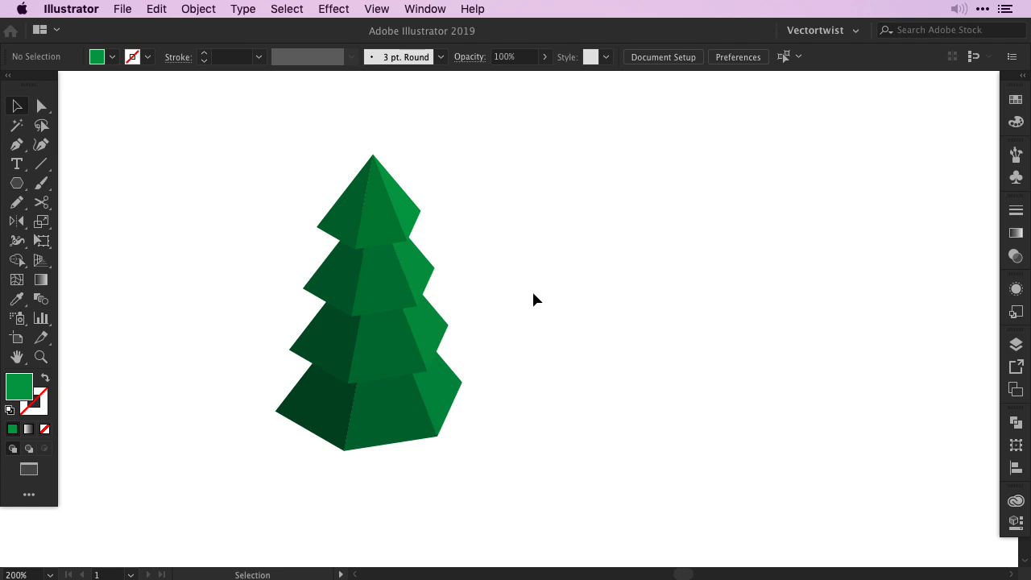
- Ungroup the expanded tree so each pyramid tier can be moved individually, and clear the selection
{"action": "left_click", "coordinate": [388, 299]}
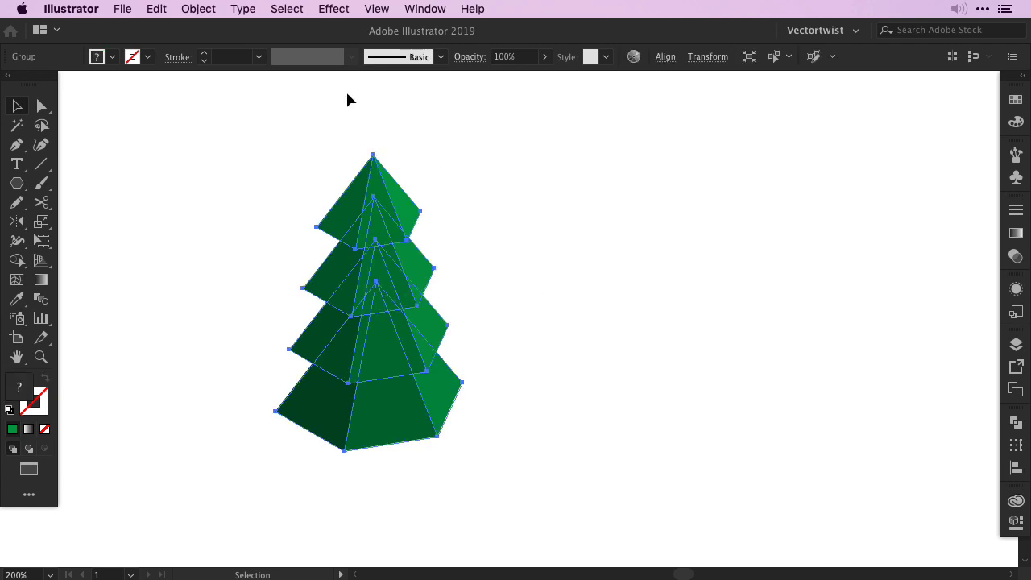
{"action": "left_click", "coordinate": [198, 10]}
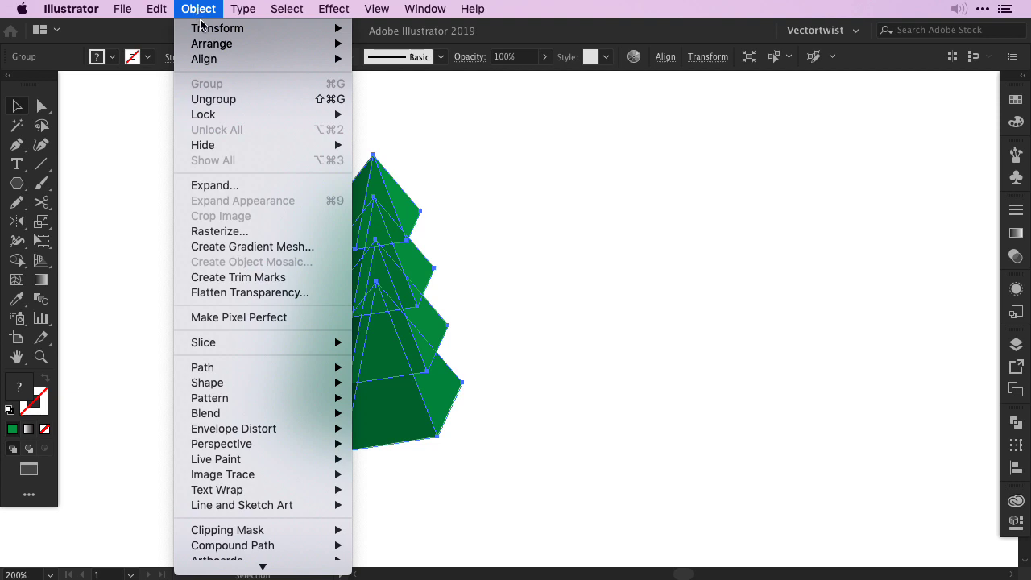
{"action": "left_click", "coordinate": [214, 99]}
{"action": "left_click", "coordinate": [522, 286]}
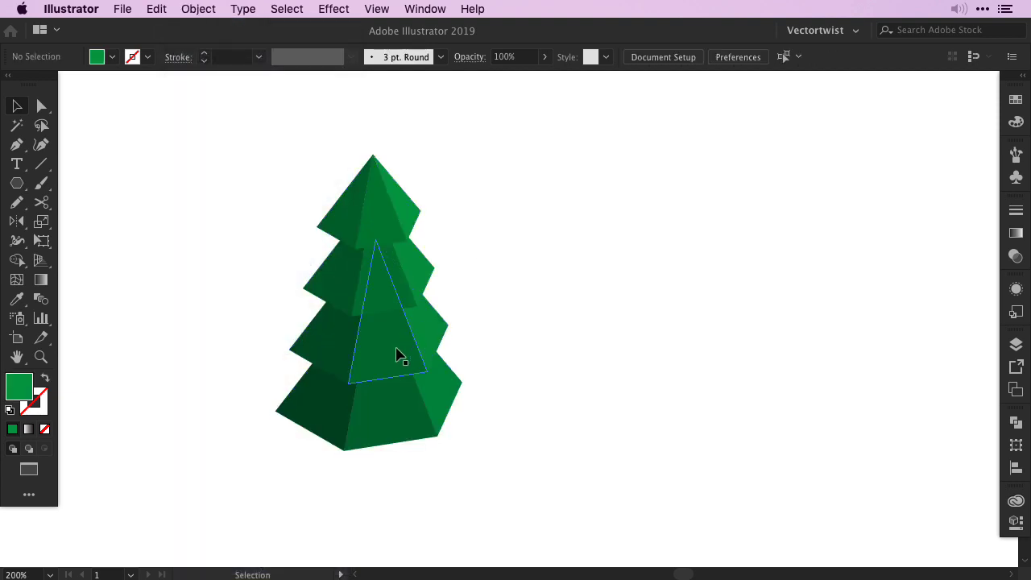
- Move the upper three tiers down so they overlap more closely and make the tree shorter
{"action": "left_click_drag", "start_coordinate": [379, 346], "coordinate": [382, 362]}
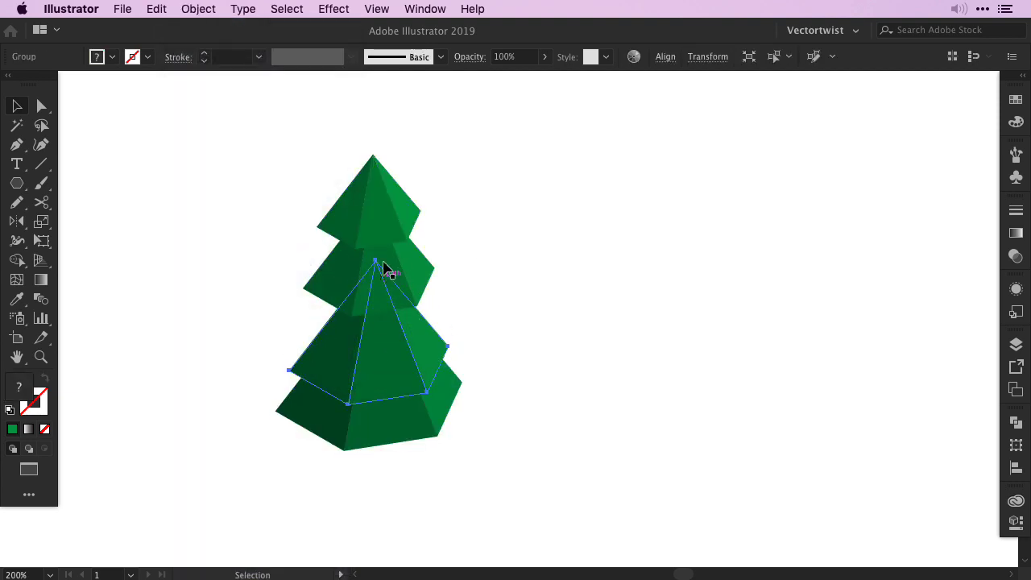
{"action": "left_click_drag", "start_coordinate": [398, 267], "coordinate": [404, 302]}
{"action": "left_click", "coordinate": [570, 336]}
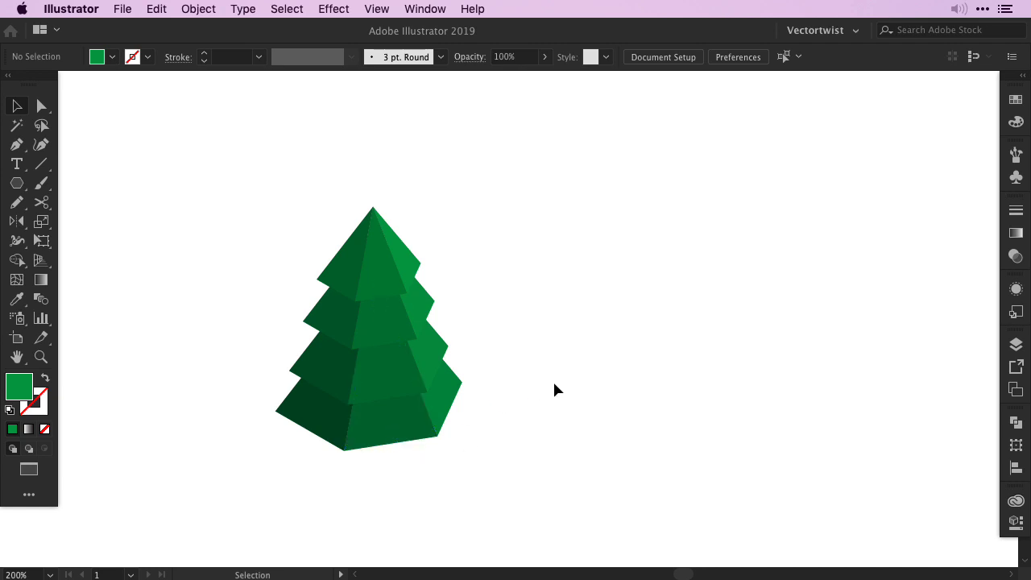
- Choose the black-to-transparent radial gradient swatch as the fill and check the opacity and location of its three stops
{"action": "left_click", "coordinate": [1016, 102]}
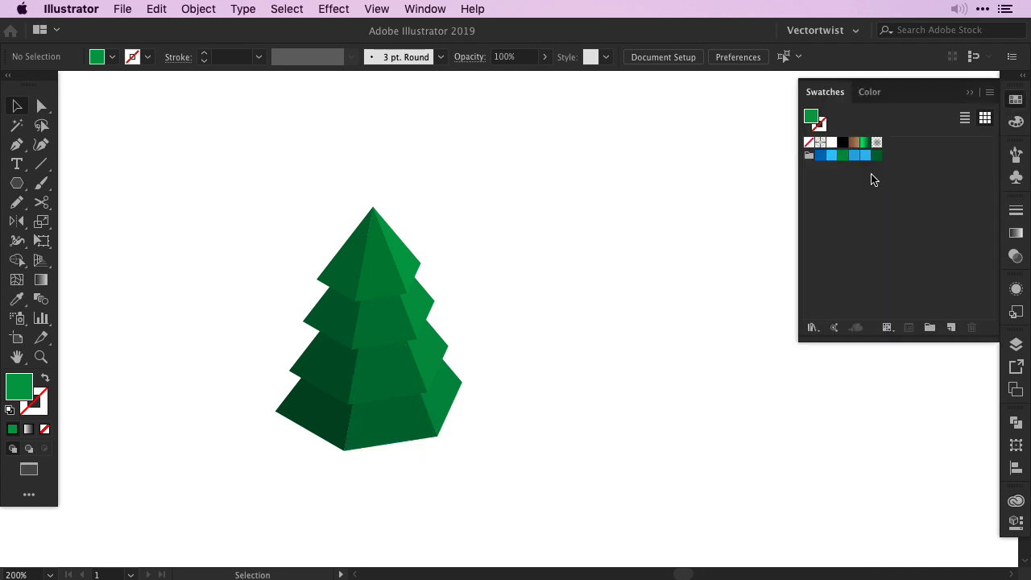
{"action": "left_click", "coordinate": [876, 143]}
{"action": "left_click", "coordinate": [1015, 234]}
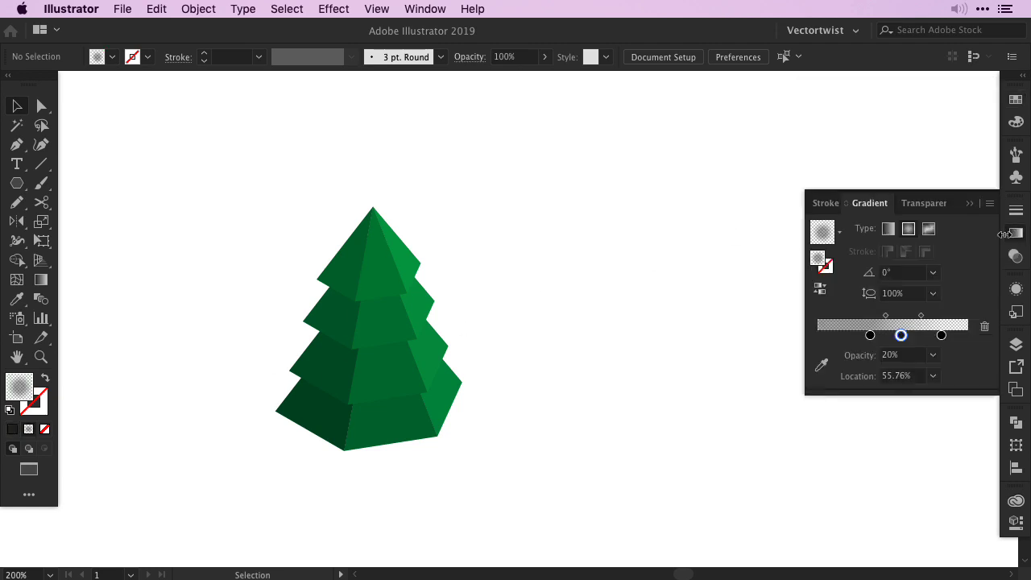
{"action": "left_click", "coordinate": [870, 338]}
{"action": "left_click", "coordinate": [902, 336]}
{"action": "left_click", "coordinate": [941, 336]}
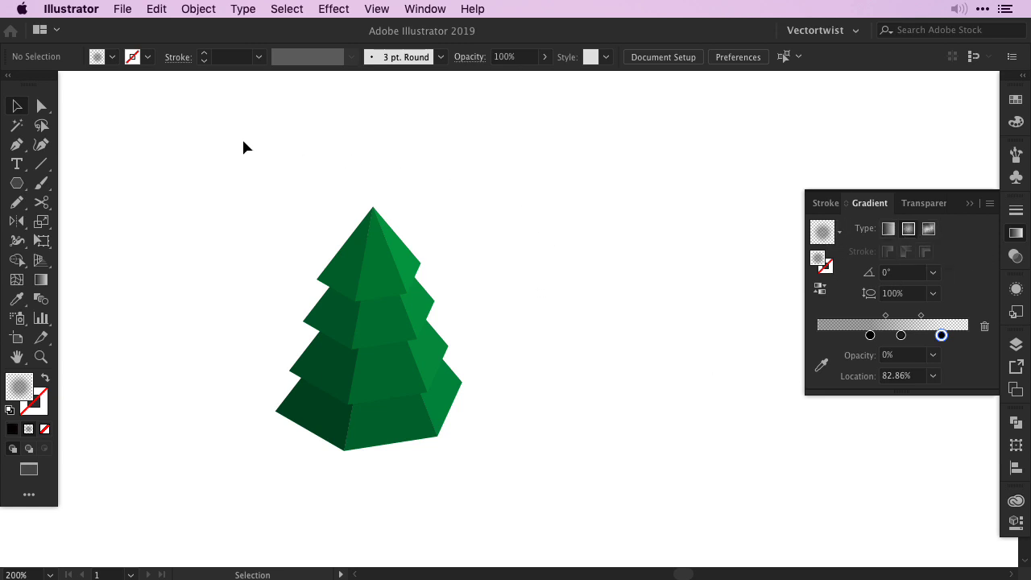
- Draw a closed six-sided shadow shape with the Pen tool over the bottom tier, following its faces just inside the outline
{"action": "left_click", "coordinate": [16, 144]}
{"action": "left_click", "coordinate": [276, 410]}
{"action": "left_click", "coordinate": [375, 282]}
{"action": "left_click", "coordinate": [345, 450]}
{"action": "left_click", "coordinate": [276, 411]}
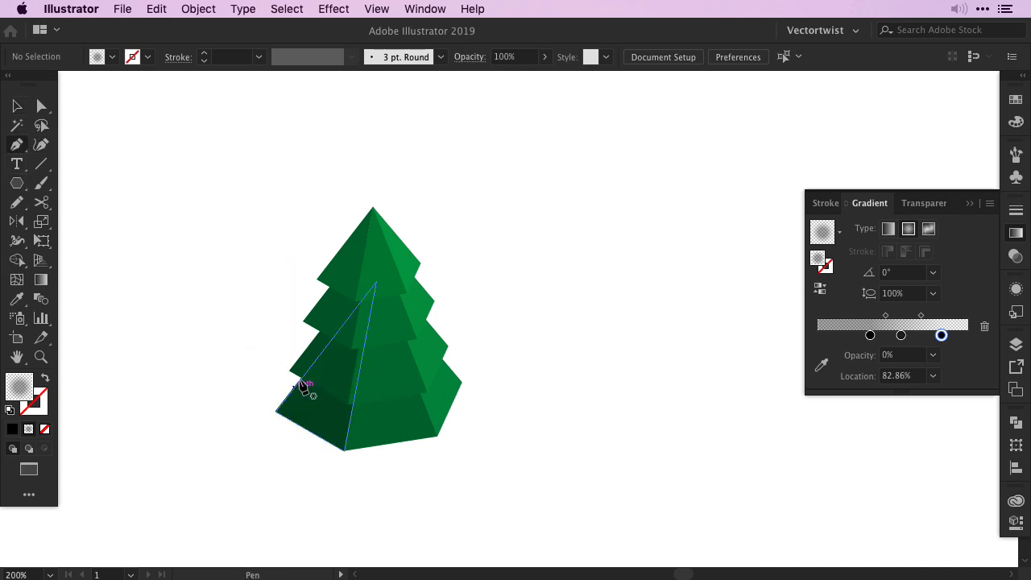
{"action": "left_click", "coordinate": [330, 340]}
{"action": "left_click", "coordinate": [287, 396]}
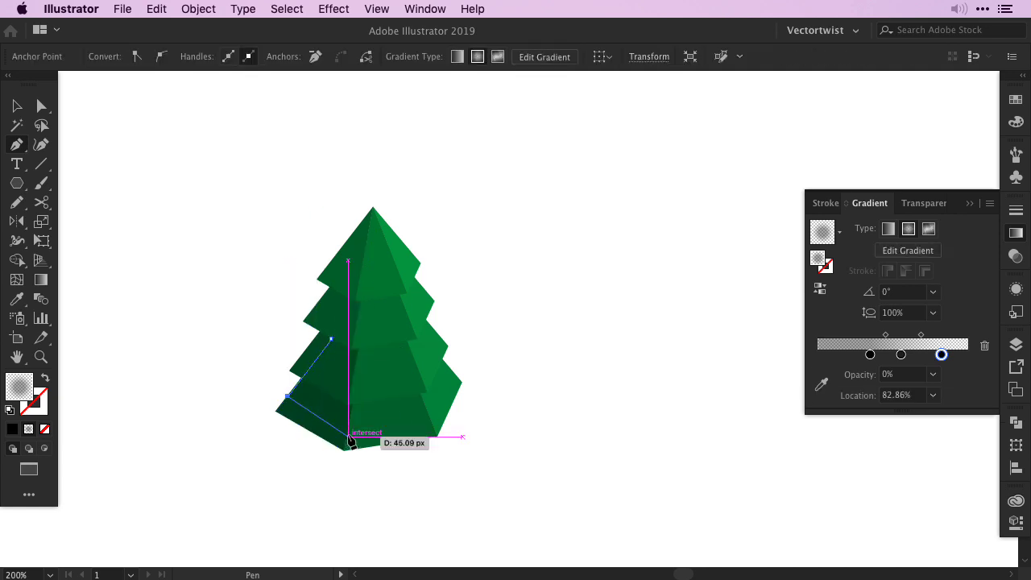
{"action": "left_click", "coordinate": [345, 435]}
{"action": "left_click", "coordinate": [428, 414]}
{"action": "left_click", "coordinate": [377, 283]}
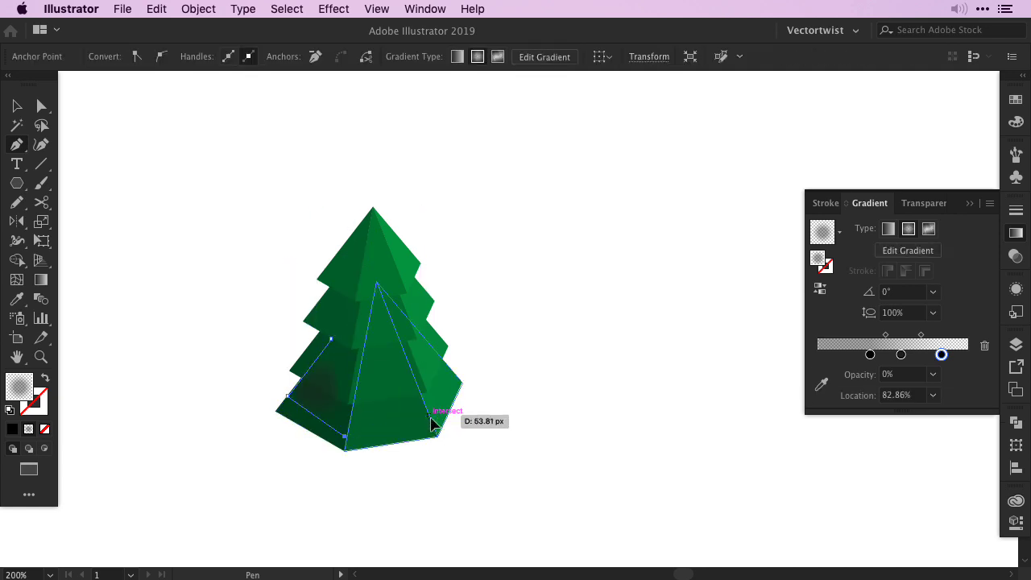
{"action": "left_click", "coordinate": [455, 376]}
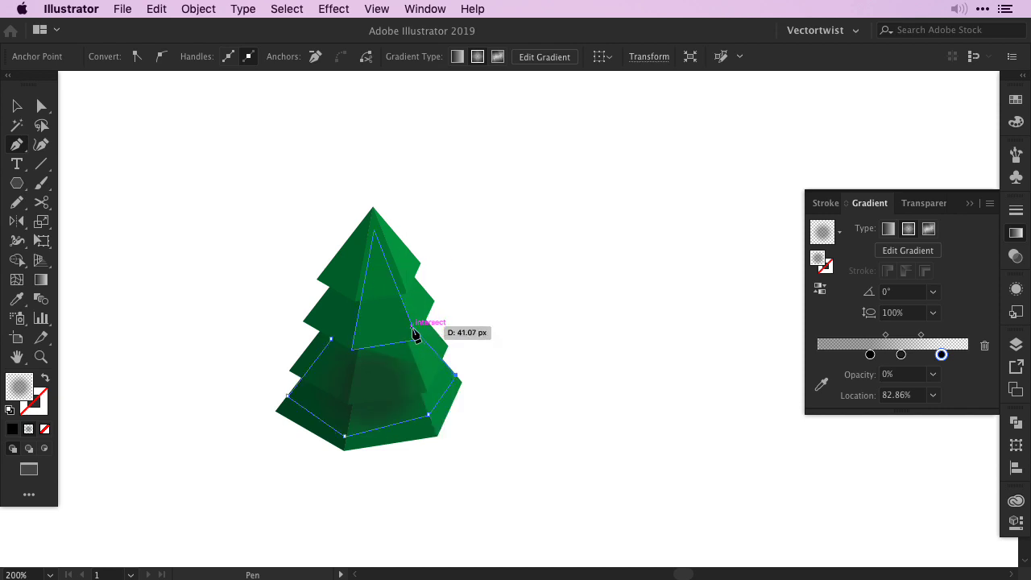
{"action": "left_click", "coordinate": [412, 331]}
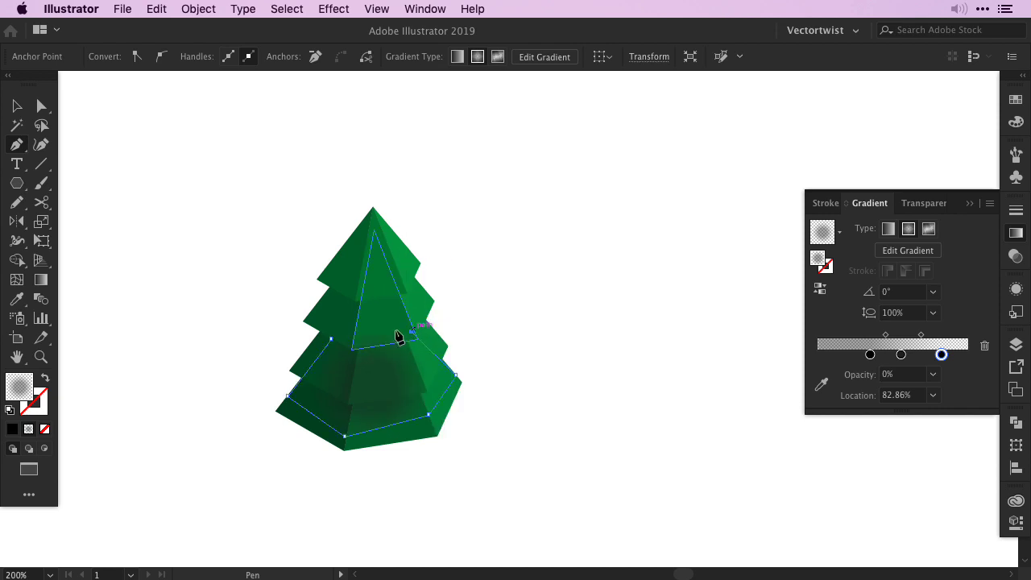
{"action": "left_click", "coordinate": [331, 340]}
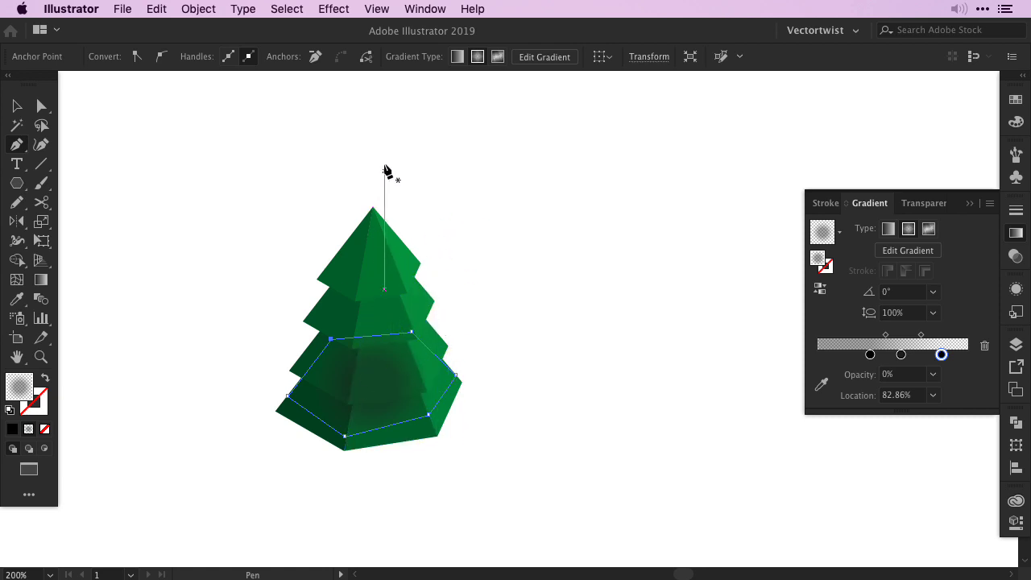
- Send the shadow shape backward until it sits between the bottom tier and the tier above it
{"action": "left_click", "coordinate": [195, 10]}
{"action": "mouse_move", "coordinate": [209, 49]}
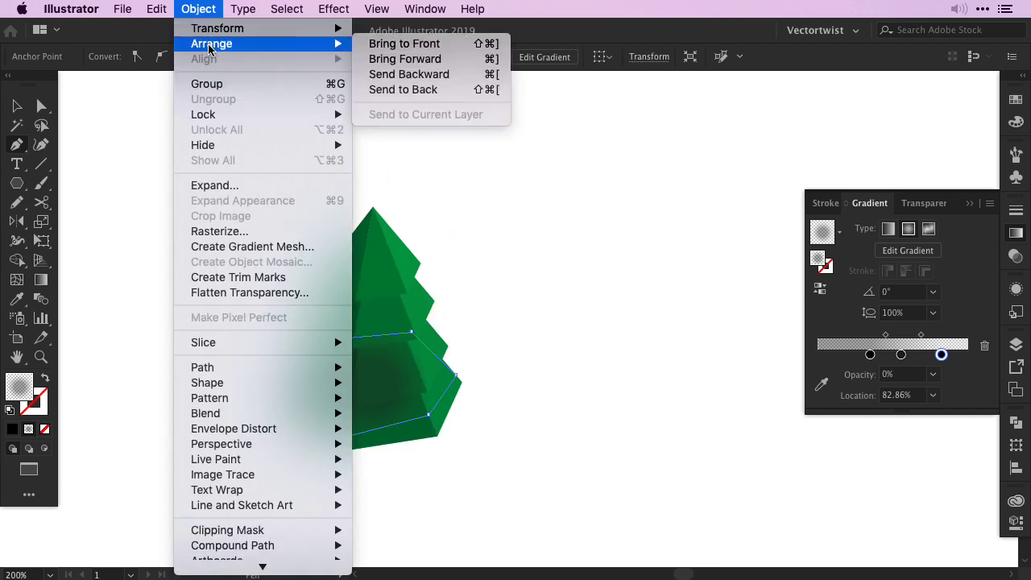
{"action": "left_click", "coordinate": [408, 76]}
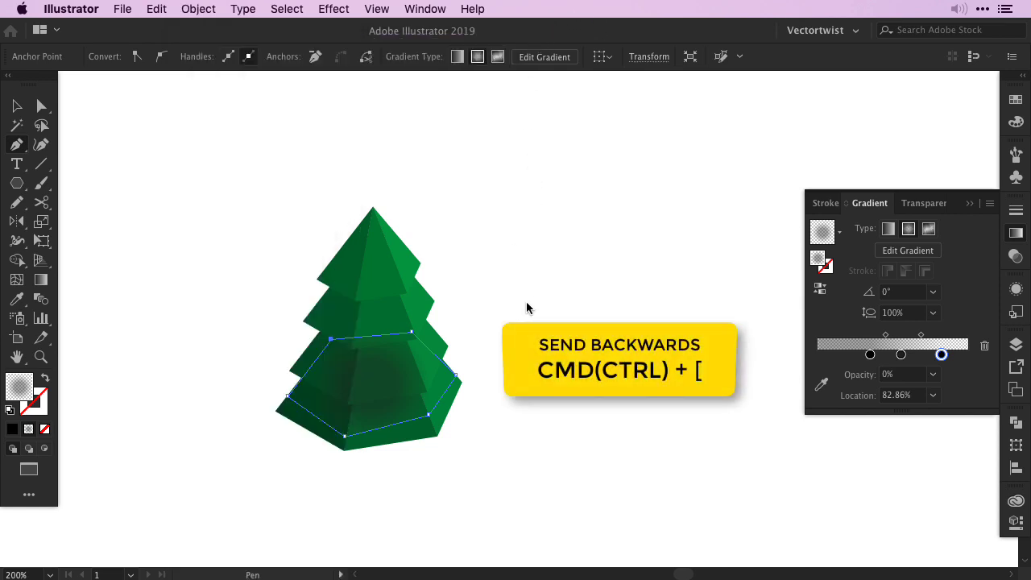
{"action": "key", "text": "super+bracketleft"}
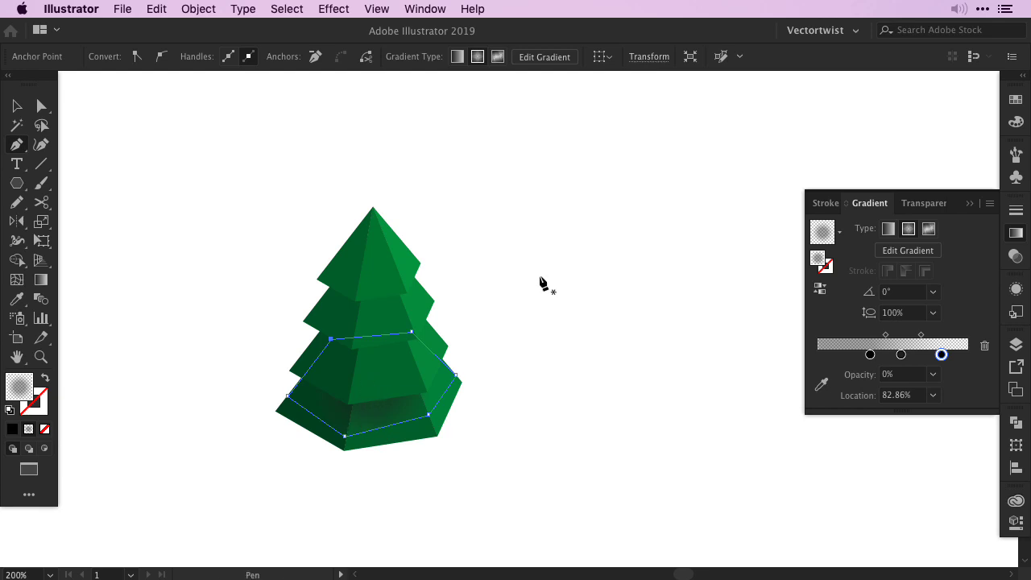
- Widen and flatten the shadow's radial gradient to a 64.7% aspect ratio, shift it slightly up and deselect the shape
{"action": "key", "text": "g"}
{"action": "mouse_move", "coordinate": [354, 392]}
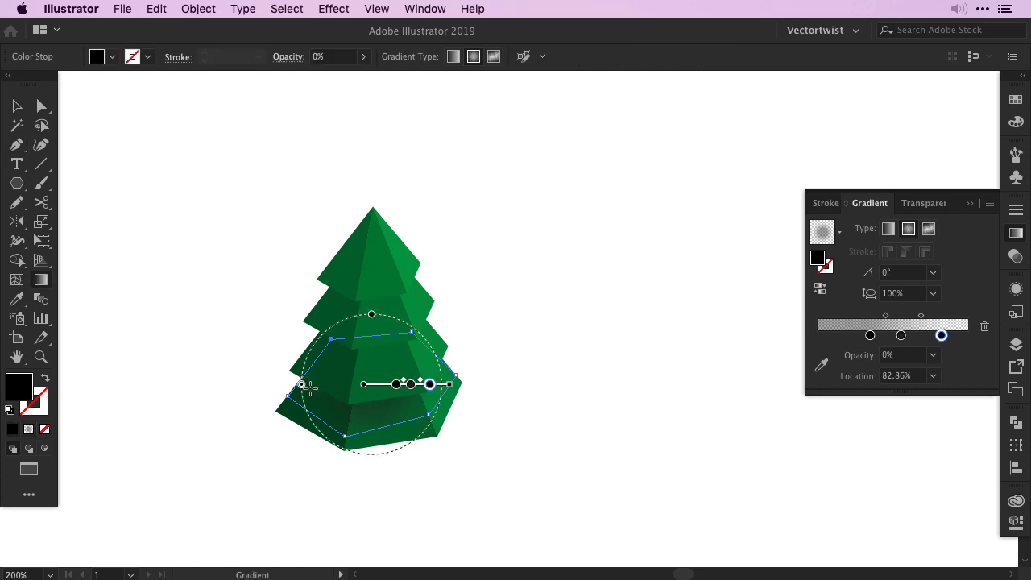
{"action": "left_click_drag", "start_coordinate": [300, 388], "coordinate": [279, 384]}
{"action": "left_click_drag", "start_coordinate": [372, 293], "coordinate": [371, 324]}
{"action": "left_click_drag", "start_coordinate": [381, 385], "coordinate": [371, 376]}
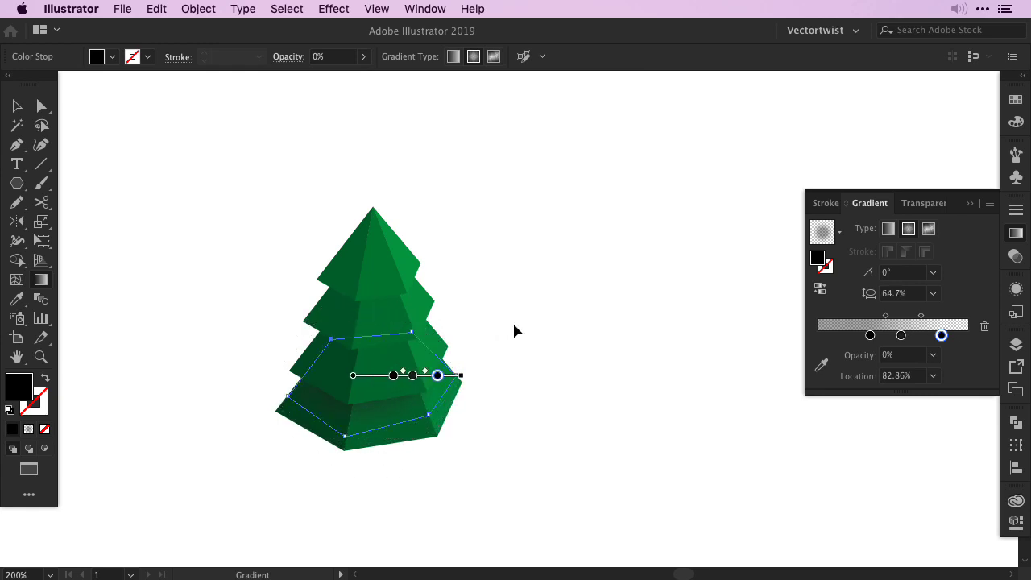
{"action": "key", "text": "v"}
{"action": "left_click", "coordinate": [520, 322]}
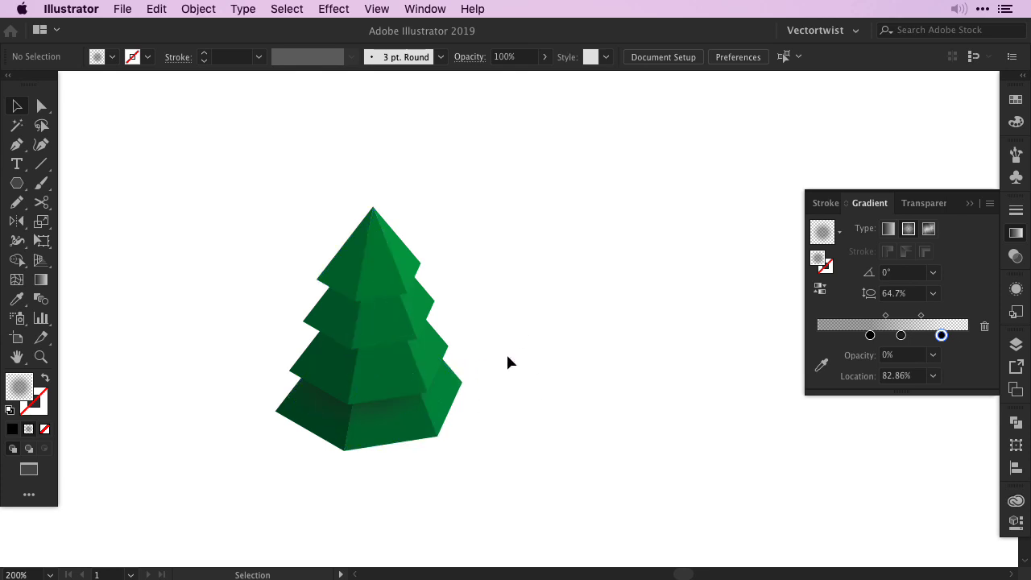
- Draw a similar gradient shadow on the third tier from the top, behind the second tier, and reposition its gradient
{"action": "left_click", "coordinate": [18, 145]}
{"action": "left_click", "coordinate": [333, 321]}
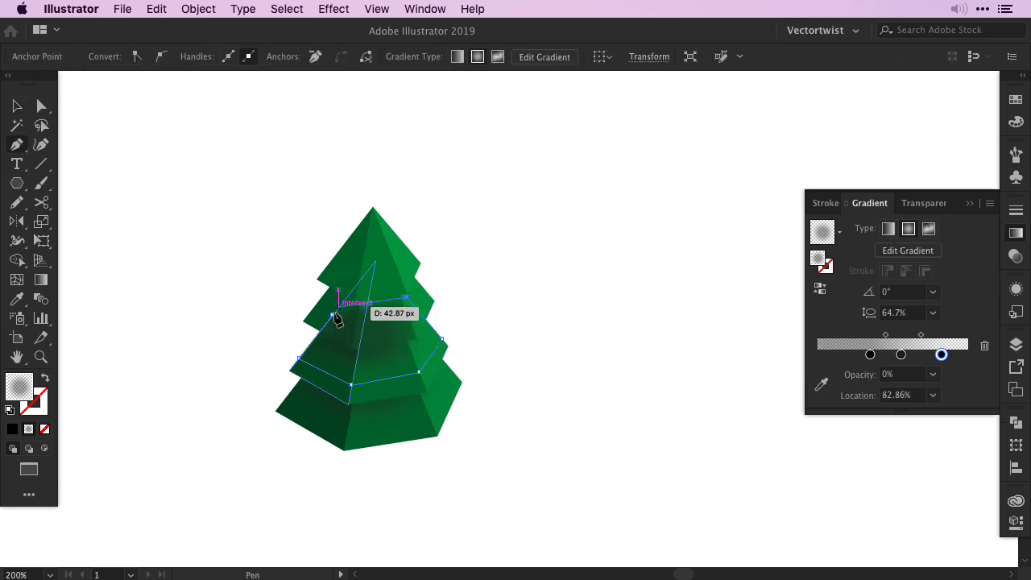
{"action": "key", "text": "g"}
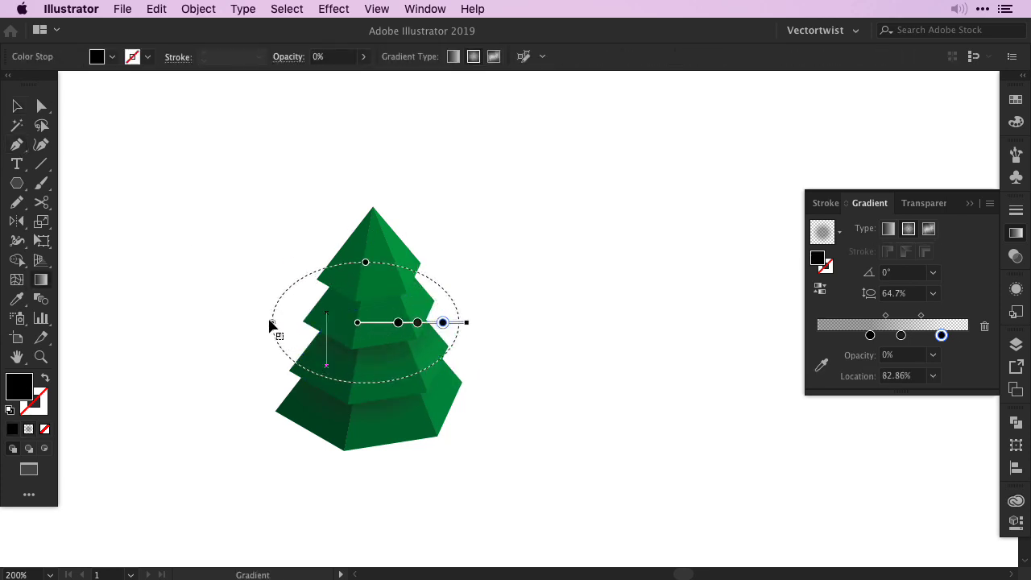
{"action": "left_click_drag", "start_coordinate": [384, 323], "coordinate": [389, 315]}
- Draw a matching gradient shadow on the second tier from the top, behind the top tier, and reposition its radial gradient
{"action": "key", "text": "p"}
{"action": "left_click", "coordinate": [443, 285], "text": "super"}
{"action": "left_click", "coordinate": [348, 261]}
{"action": "left_click", "coordinate": [322, 298]}
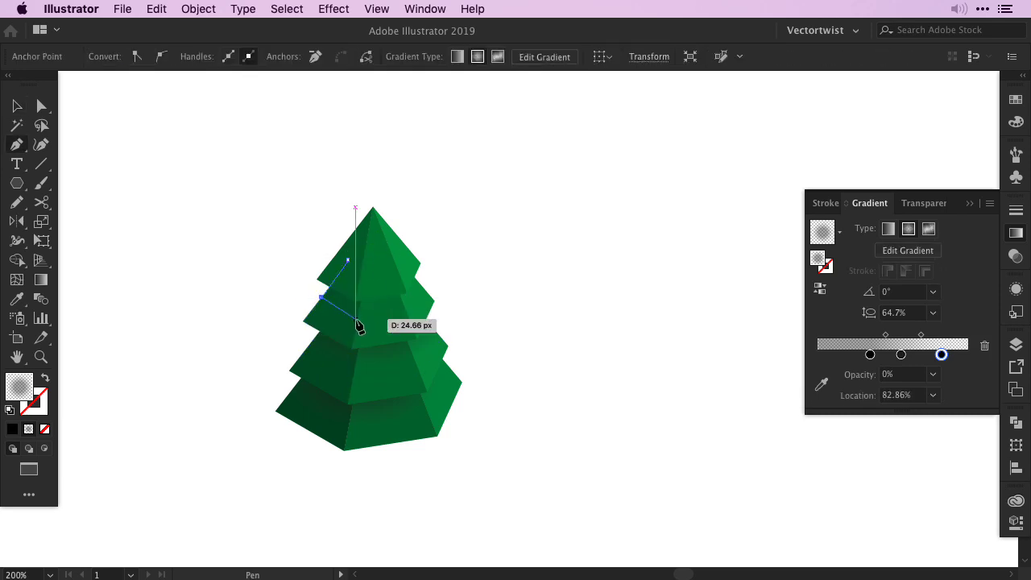
{"action": "left_click", "coordinate": [428, 292]}
{"action": "left_click", "coordinate": [348, 261]}
{"action": "key", "text": "g"}
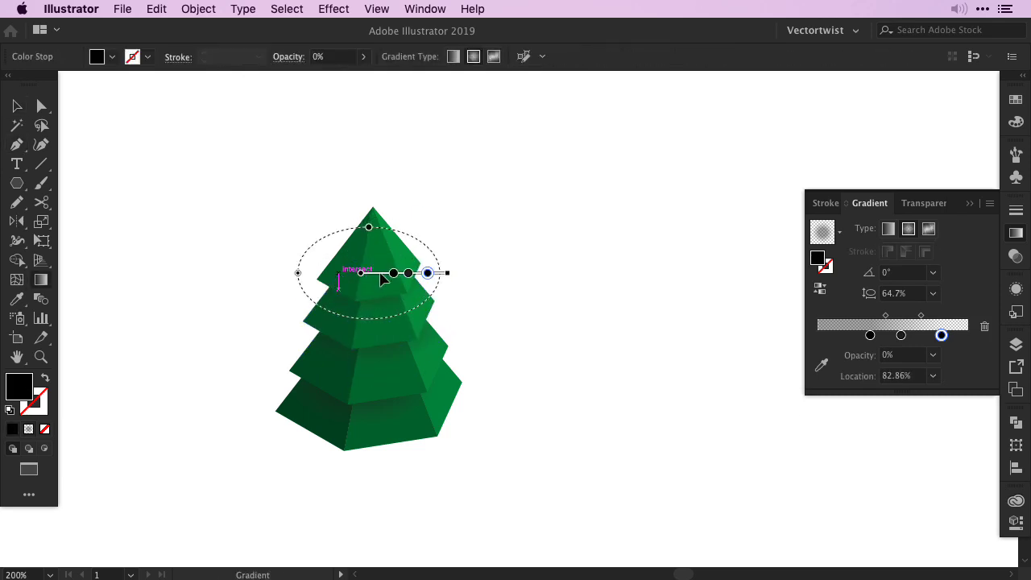
{"action": "key", "text": "v"}
{"action": "left_click", "coordinate": [540, 322]}
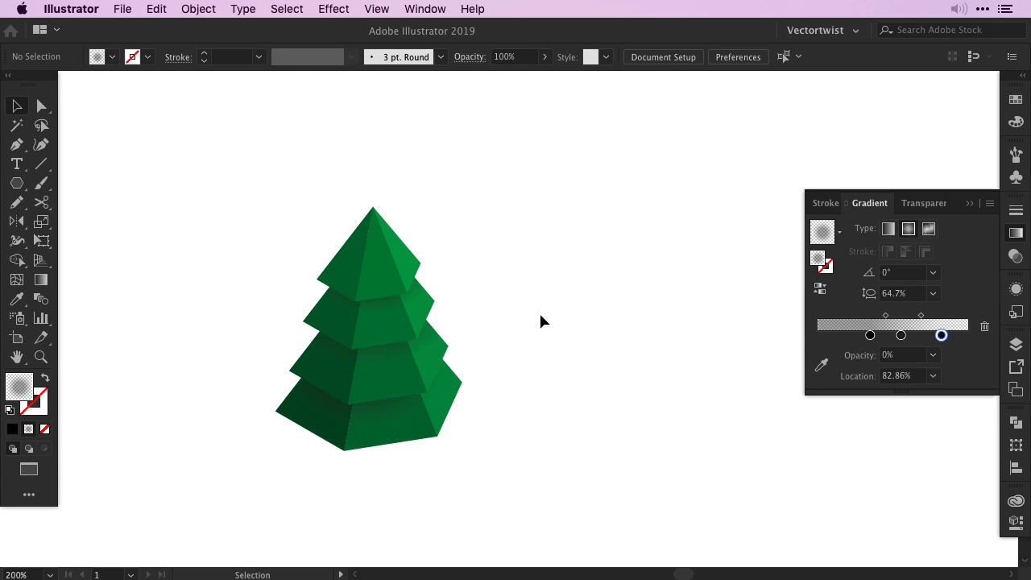
- Place a copy of the tree's bottom pyramid tier in the empty canvas area beside the finished tree
{"action": "left_click", "coordinate": [398, 422]}
{"action": "left_click_drag", "start_coordinate": [398, 421], "coordinate": [227, 405]}
{"action": "left_click", "coordinate": [379, 398]}
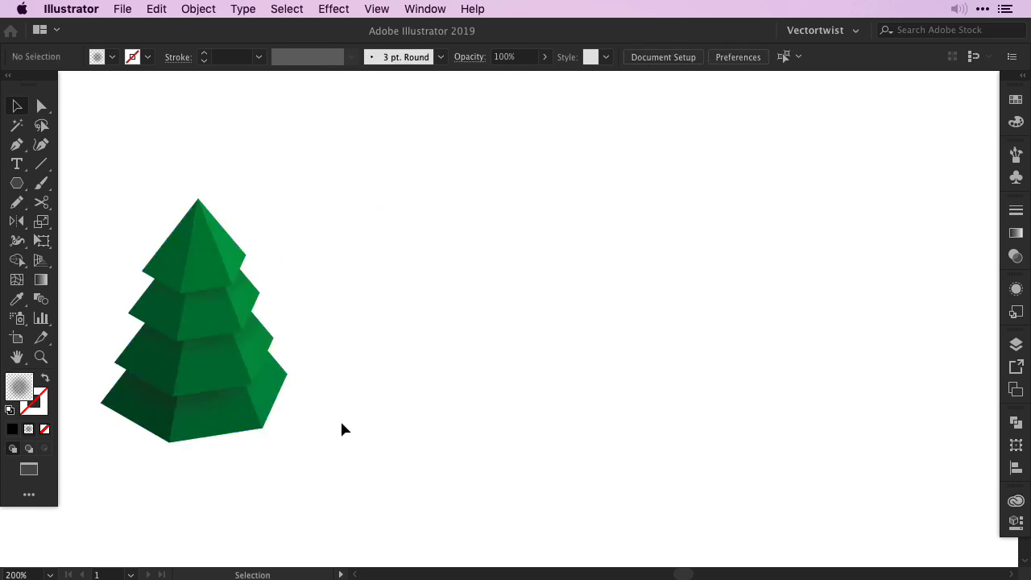
{"action": "left_click", "coordinate": [216, 435]}
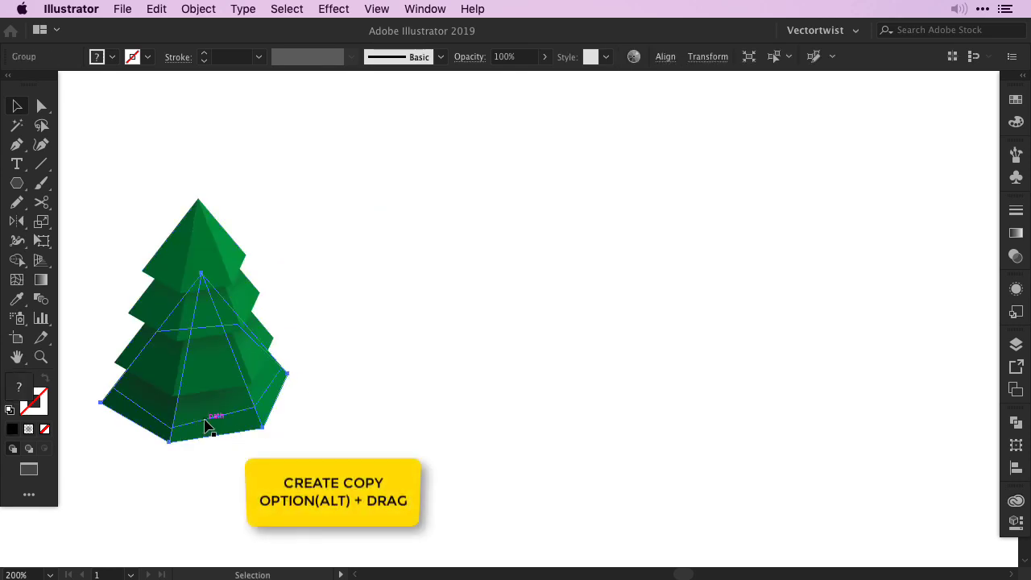
{"action": "left_click_drag", "start_coordinate": [206, 427], "coordinate": [462, 434]}
- Raise only the apex of the copied pyramid to make it noticeably taller, leaving its base in place
{"action": "left_click", "coordinate": [41, 107]}
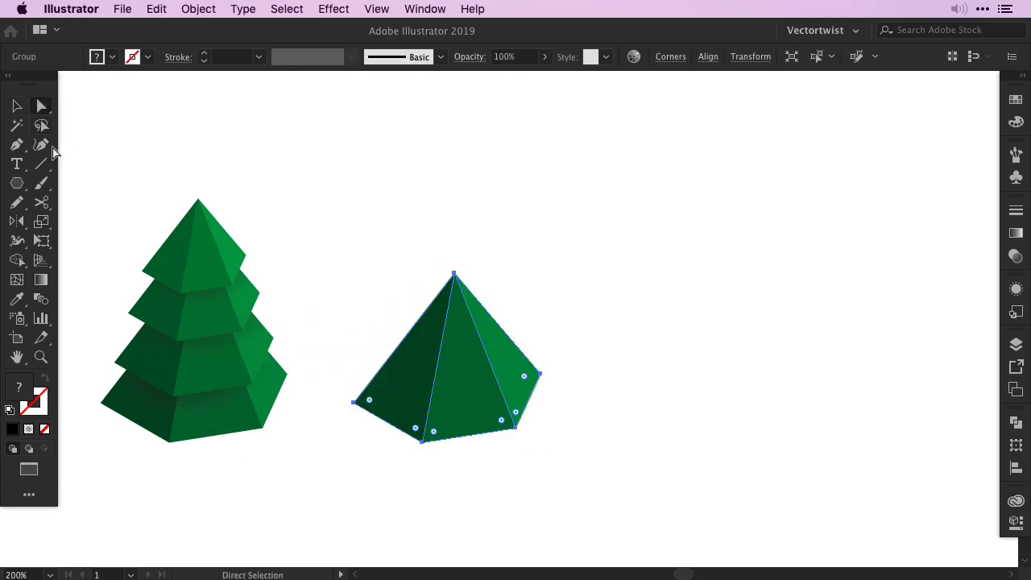
{"action": "left_click_drag", "start_coordinate": [418, 253], "coordinate": [484, 314]}
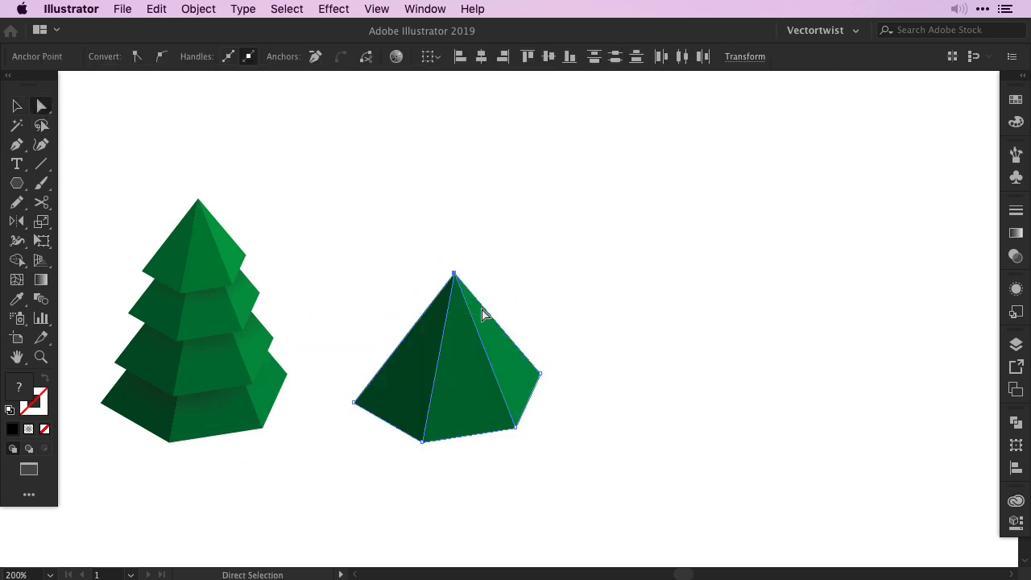
{"action": "left_click_drag", "start_coordinate": [455, 275], "coordinate": [449, 201]}
{"action": "left_click", "coordinate": [553, 394]}
- Duplicate the tall pyramid beside itself
{"action": "key", "text": "v"}
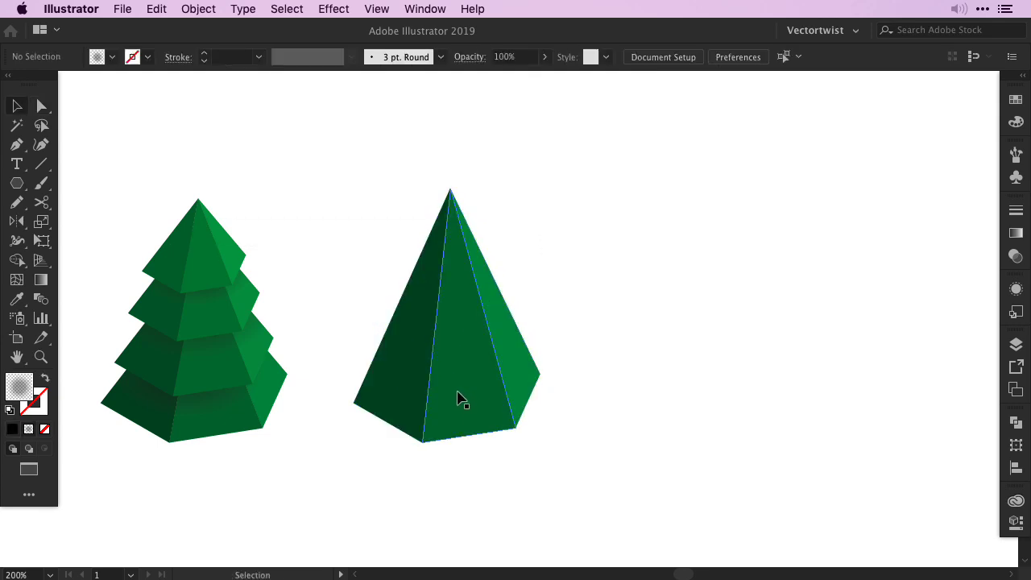
{"action": "left_click", "coordinate": [455, 409]}
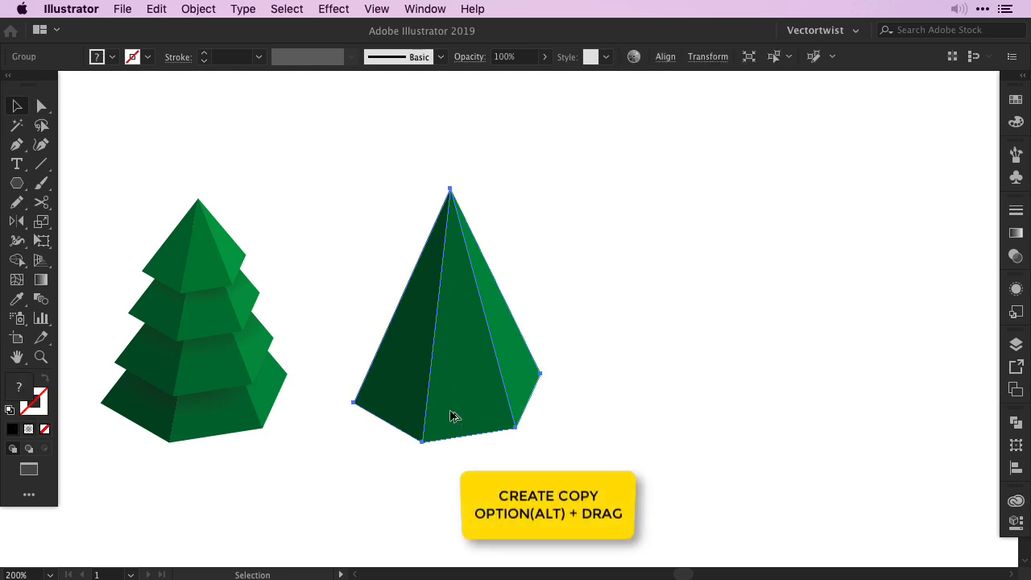
{"action": "left_click_drag", "start_coordinate": [468, 418], "coordinate": [672, 412]}
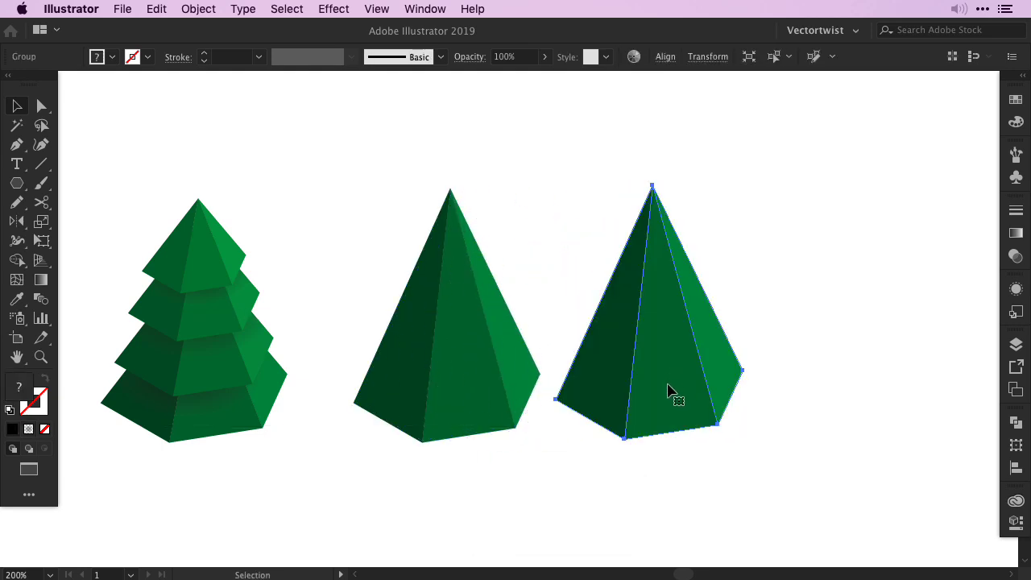
- Ungroup the duplicated tall pyramid twice to release its three faces
{"action": "left_click", "coordinate": [198, 9]}
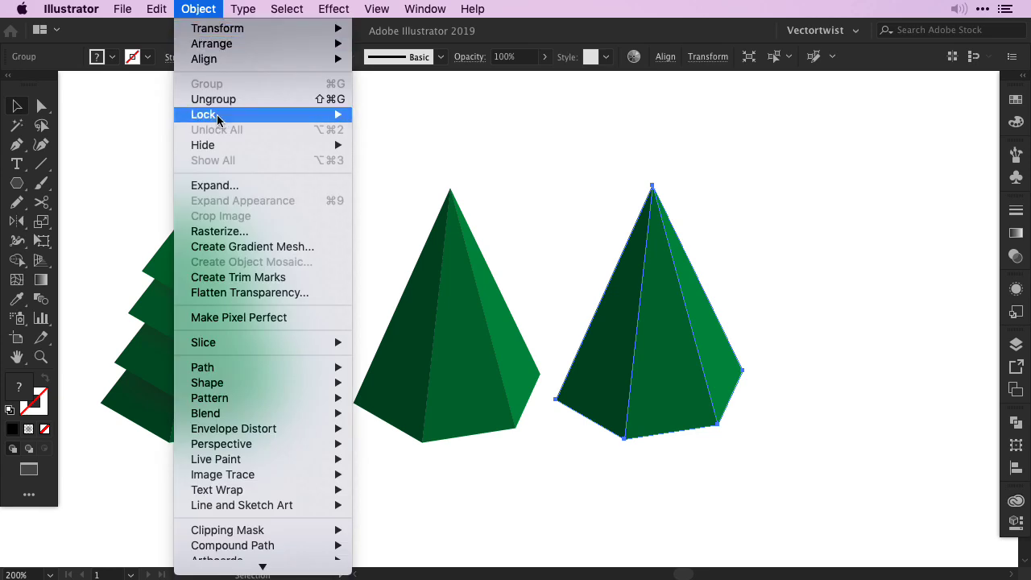
{"action": "left_click", "coordinate": [207, 99]}
{"action": "left_click", "coordinate": [745, 333]}
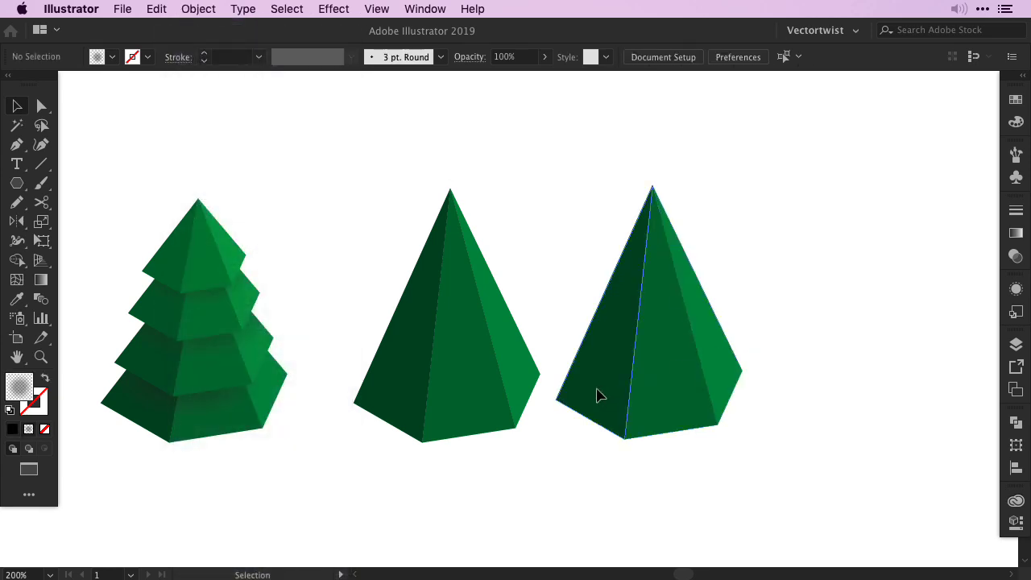
{"action": "left_click", "coordinate": [599, 395]}
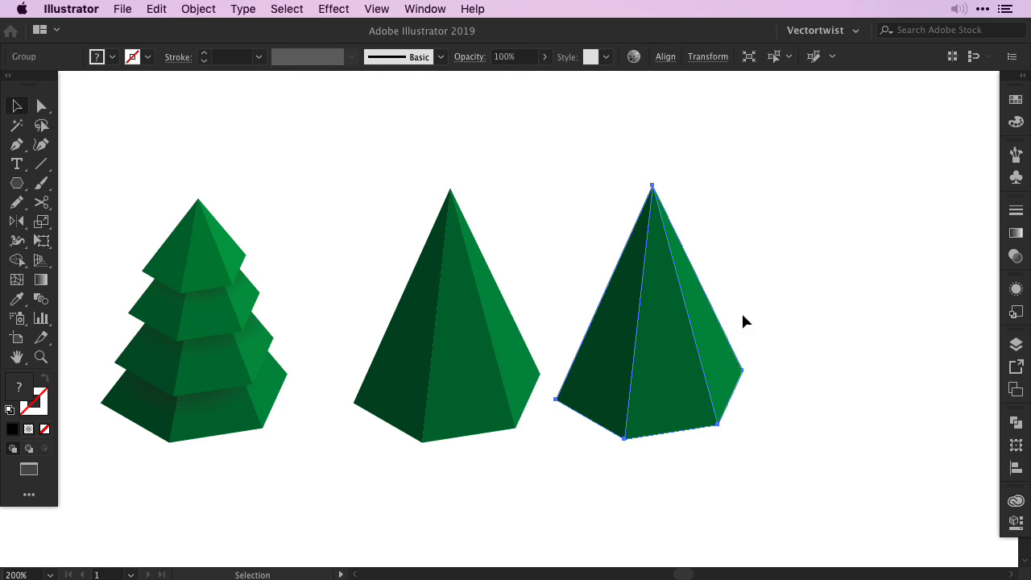
{"action": "left_click", "coordinate": [198, 10]}
{"action": "left_click", "coordinate": [211, 97]}
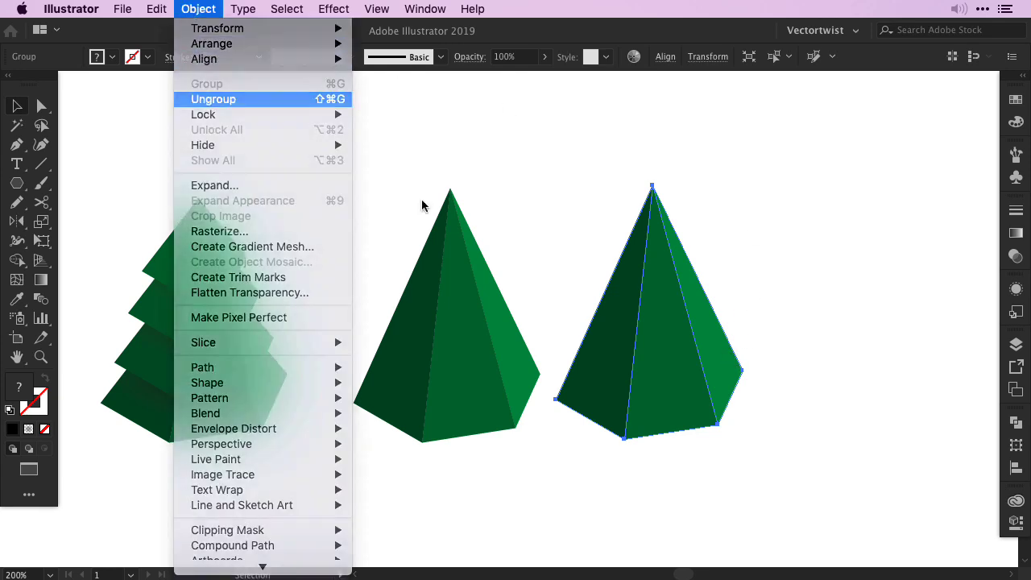
{"action": "left_click", "coordinate": [421, 199]}
- Spread the duplicated pyramid's three faces apart with narrow gaps, raising the light green face slightly above the others
{"action": "left_click", "coordinate": [721, 371]}
{"action": "left_click_drag", "start_coordinate": [723, 376], "coordinate": [729, 376]}
{"action": "left_click_drag", "start_coordinate": [615, 379], "coordinate": [659, 387]}
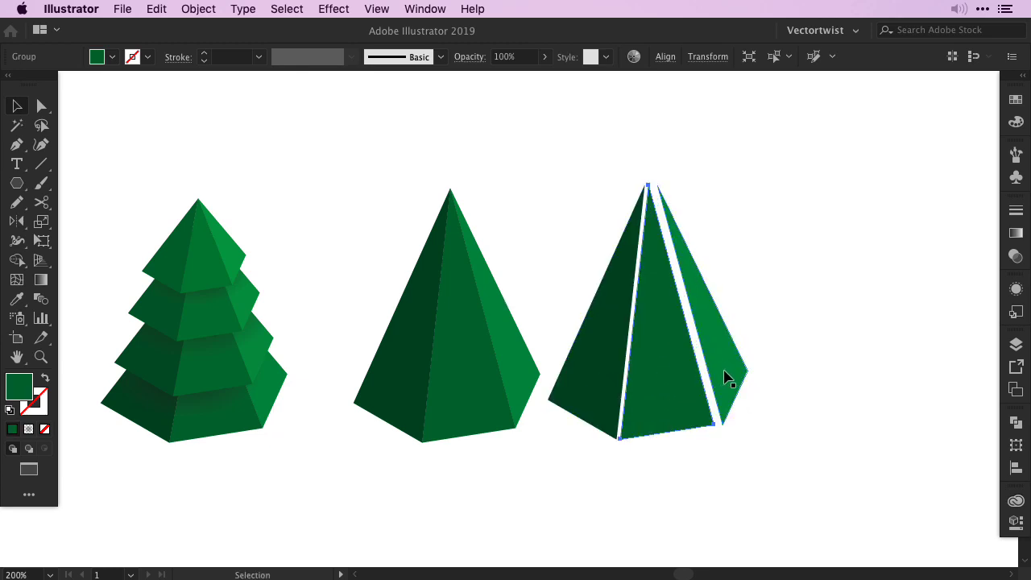
{"action": "left_click_drag", "start_coordinate": [719, 364], "coordinate": [722, 366]}
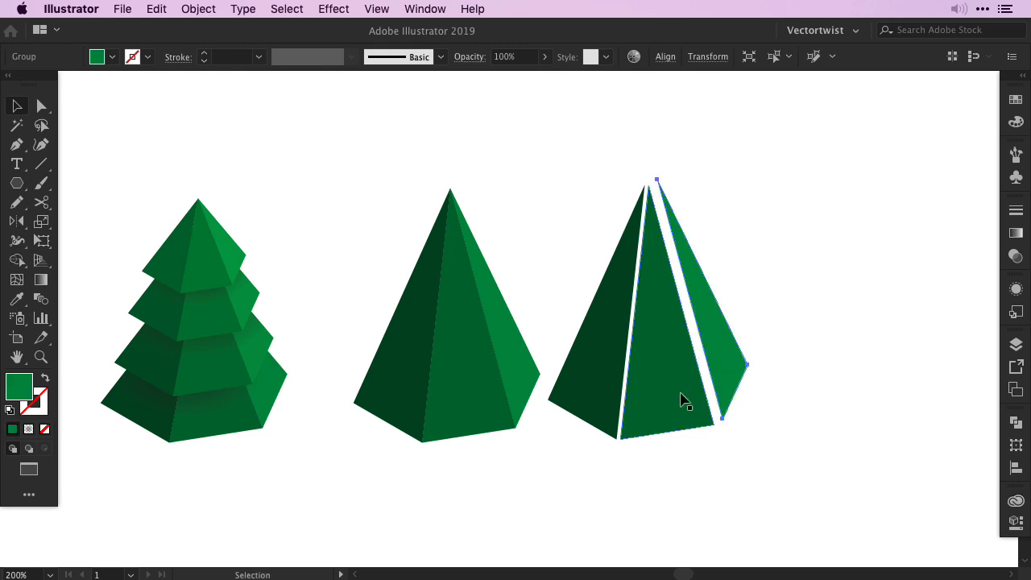
{"action": "left_click_drag", "start_coordinate": [679, 402], "coordinate": [685, 402]}
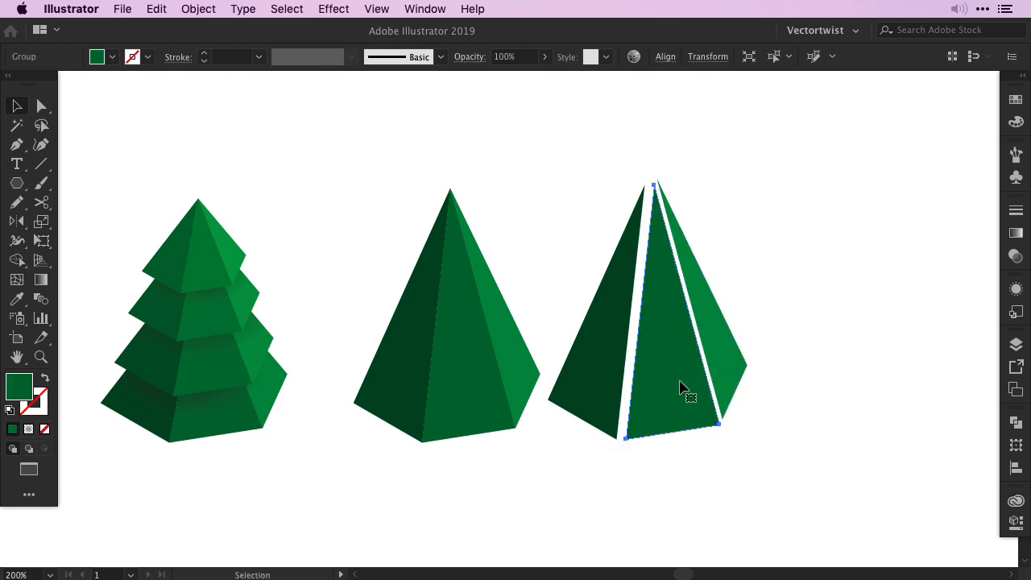
{"action": "key", "text": "Left"}
{"action": "key", "text": "shift+super+a"}
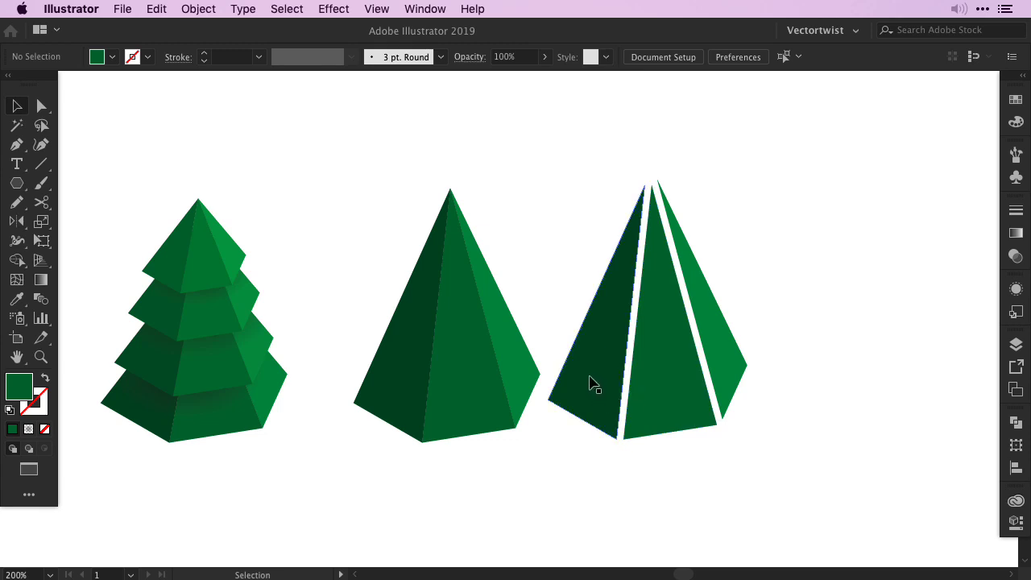
- Sample the darkest face's green and draw a thin triangular side strip along the light green face's inner edge
{"action": "key", "text": "i"}
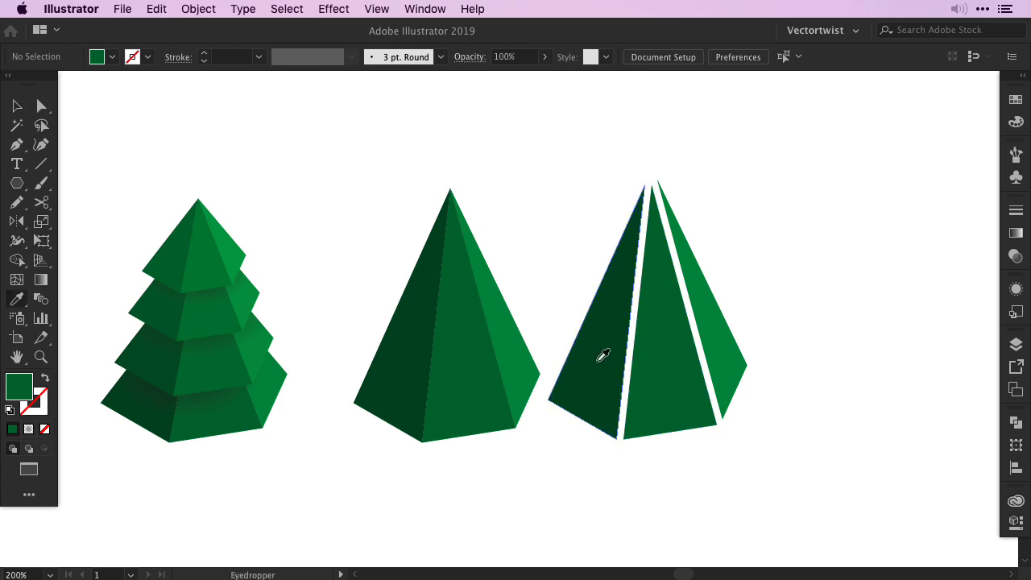
{"action": "left_click", "coordinate": [602, 355]}
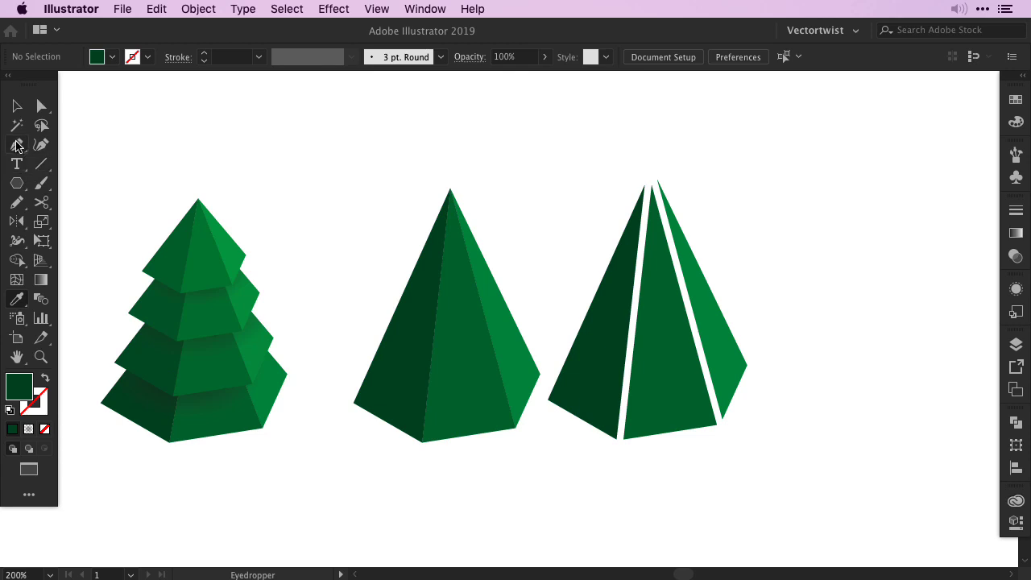
{"action": "left_click", "coordinate": [16, 147]}
{"action": "key", "text": "super+plus"}
{"action": "left_click_drag", "start_coordinate": [498, 351], "coordinate": [242, 348]}
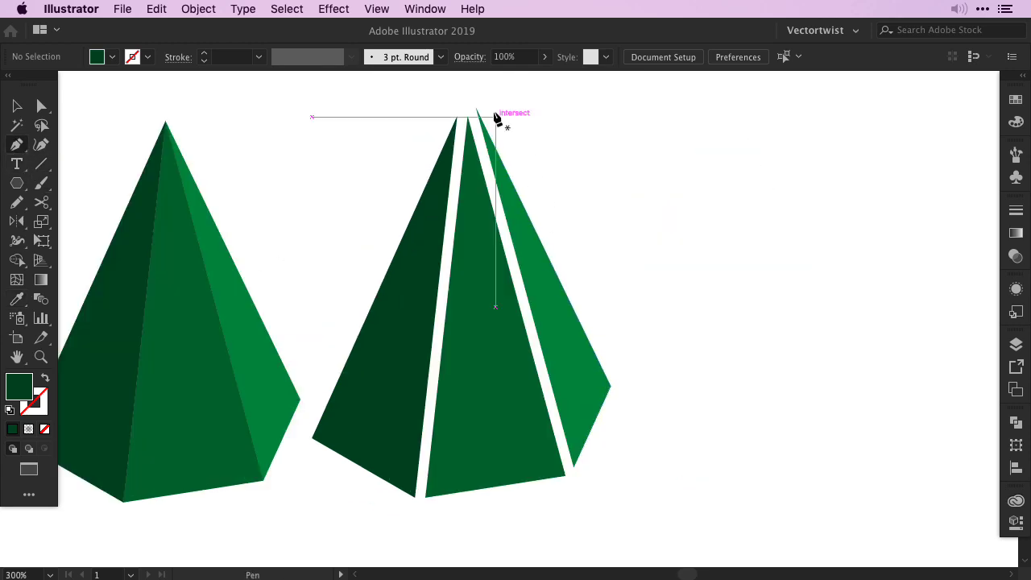
{"action": "left_click", "coordinate": [476, 109]}
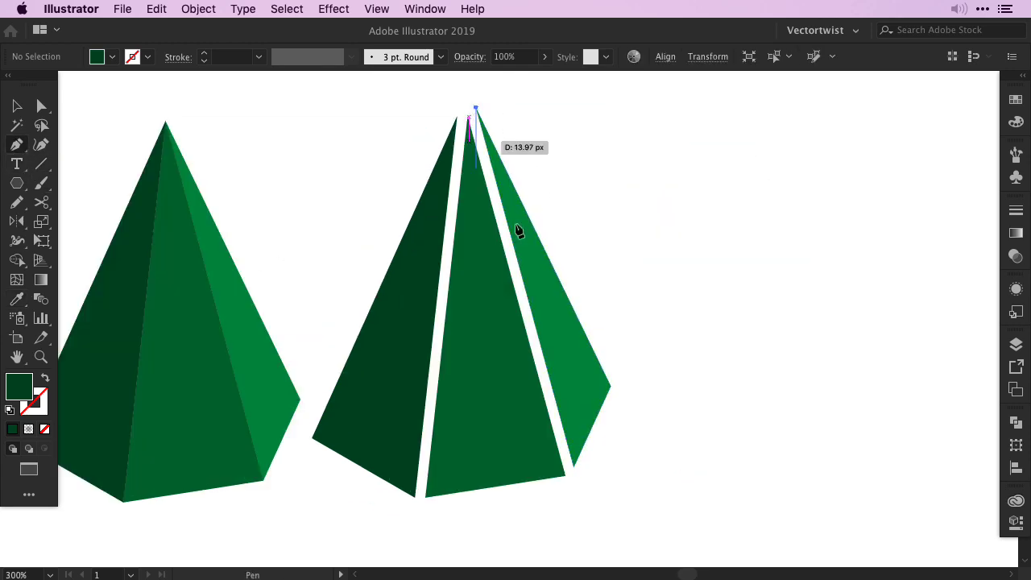
{"action": "left_click", "coordinate": [573, 466]}
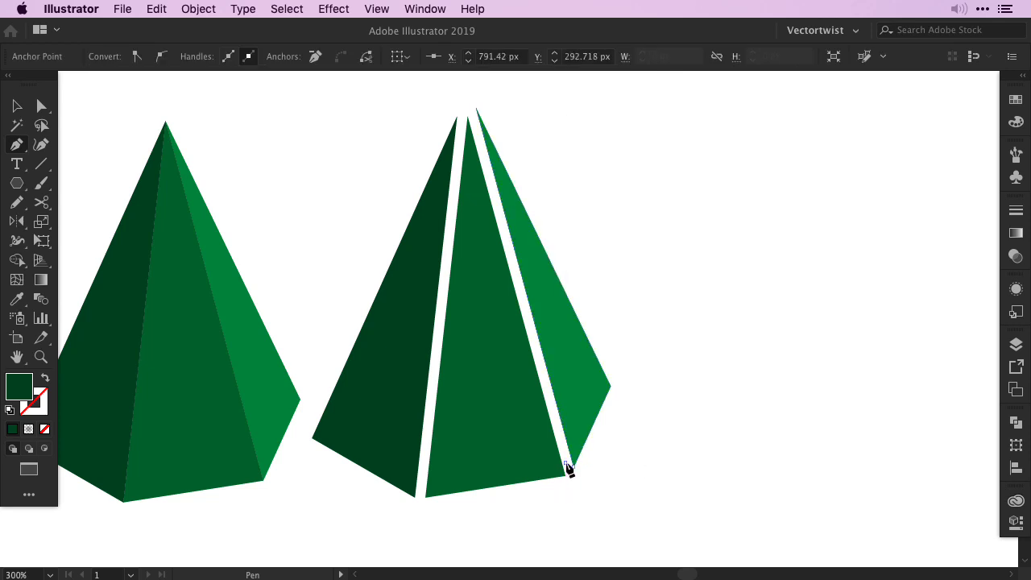
{"action": "left_click", "coordinate": [566, 463]}
{"action": "left_click", "coordinate": [476, 109]}
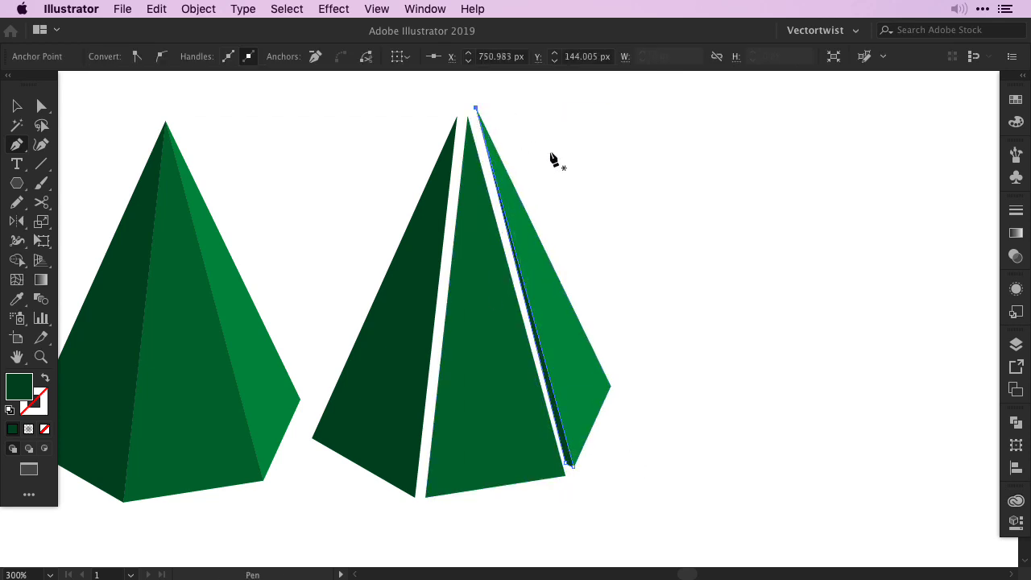
{"action": "key", "text": "v"}
{"action": "left_click", "coordinate": [679, 352]}
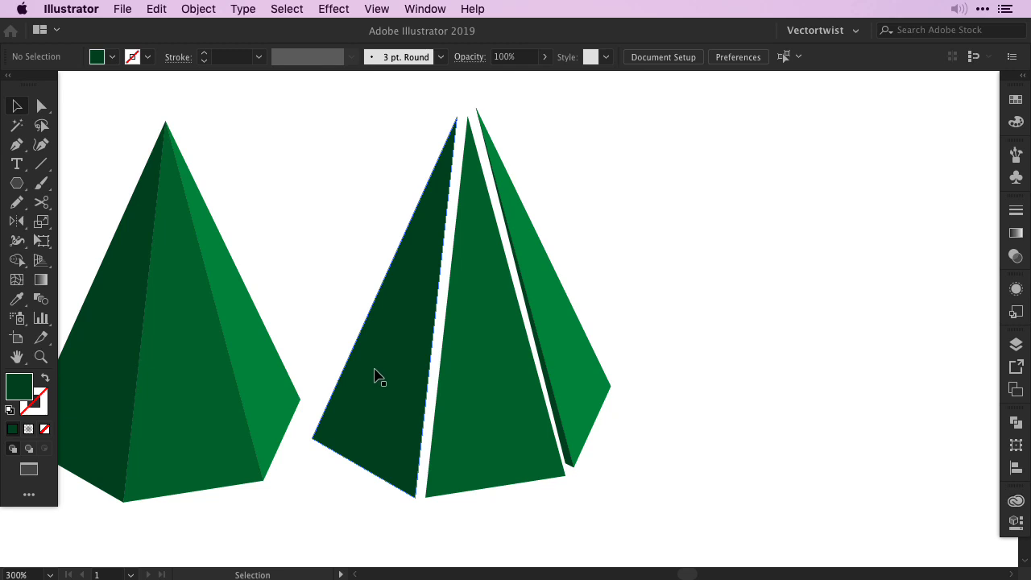
- Sample the light green face's colour and draw a thin triangular side strip along the darkest face's inner edge
{"action": "key", "text": "i"}
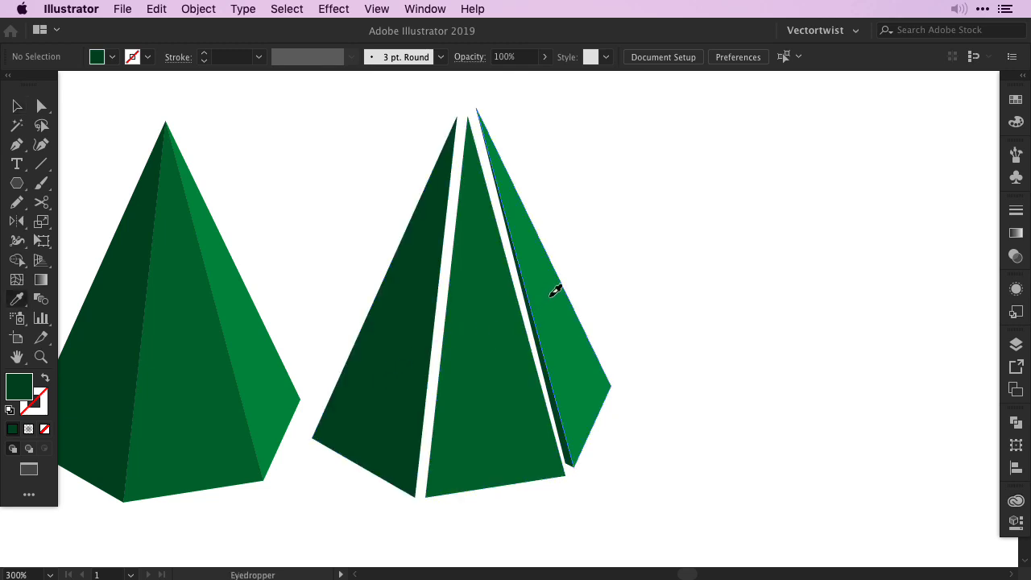
{"action": "left_click", "coordinate": [556, 291]}
{"action": "key", "text": "p"}
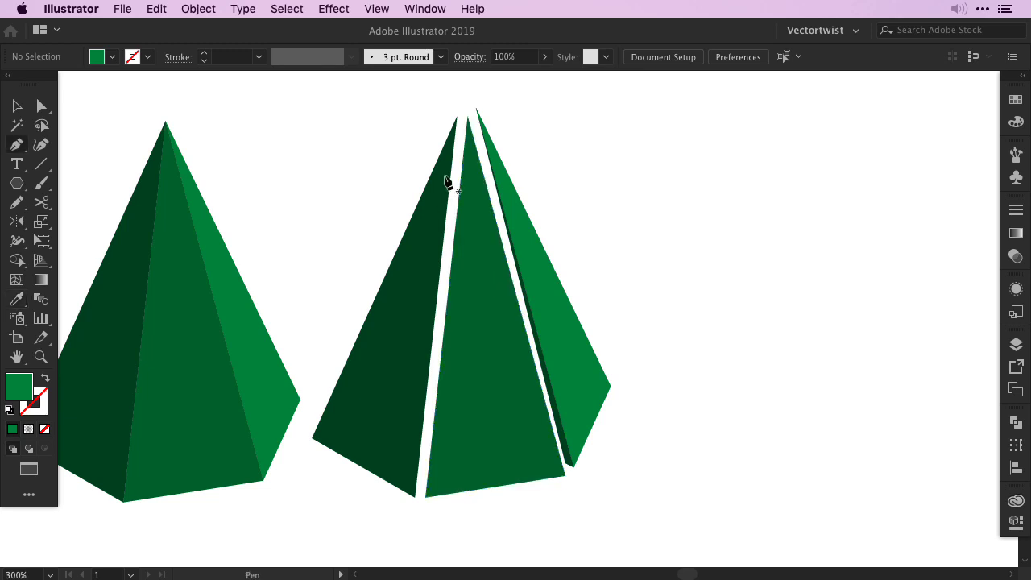
{"action": "left_click", "coordinate": [456, 118]}
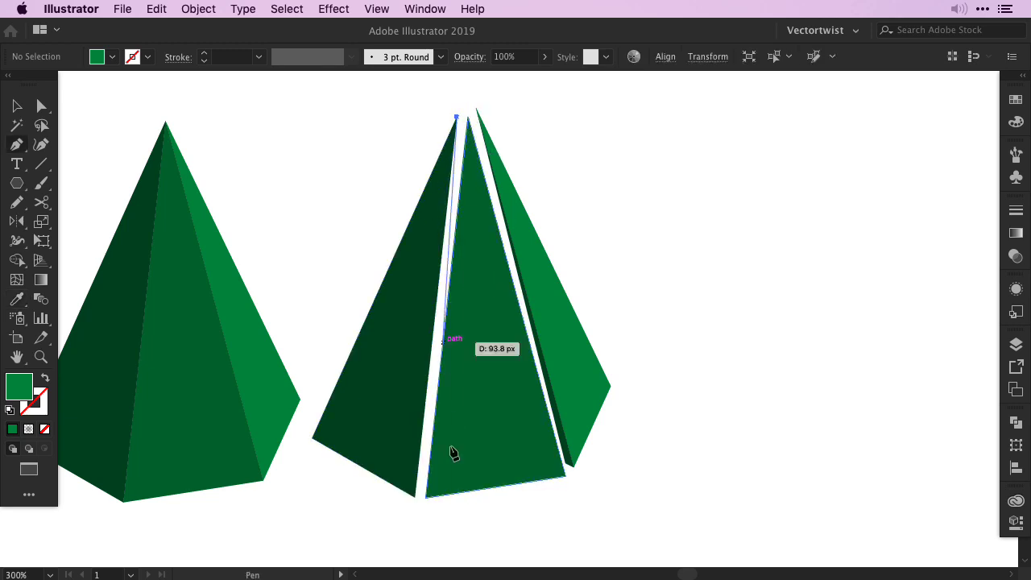
{"action": "left_click", "coordinate": [416, 495]}
{"action": "left_click", "coordinate": [420, 489]}
{"action": "key", "text": "v"}
{"action": "key", "text": "super+shift+a"}
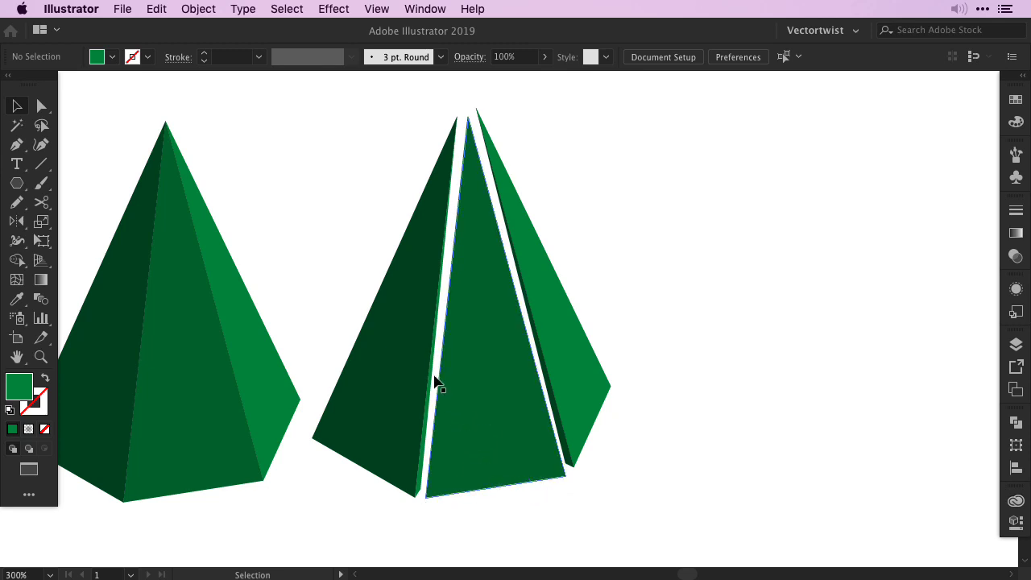
- Sample the darkest green and draw a thin closed four-sided thickness strip beneath the middle face's base edge
{"action": "key", "text": "i"}
{"action": "left_click", "coordinate": [396, 308]}
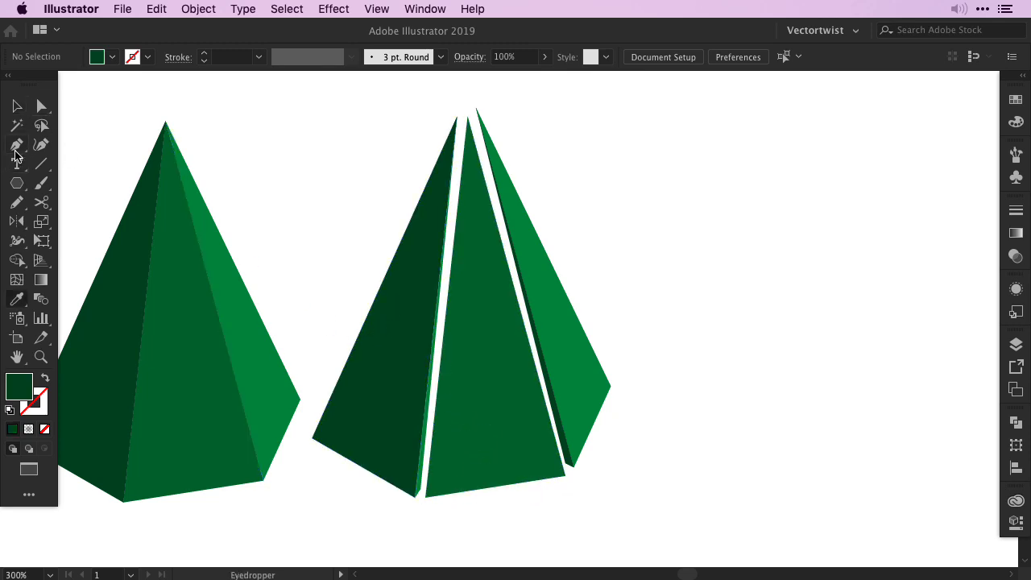
{"action": "left_click", "coordinate": [16, 146]}
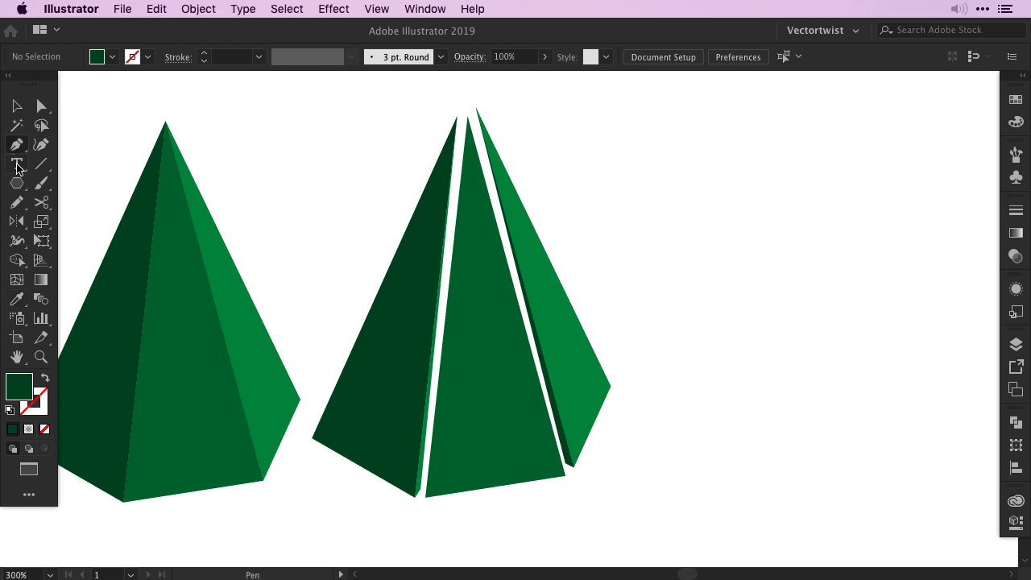
{"action": "left_click", "coordinate": [425, 497]}
{"action": "left_click", "coordinate": [436, 502]}
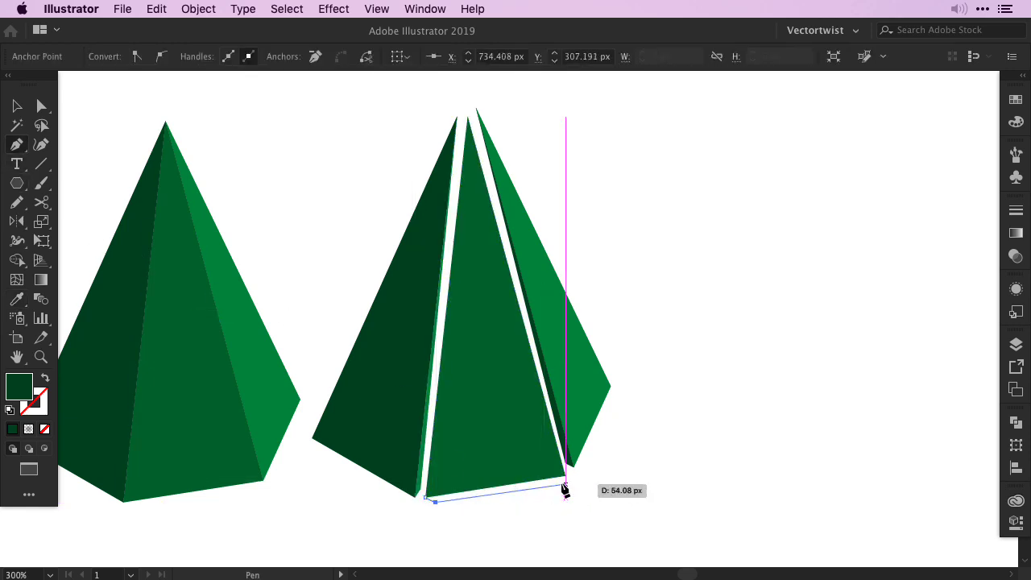
{"action": "left_click", "coordinate": [561, 484]}
{"action": "left_click", "coordinate": [565, 476]}
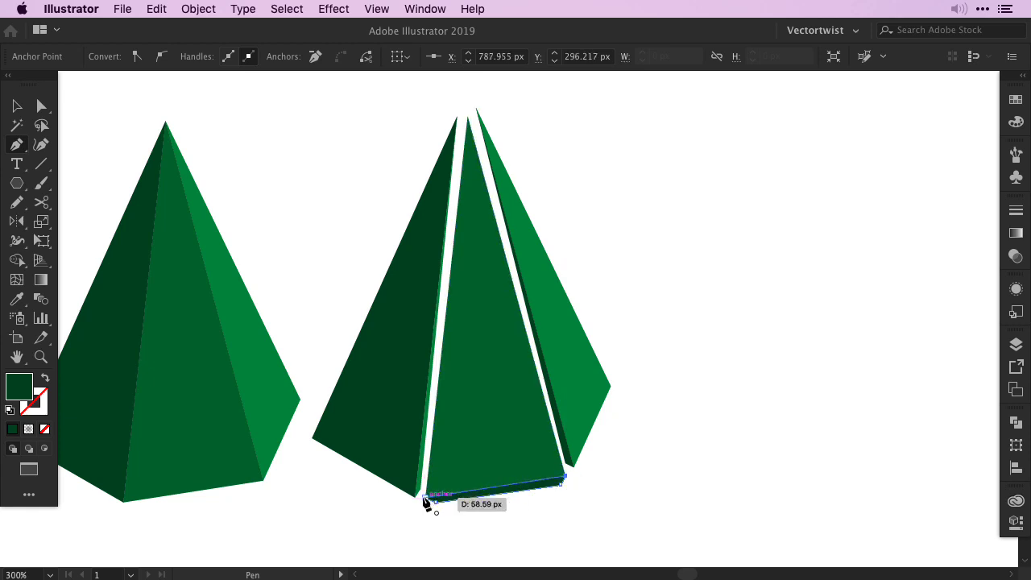
{"action": "left_click", "coordinate": [425, 497]}
- Fine-tune the corner anchor points of the dark thickness strip so it fits the middle face's base edge
{"action": "key", "text": "a"}
{"action": "left_click", "coordinate": [558, 501]}
{"action": "left_click", "coordinate": [566, 483]}
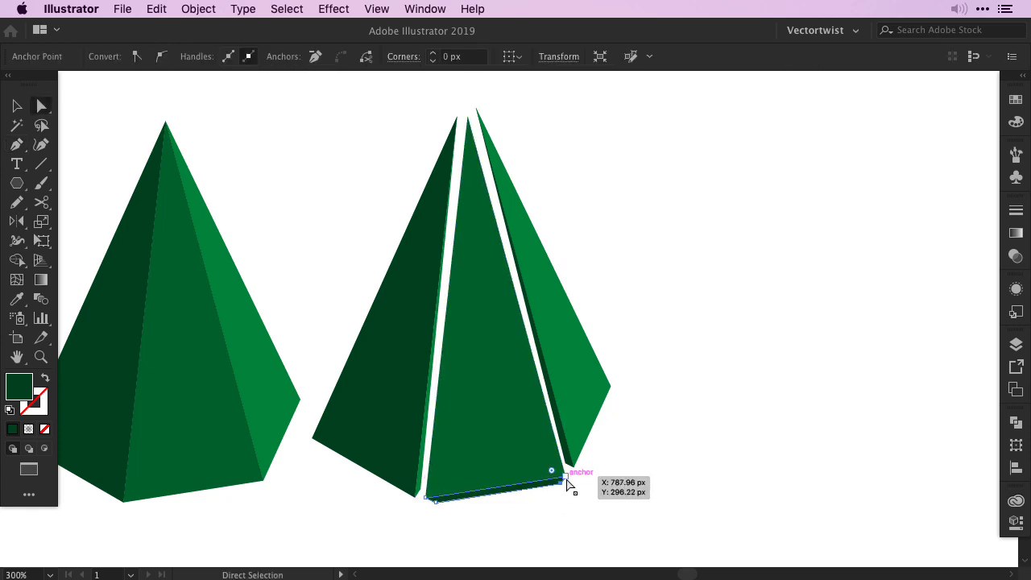
{"action": "left_click", "coordinate": [435, 503]}
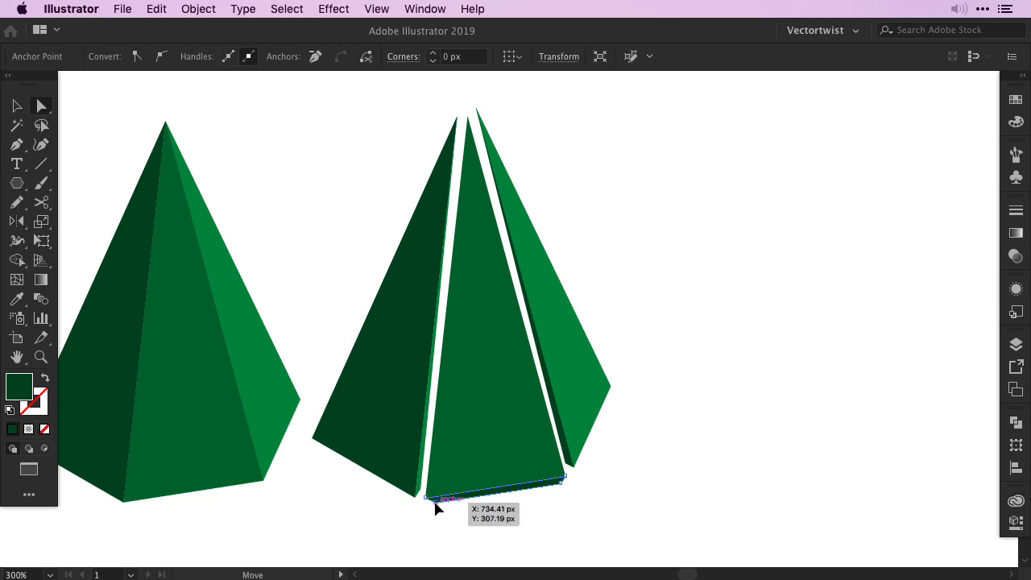
{"action": "left_click", "coordinate": [527, 520]}
- Group each of the three separated faces with its own thickness strip
{"action": "key", "text": "v"}
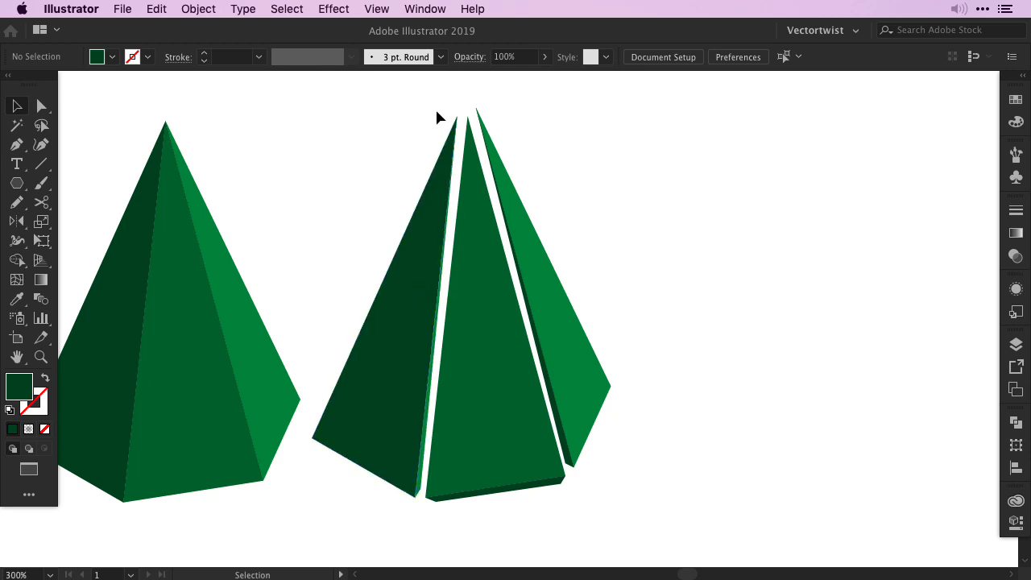
{"action": "left_click_drag", "start_coordinate": [438, 111], "coordinate": [458, 149]}
{"action": "key", "text": "super+g"}
{"action": "left_click", "coordinate": [501, 464]}
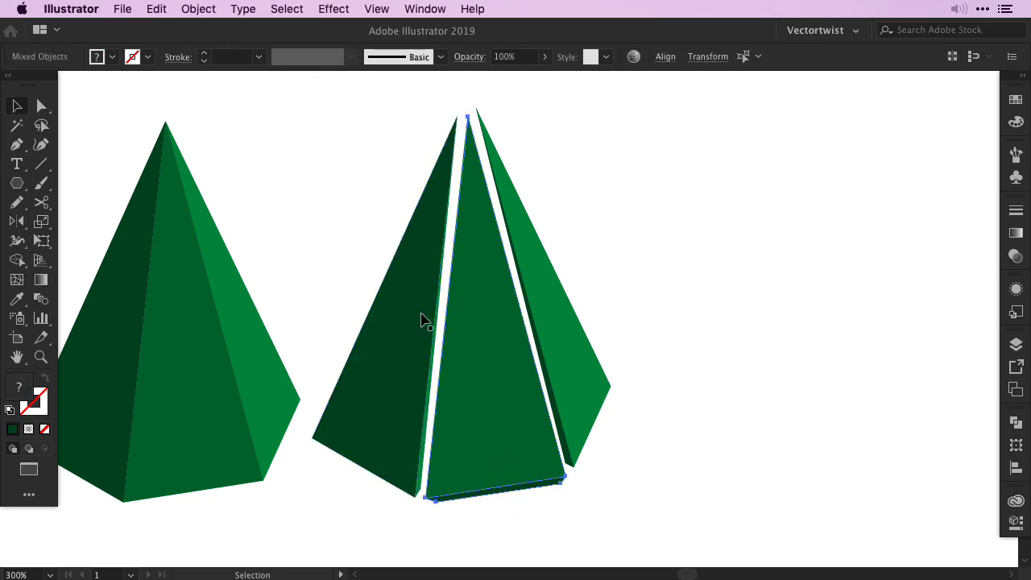
{"action": "left_click", "coordinate": [195, 8]}
{"action": "left_click_drag", "start_coordinate": [535, 355], "coordinate": [534, 346]}
{"action": "left_click", "coordinate": [193, 8]}
{"action": "left_click", "coordinate": [201, 67]}
{"action": "left_click", "coordinate": [617, 339]}
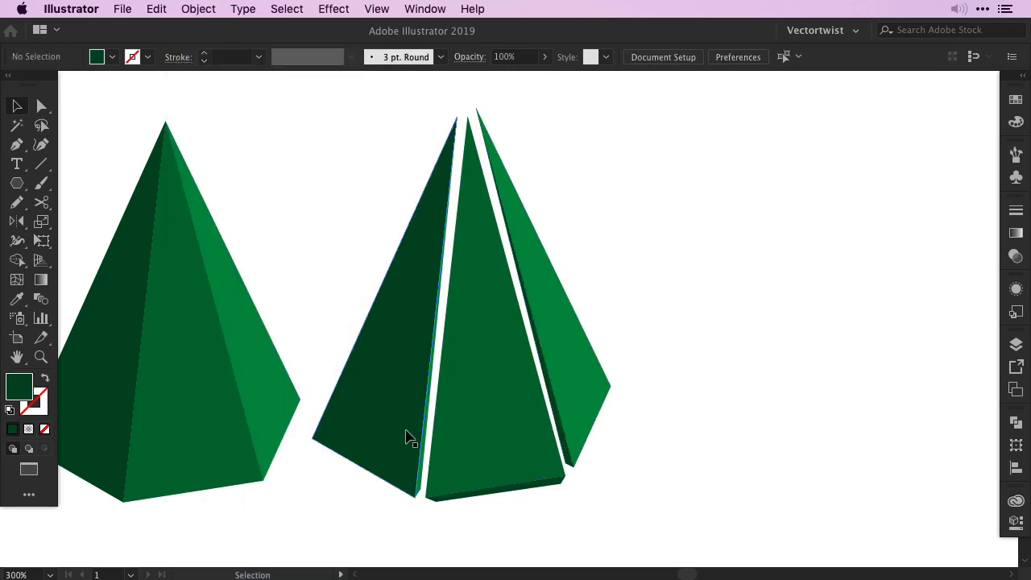
- Combine the three face groups into one group and check the nested middle-face group in isolation mode
{"action": "left_click_drag", "start_coordinate": [397, 189], "coordinate": [595, 467]}
{"action": "left_click", "coordinate": [199, 9]}
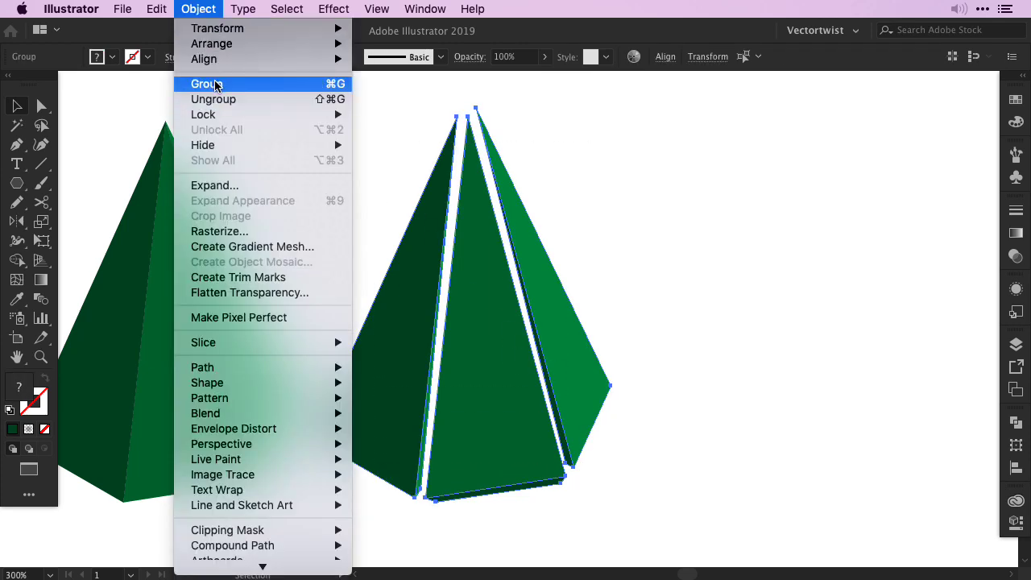
{"action": "left_click", "coordinate": [202, 84]}
{"action": "left_click", "coordinate": [346, 220]}
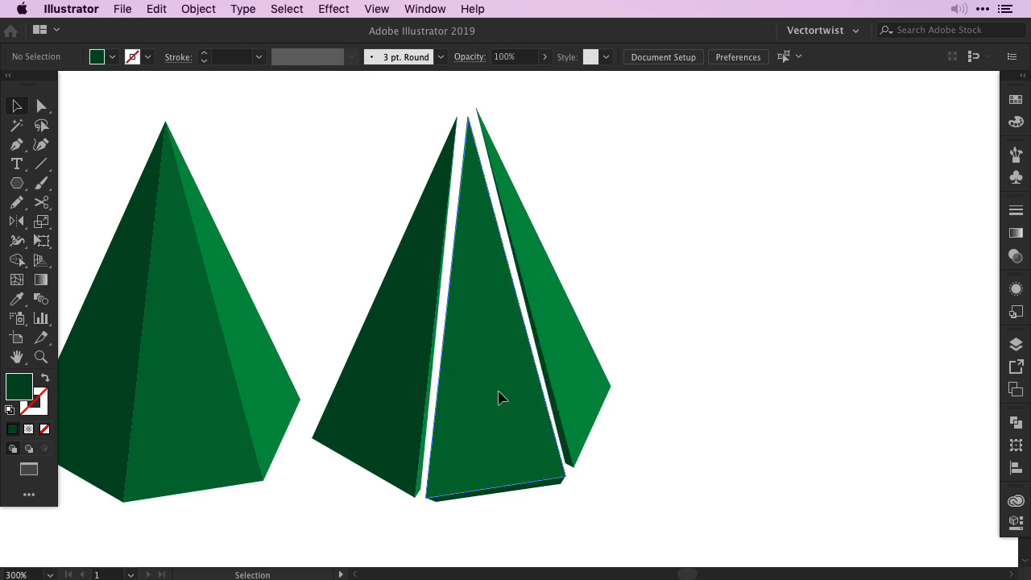
{"action": "double_click", "coordinate": [499, 396]}
{"action": "left_click", "coordinate": [500, 398]}
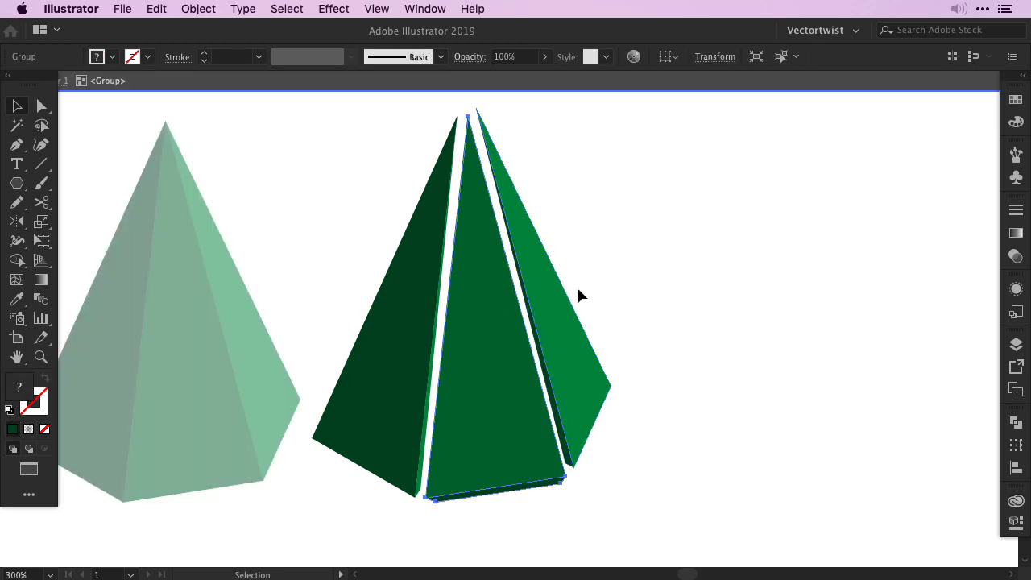
{"action": "double_click", "coordinate": [634, 301]}
- Move the separated pyramid over the solid one, slightly higher, and recolor it with linked harmony colors at 47% brightness
{"action": "key", "text": "super+minus"}
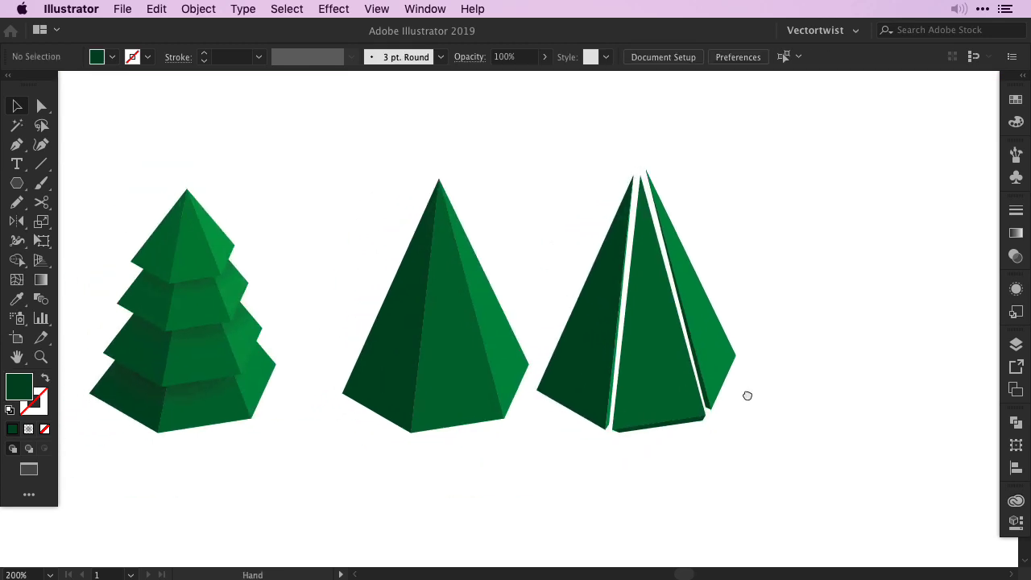
{"action": "left_click_drag", "start_coordinate": [681, 375], "coordinate": [481, 342]}
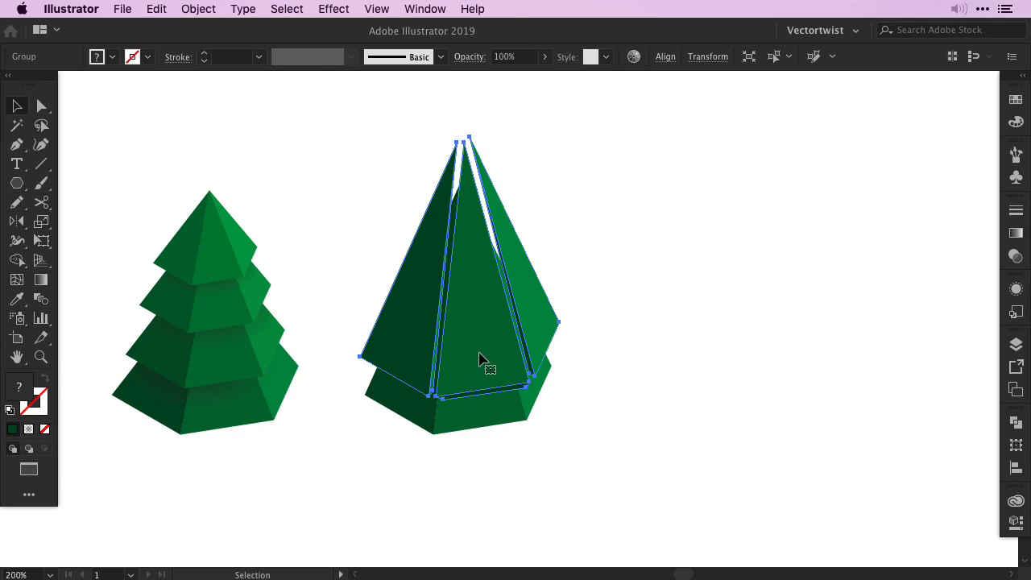
{"action": "left_click", "coordinate": [156, 10]}
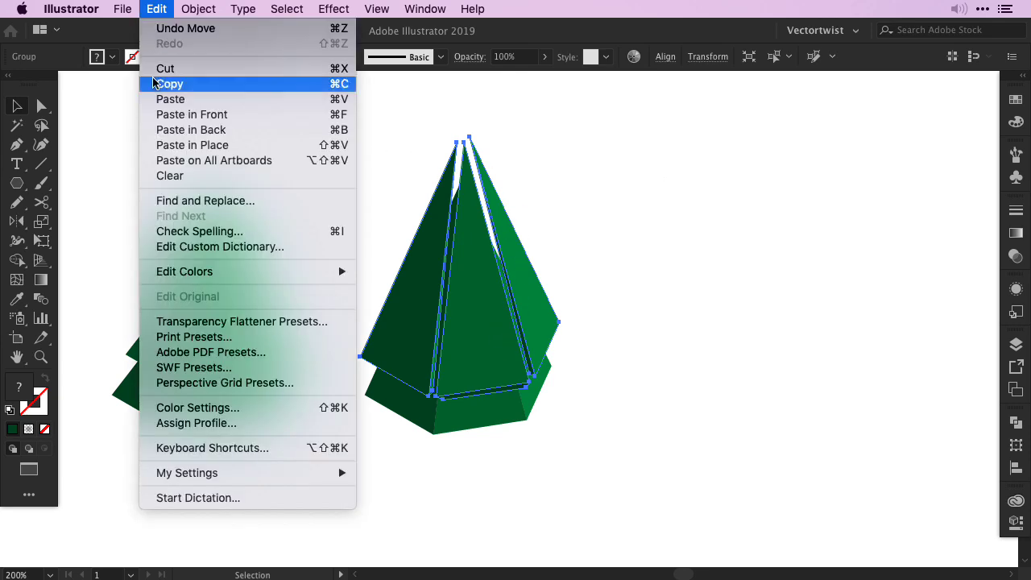
{"action": "mouse_move", "coordinate": [185, 275]}
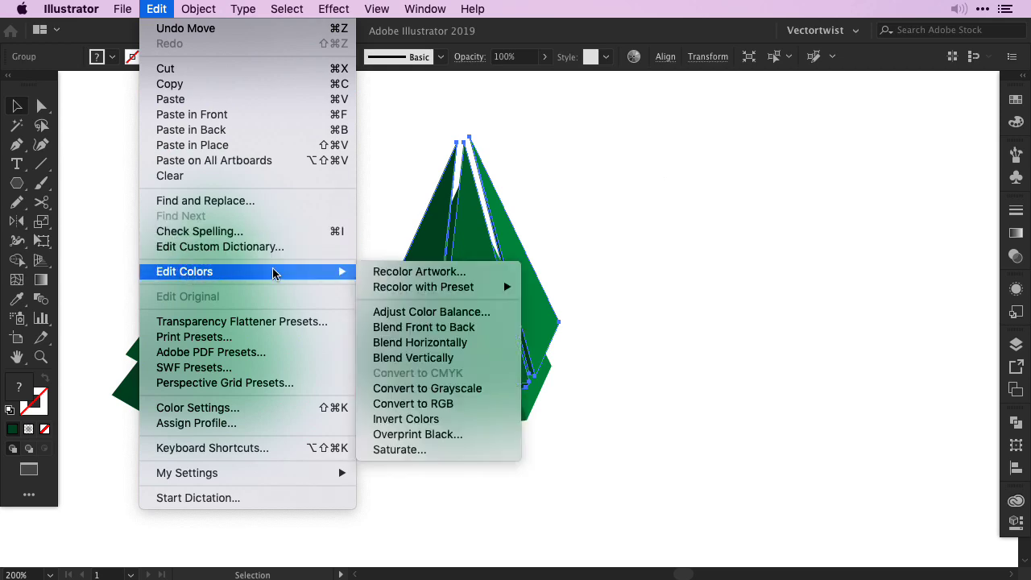
{"action": "left_click", "coordinate": [405, 278]}
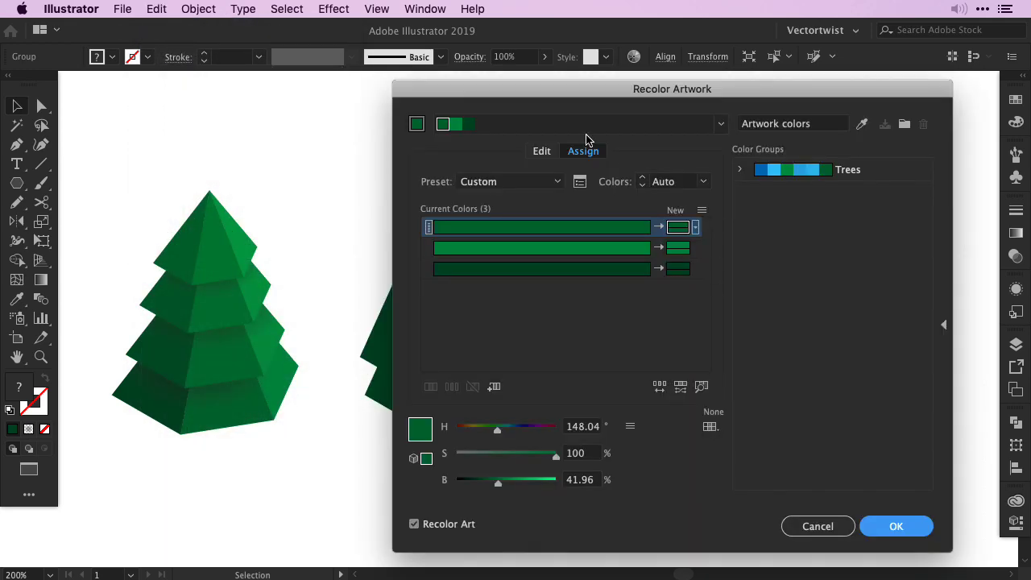
{"action": "left_click_drag", "start_coordinate": [555, 99], "coordinate": [634, 85]}
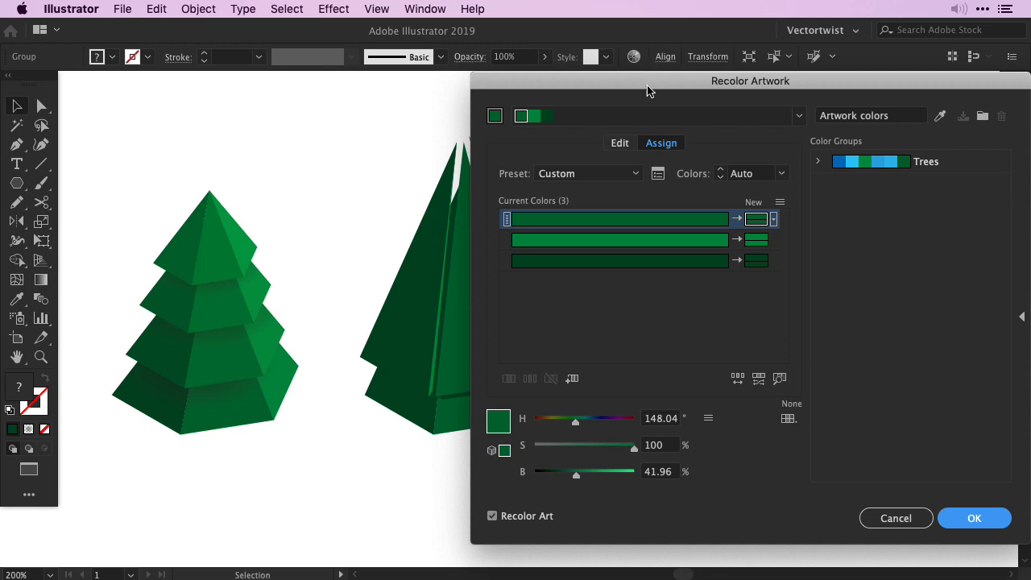
{"action": "left_click", "coordinate": [619, 145]}
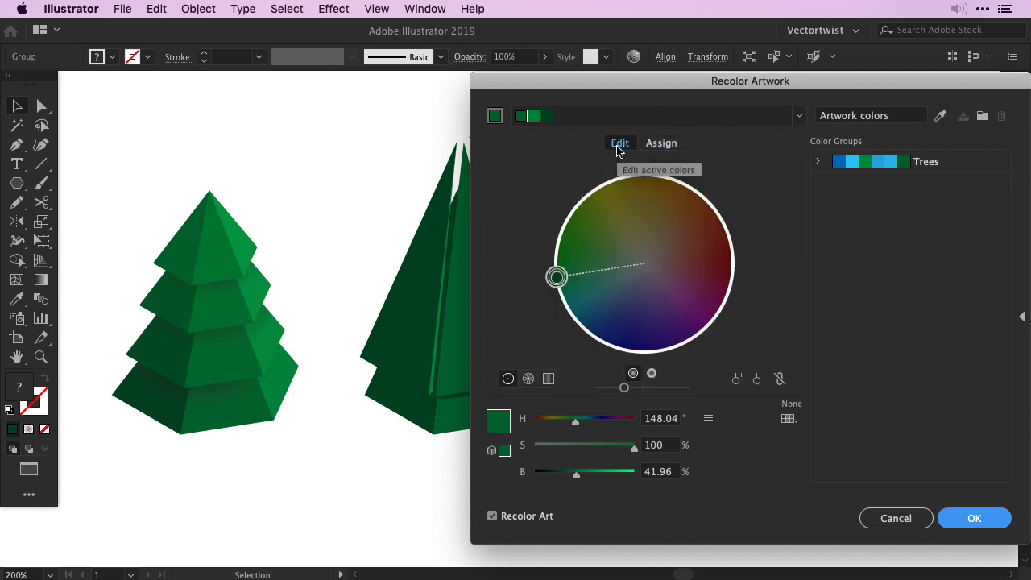
{"action": "left_click", "coordinate": [778, 382]}
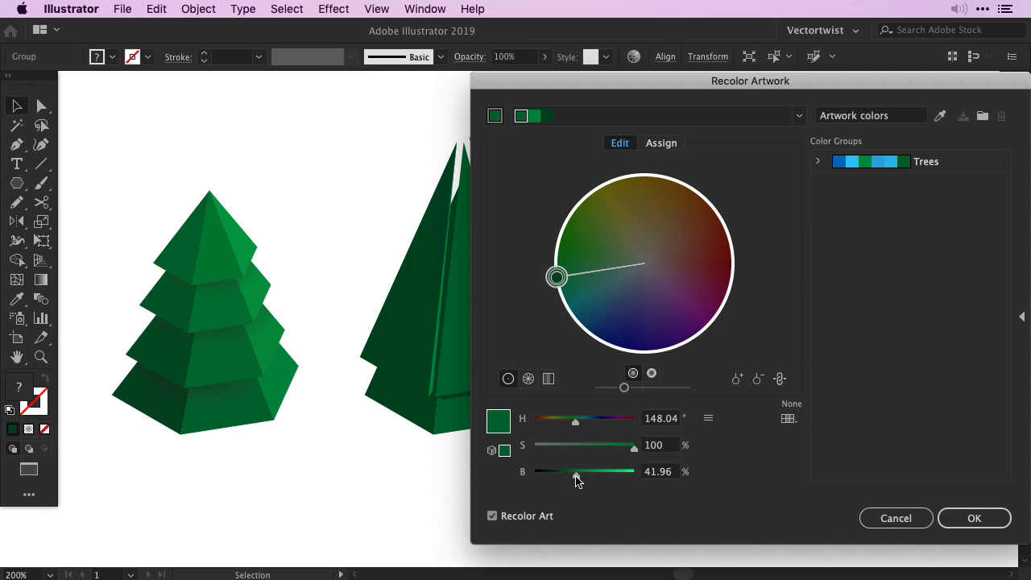
{"action": "left_click", "coordinate": [658, 474]}
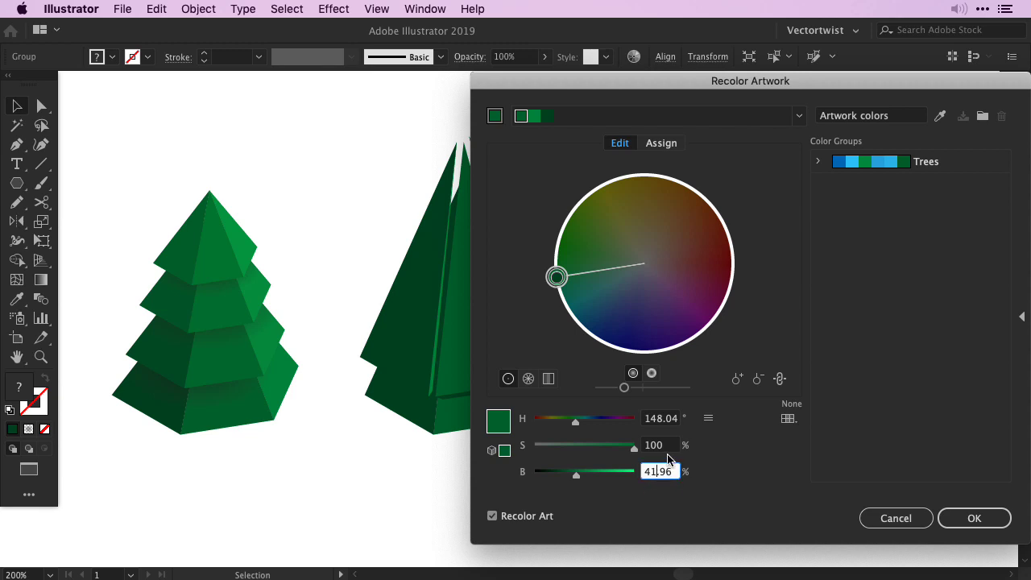
{"action": "key", "text": "Up"}
{"action": "left_click_drag", "start_coordinate": [580, 476], "coordinate": [580, 474]}
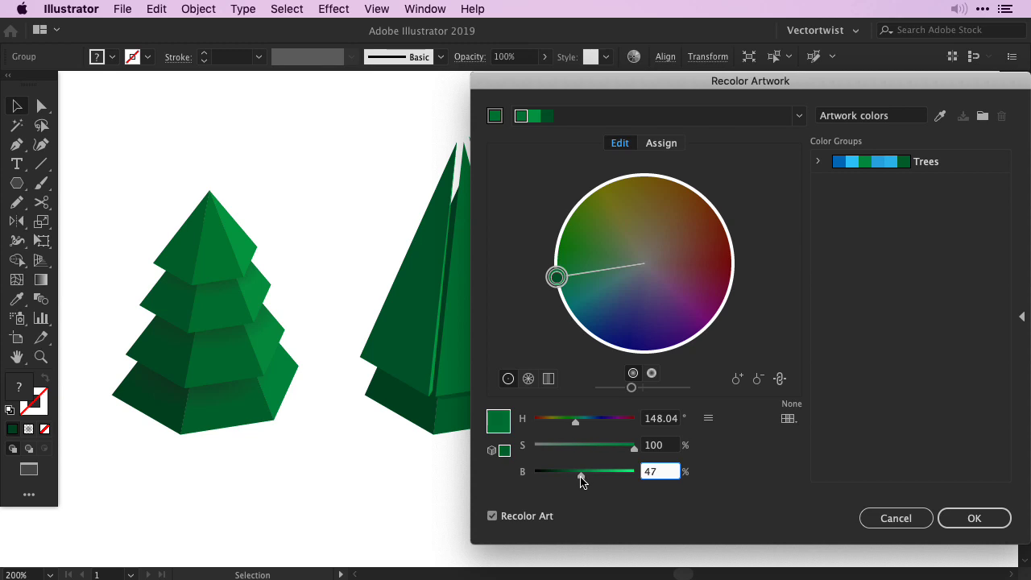
{"action": "left_click", "coordinate": [973, 520]}
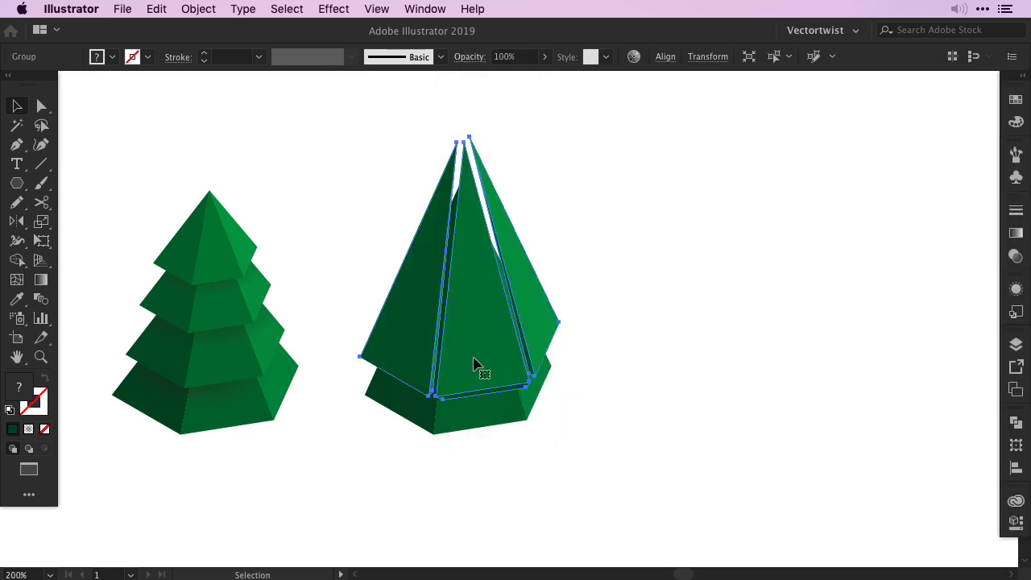
- Duplicate the separated pyramid straight upward and use Free Transform to shrink the copy proportionally into a small top tier at the tree's tip
{"action": "left_click_drag", "start_coordinate": [474, 376], "coordinate": [472, 314]}
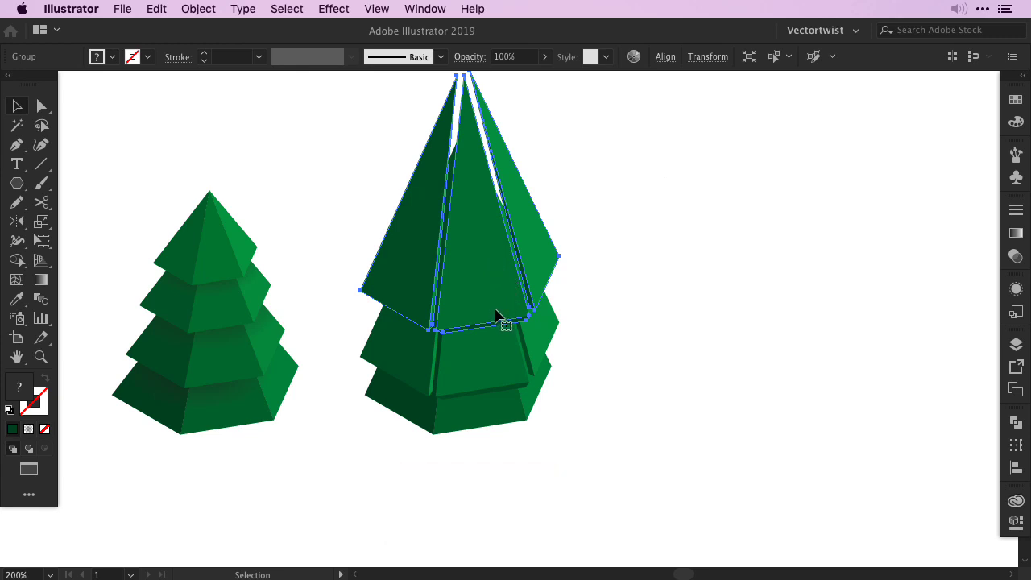
{"action": "key", "text": "e"}
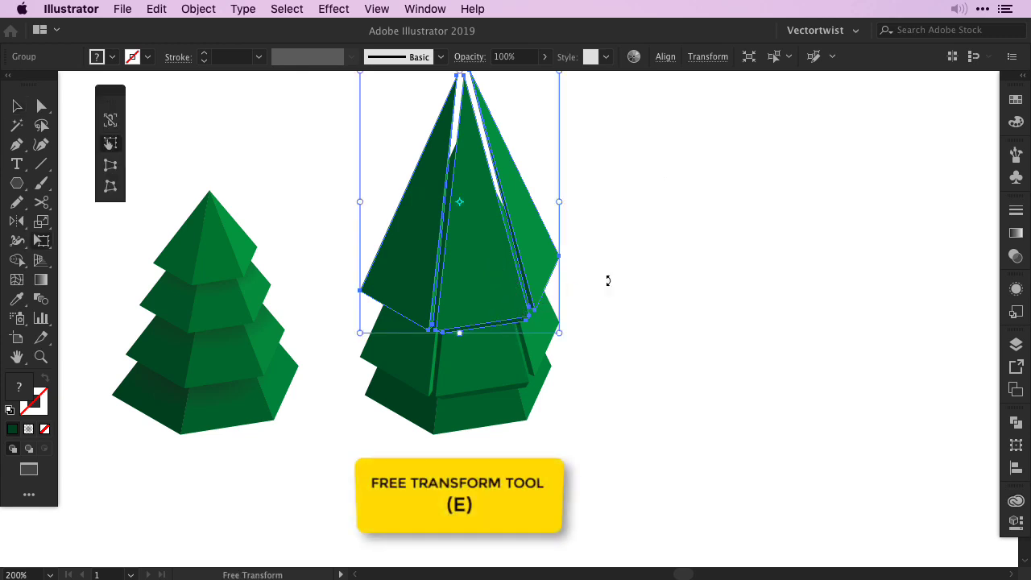
{"action": "key", "text": "space"}
{"action": "left_click_drag", "start_coordinate": [636, 238], "coordinate": [649, 277]}
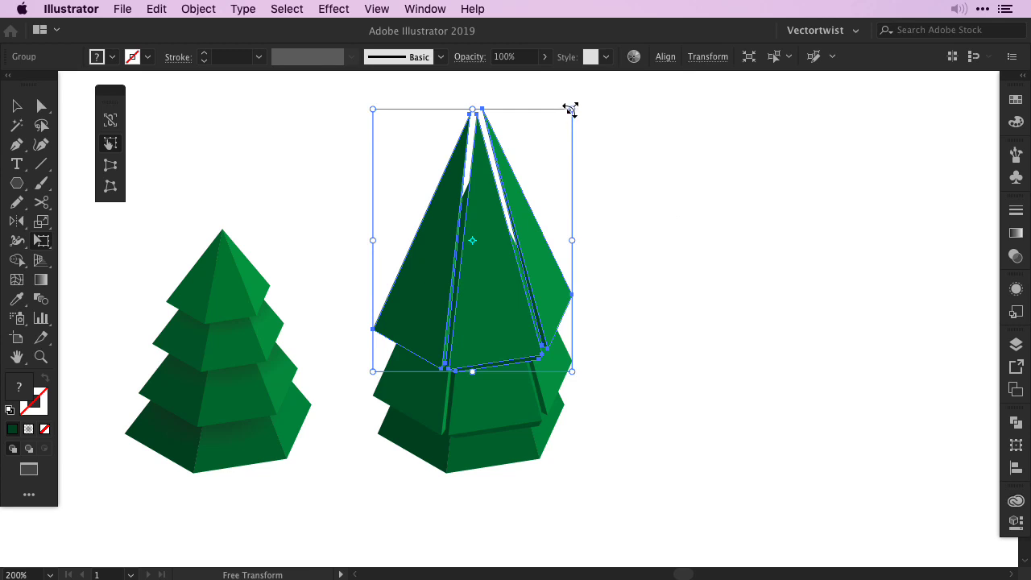
{"action": "left_click_drag", "start_coordinate": [570, 108], "coordinate": [559, 123]}
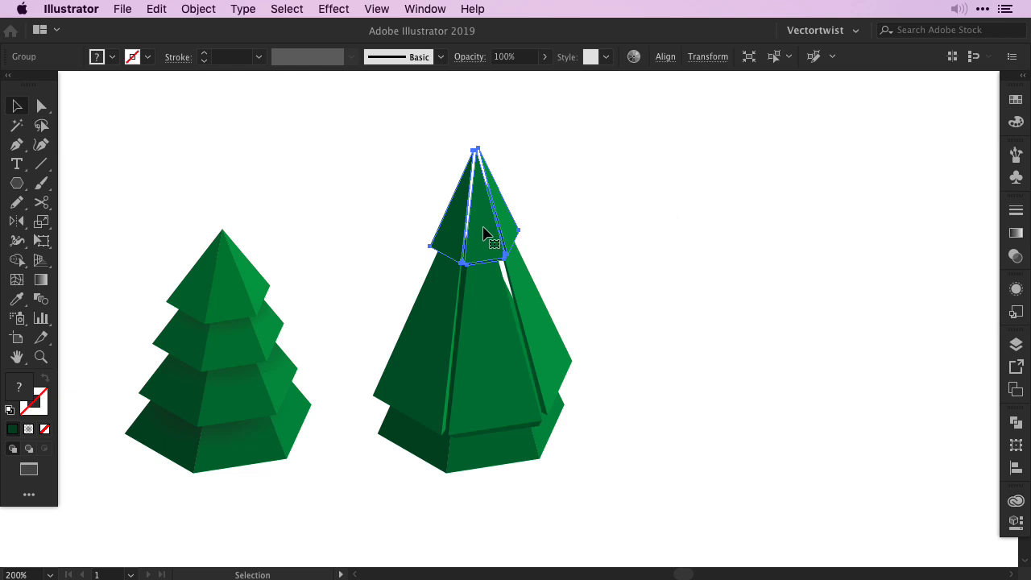
- Recolor the small top tier with linked harmony colors, raising the brightness to 53%
{"action": "left_click", "coordinate": [154, 10]}
{"action": "mouse_move", "coordinate": [214, 275]}
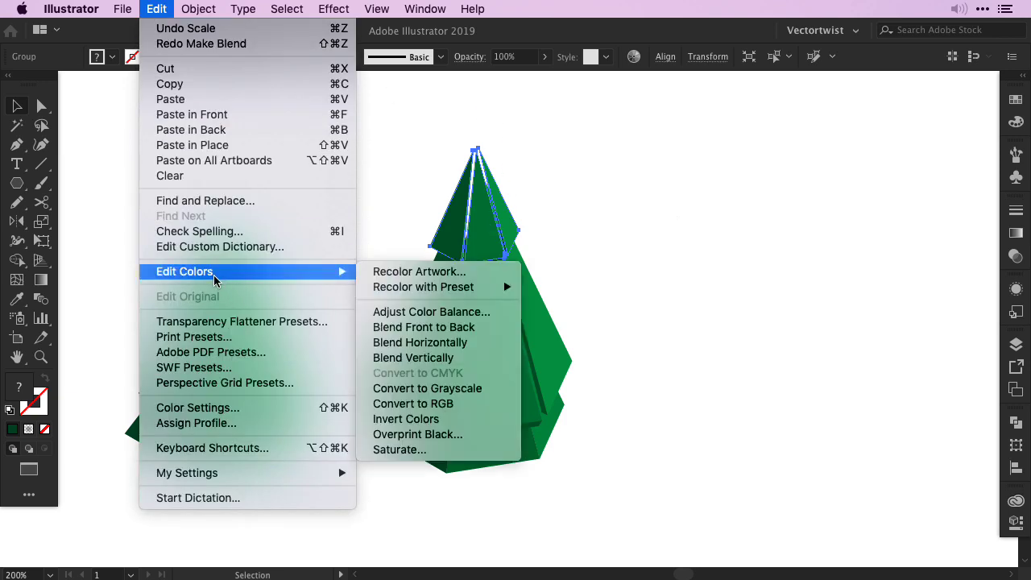
{"action": "left_click", "coordinate": [413, 271]}
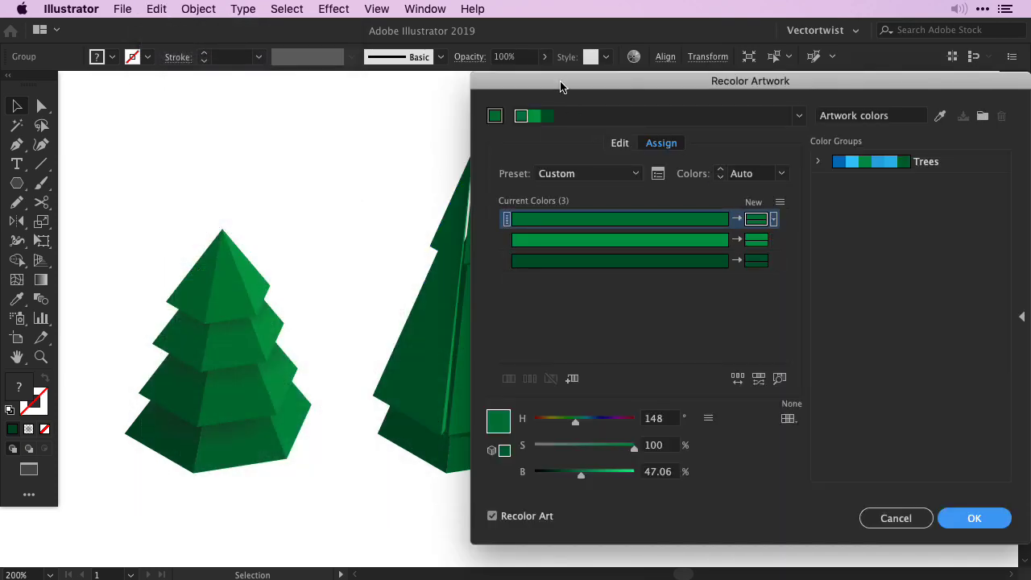
{"action": "left_click_drag", "start_coordinate": [562, 87], "coordinate": [580, 85]}
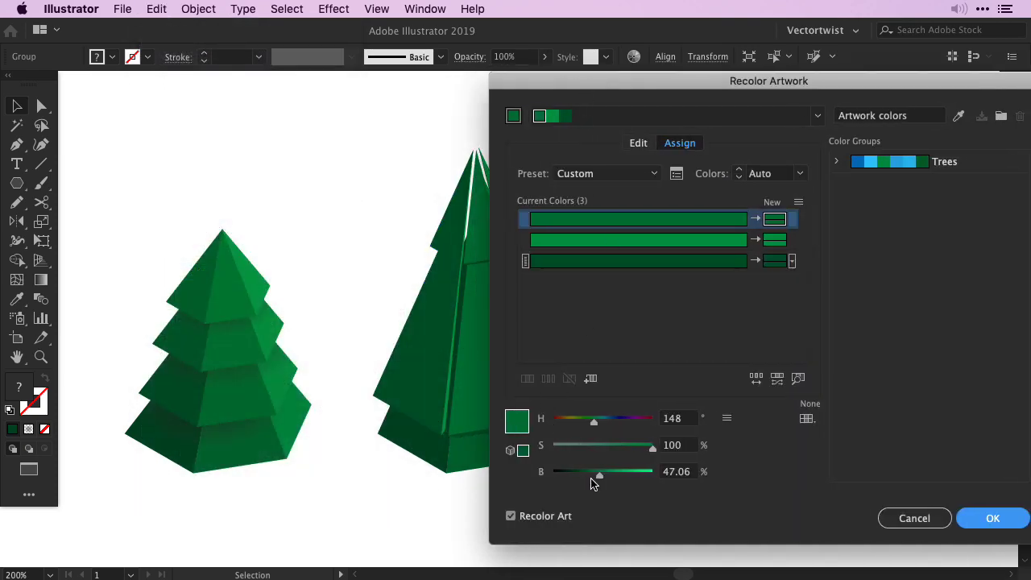
{"action": "left_click", "coordinate": [637, 143]}
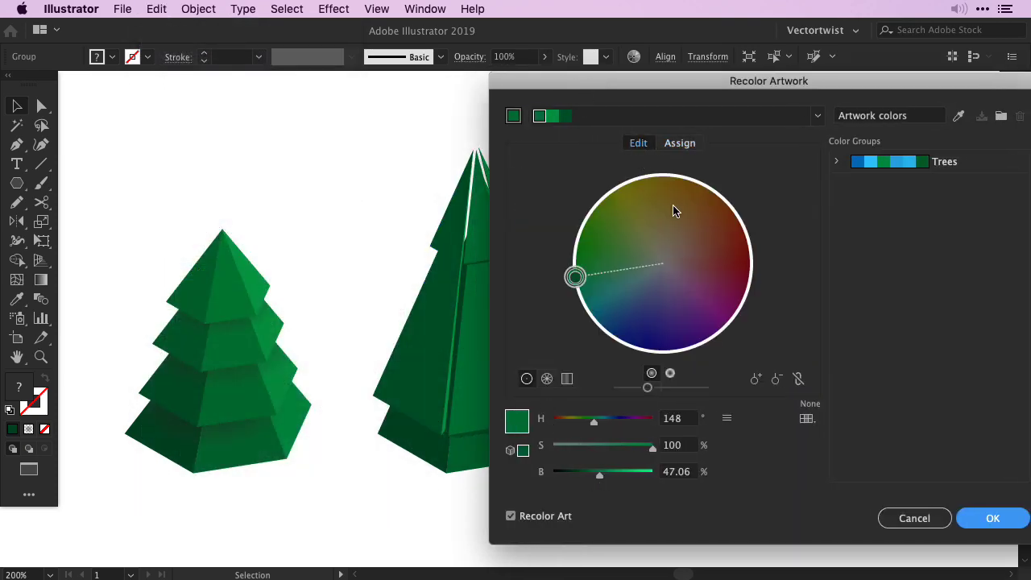
{"action": "left_click", "coordinate": [799, 379]}
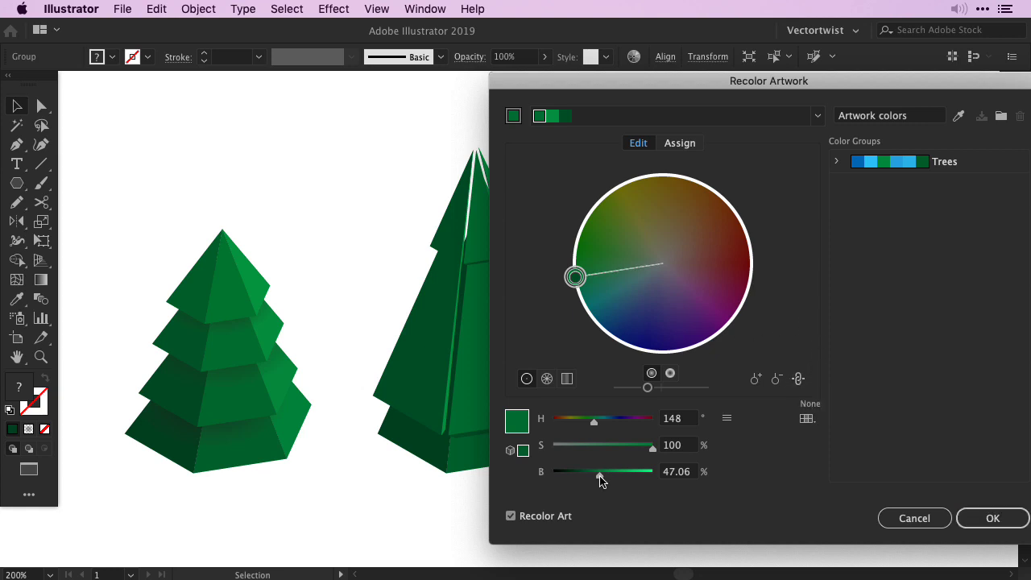
{"action": "left_click_drag", "start_coordinate": [601, 480], "coordinate": [607, 478]}
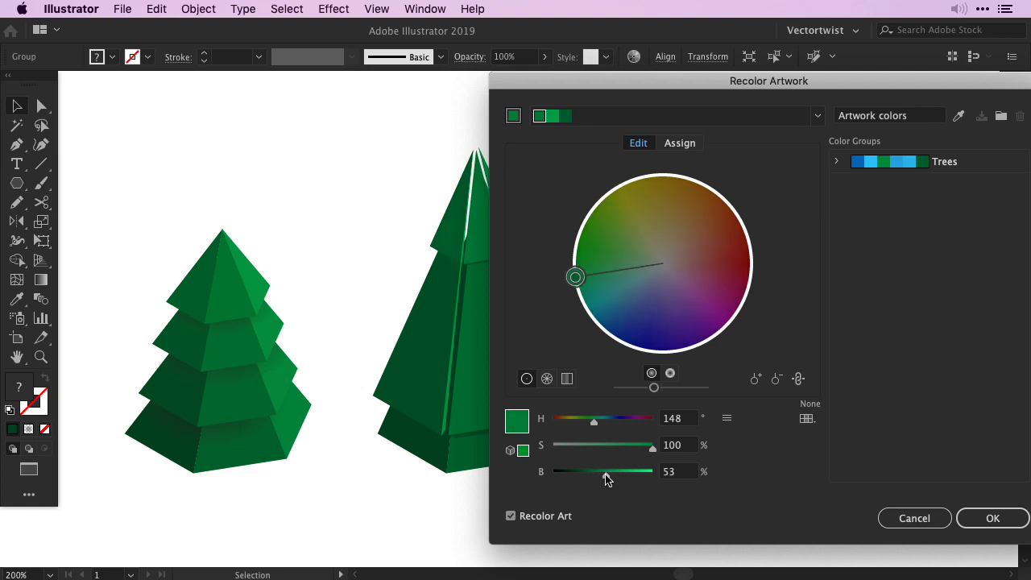
{"action": "left_click", "coordinate": [991, 517]}
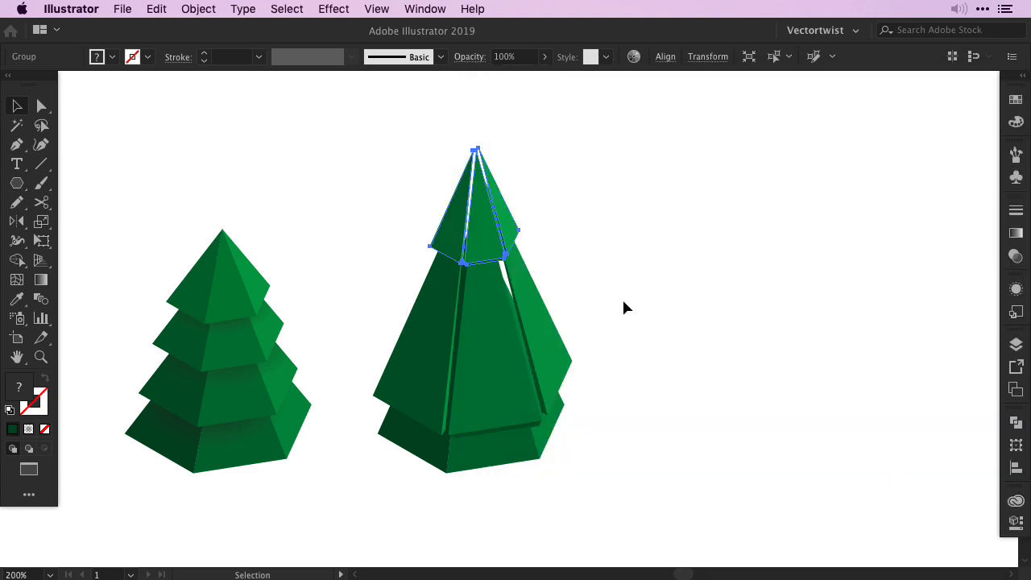
{"action": "left_click", "coordinate": [622, 297]}
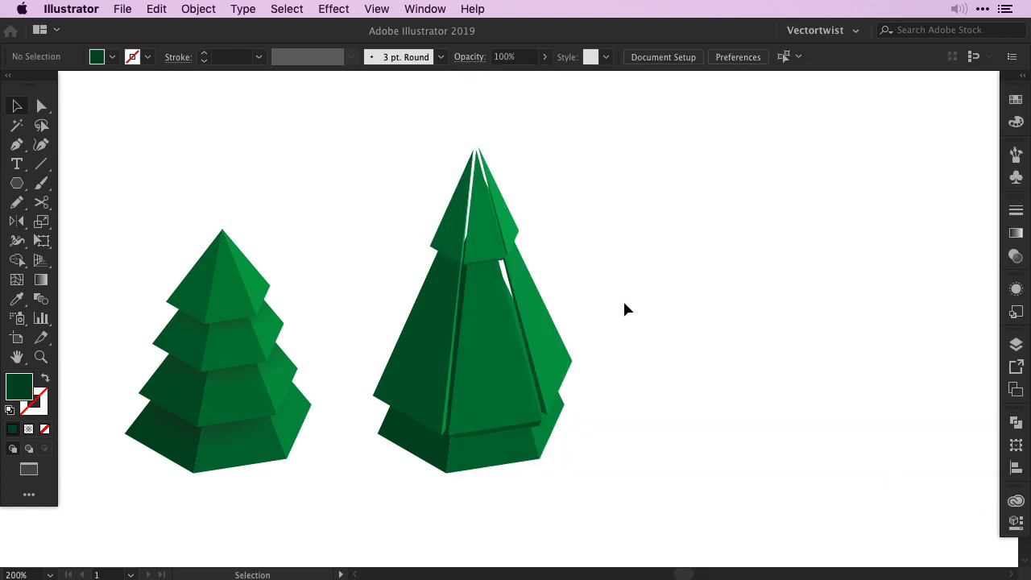
- Blend the large separated tier with the small top tier to form an intermediate tier, and select the blend
{"action": "left_click", "coordinate": [39, 299]}
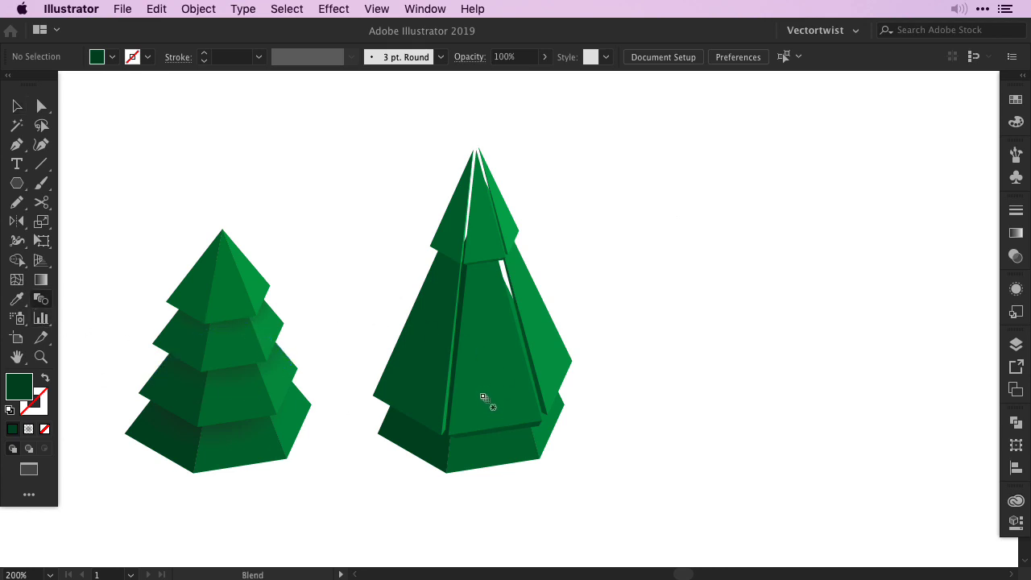
{"action": "left_click", "coordinate": [484, 398]}
{"action": "left_click", "coordinate": [476, 230]}
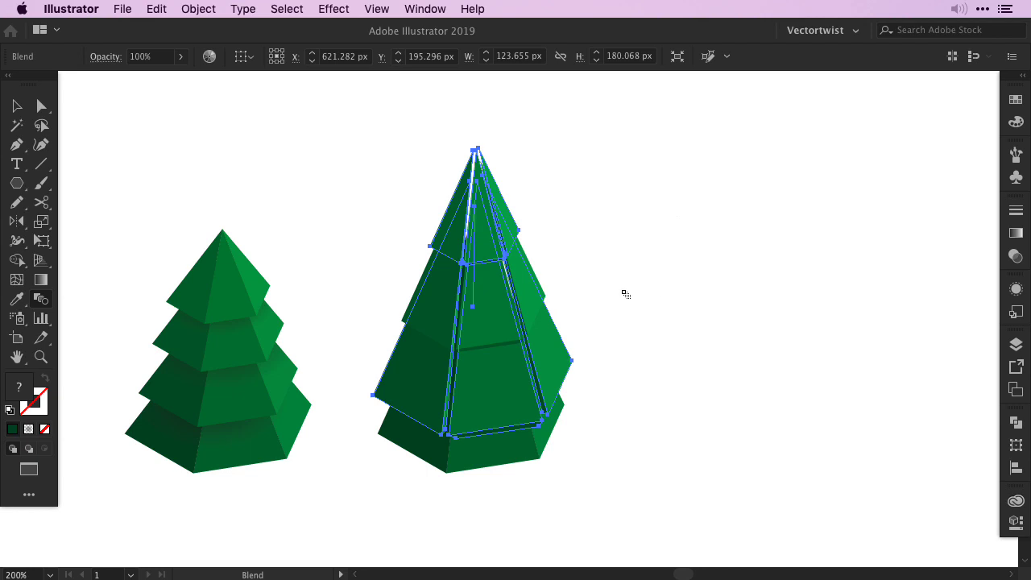
{"action": "key", "text": "v"}
{"action": "left_click", "coordinate": [628, 284]}
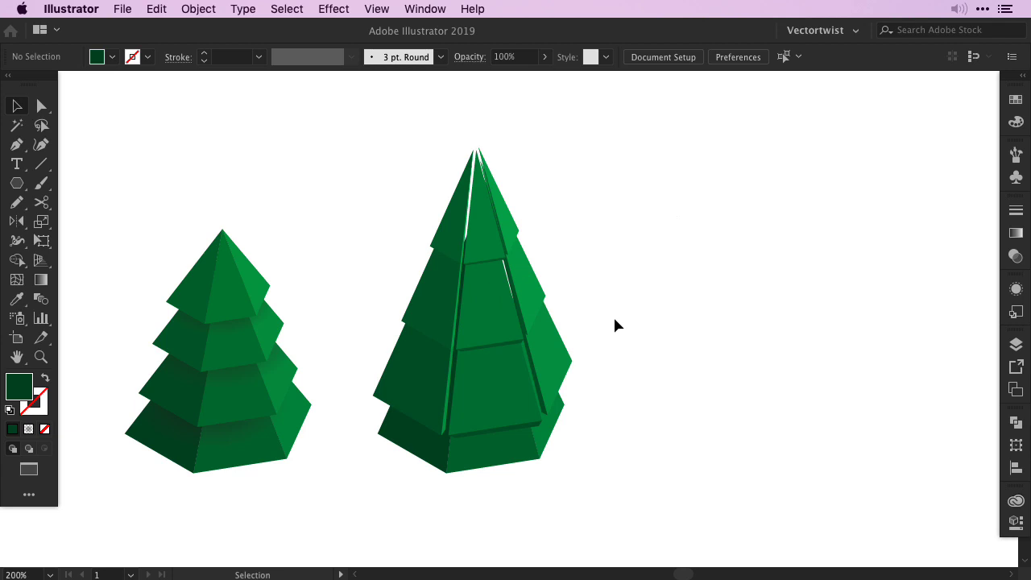
{"action": "left_click", "coordinate": [488, 327]}
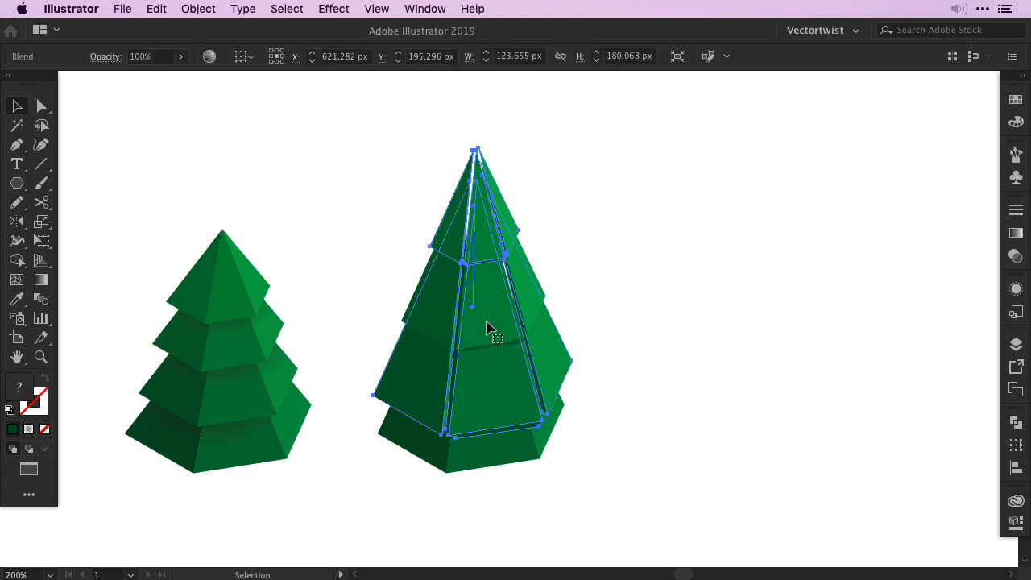
- Expand the blend of the taller tree's separated tiers into editable shapes and clear the selection
{"action": "left_click", "coordinate": [199, 12]}
{"action": "mouse_move", "coordinate": [232, 413]}
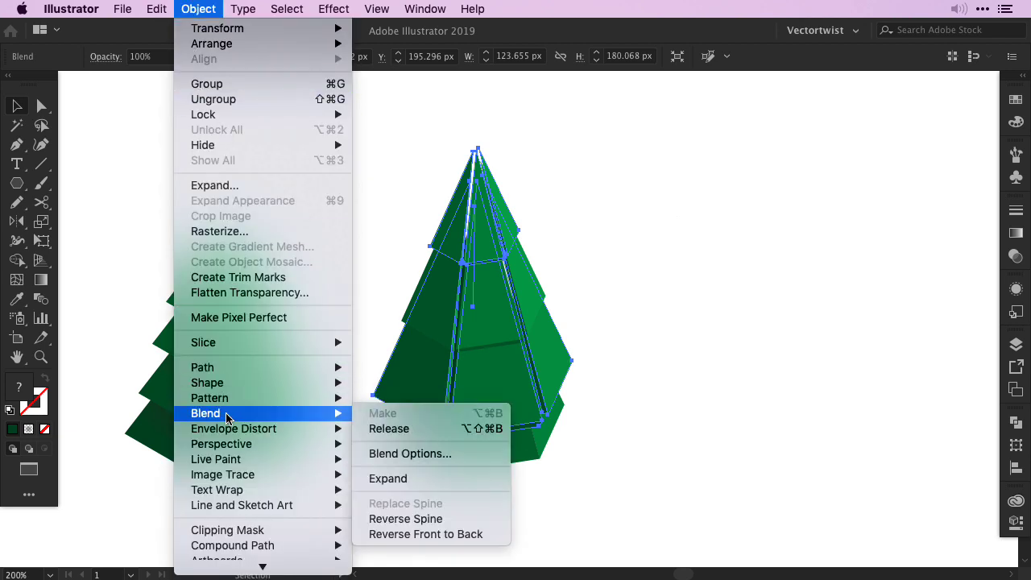
{"action": "left_click", "coordinate": [403, 479]}
{"action": "left_click", "coordinate": [627, 430]}
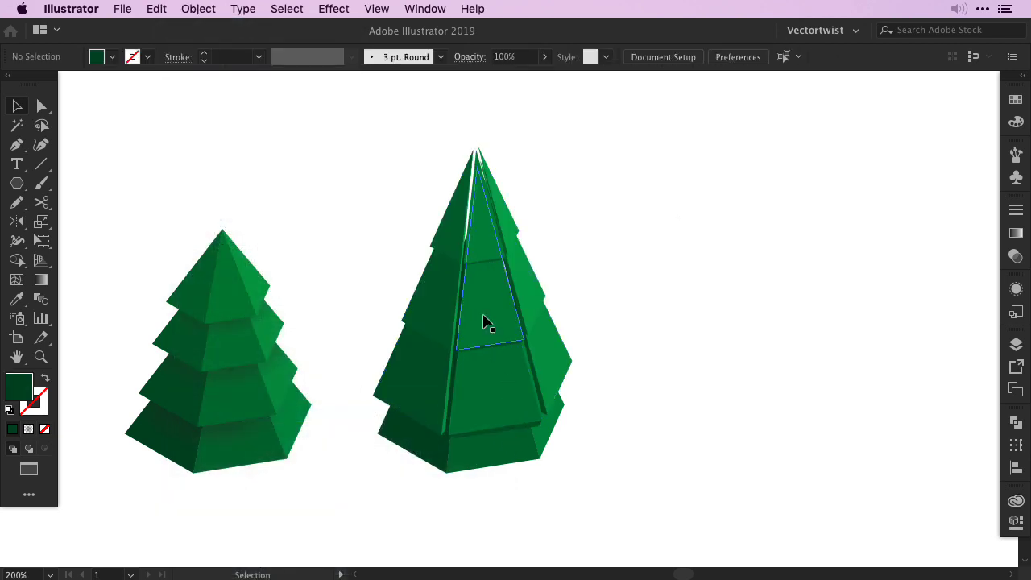
- Move the solid base pyramid horizontally out of the taller tree and raise its apex points to the height of the tree's tip
{"action": "left_click", "coordinate": [475, 461]}
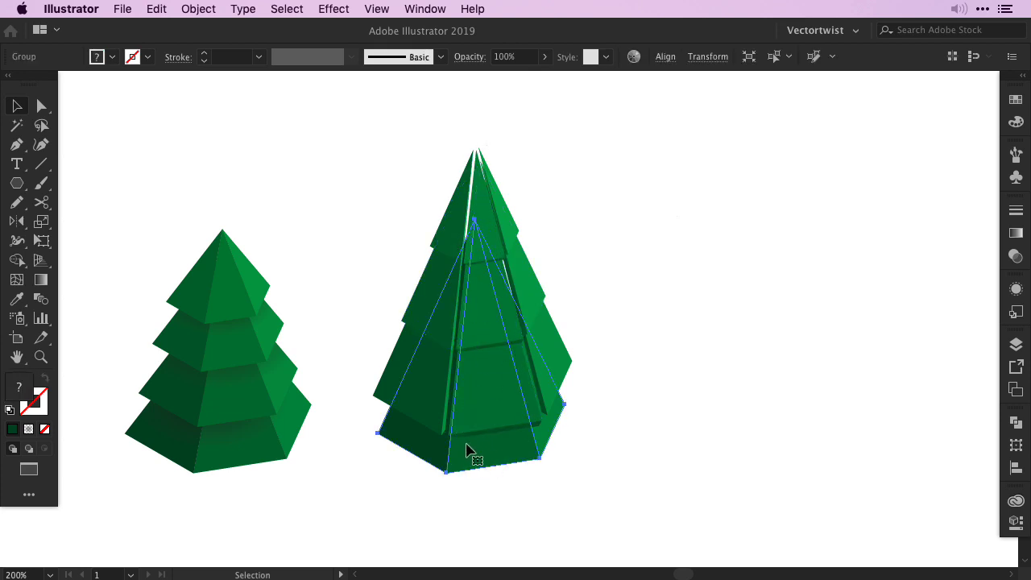
{"action": "left_click_drag", "start_coordinate": [476, 453], "coordinate": [613, 445]}
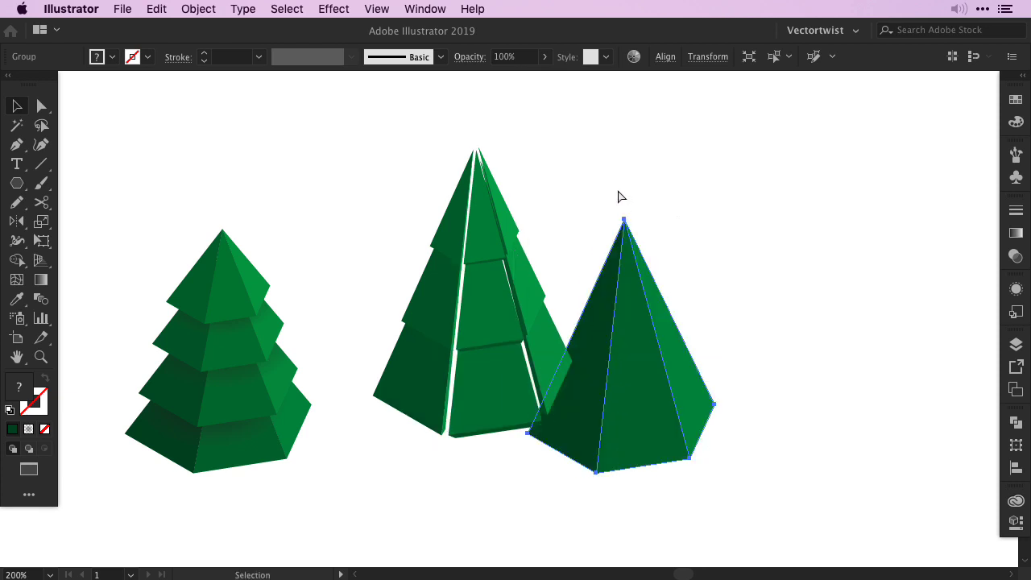
{"action": "key", "text": "a"}
{"action": "left_click_drag", "start_coordinate": [588, 177], "coordinate": [665, 245]}
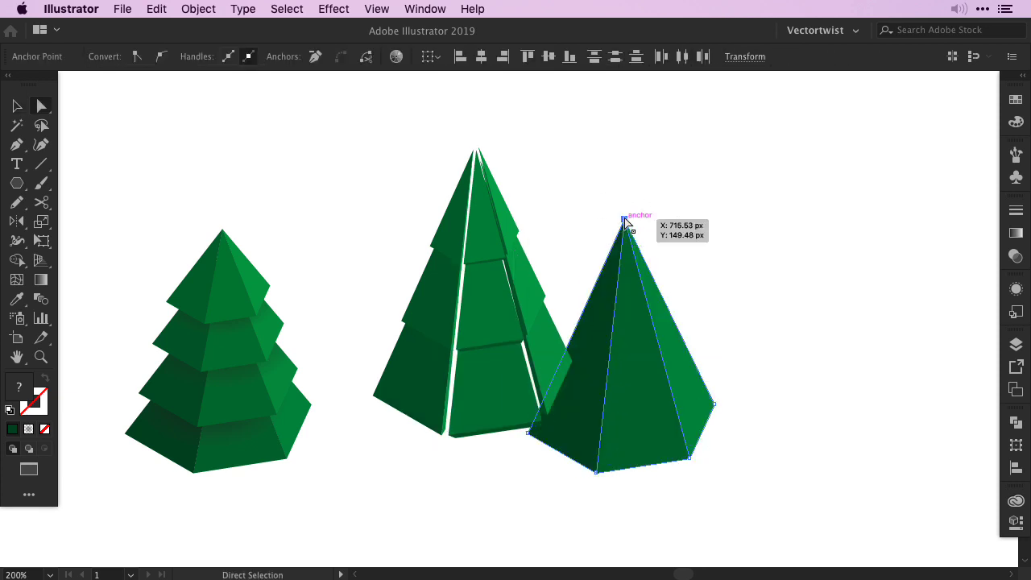
{"action": "left_click_drag", "start_coordinate": [625, 219], "coordinate": [627, 148]}
{"action": "key", "text": "super+shift+a"}
- Place the heightened solid pyramid back behind the taller tree's tiers and use Free Transform to widen only its bottom evenly
{"action": "key", "text": "v"}
{"action": "left_click_drag", "start_coordinate": [642, 359], "coordinate": [497, 364]}
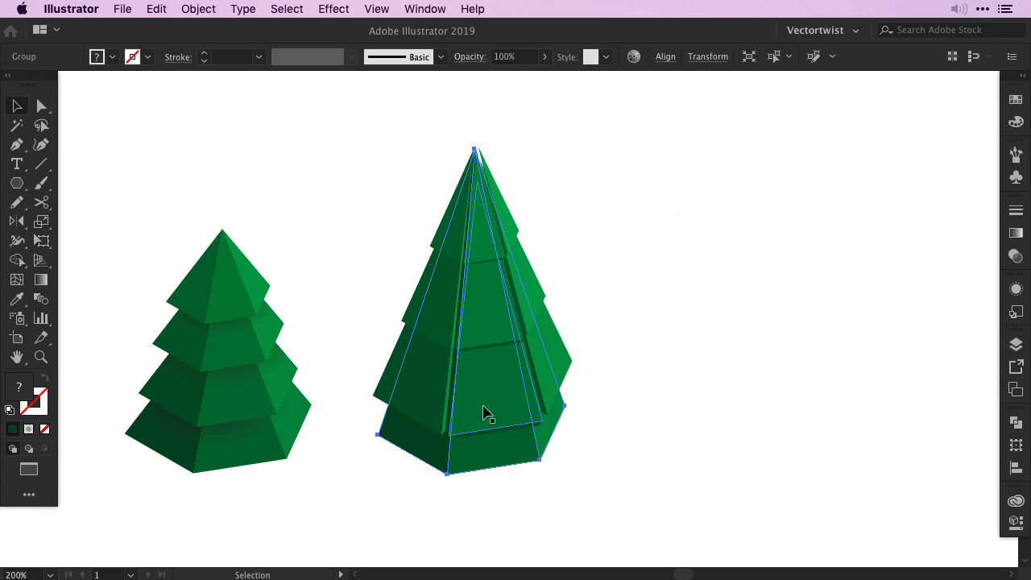
{"action": "key", "text": "e"}
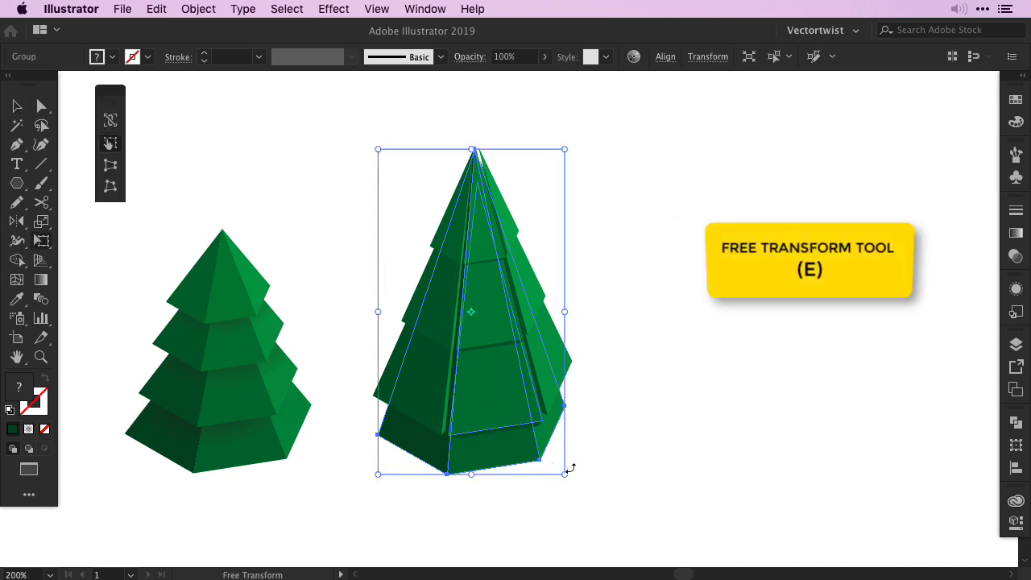
{"action": "left_click_drag", "start_coordinate": [563, 473], "coordinate": [563, 475]}
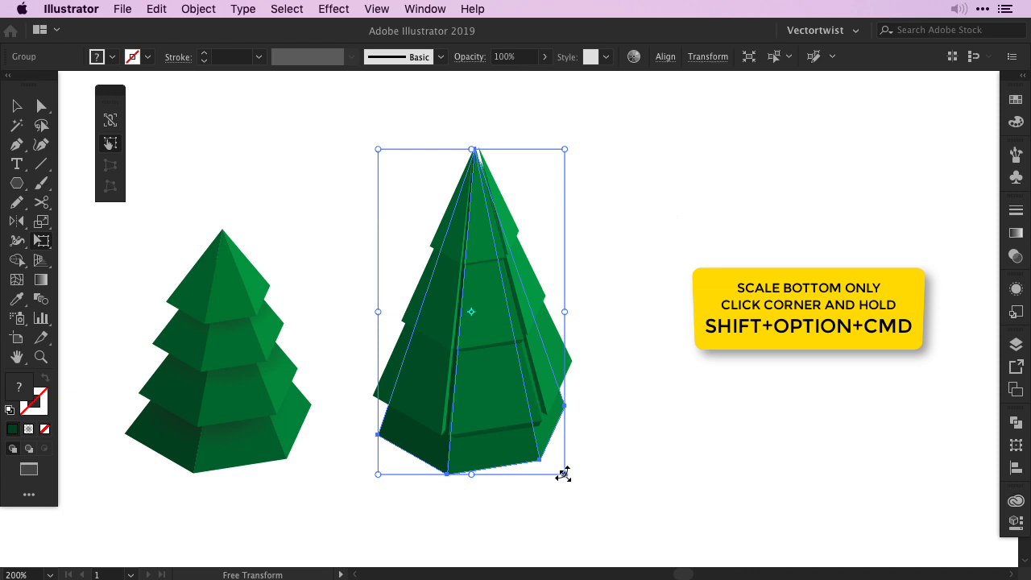
{"action": "left_click_drag", "start_coordinate": [562, 474], "coordinate": [569, 475]}
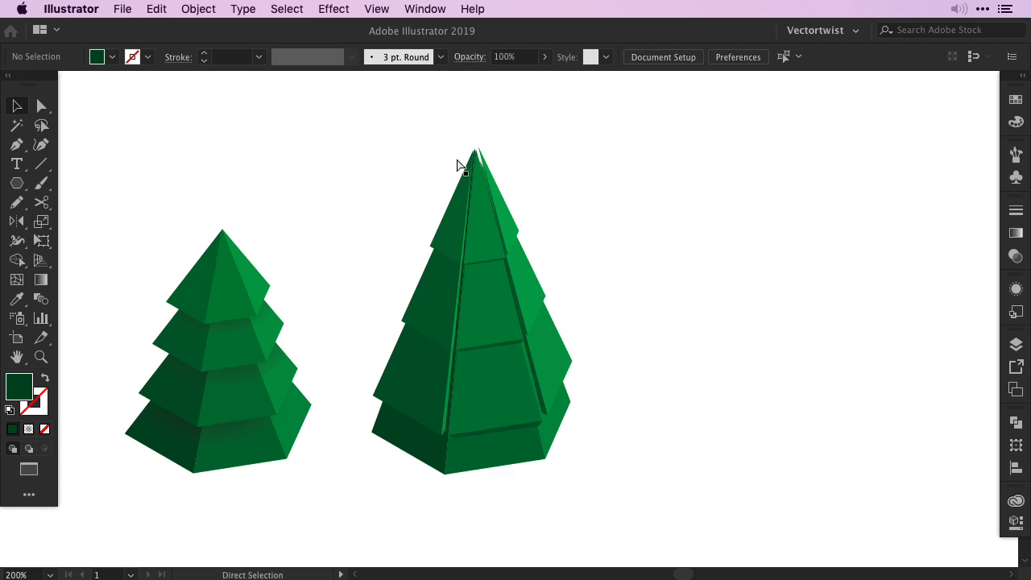
- Select all the apex anchor points at the taller tree's tip and average them on both axes into a single point
{"action": "key", "text": "super+equal"}
{"action": "key", "text": "super+equal"}
{"action": "left_click_drag", "start_coordinate": [712, 166], "coordinate": [731, 412]}
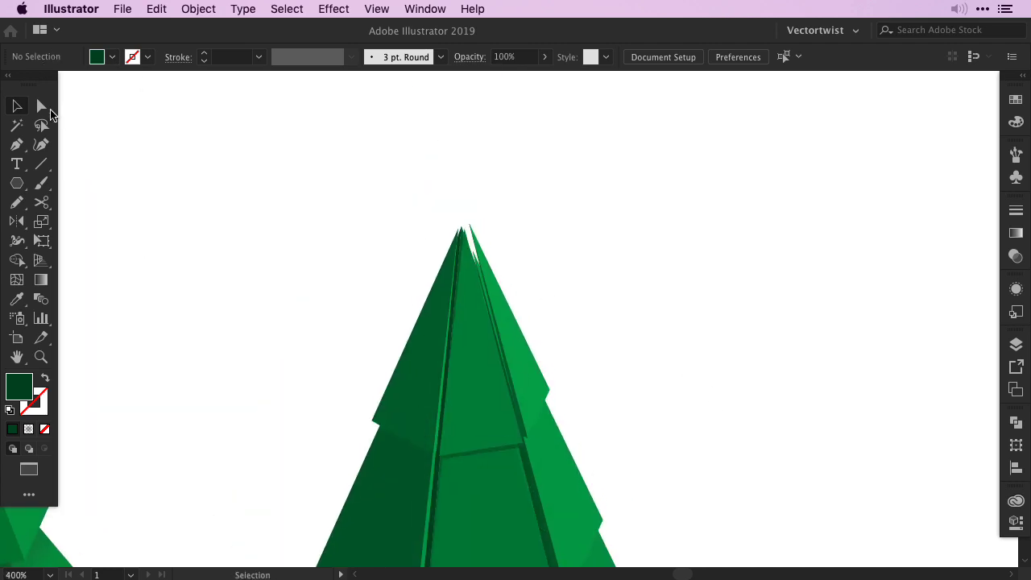
{"action": "left_click", "coordinate": [48, 111]}
{"action": "left_click_drag", "start_coordinate": [398, 188], "coordinate": [524, 291]}
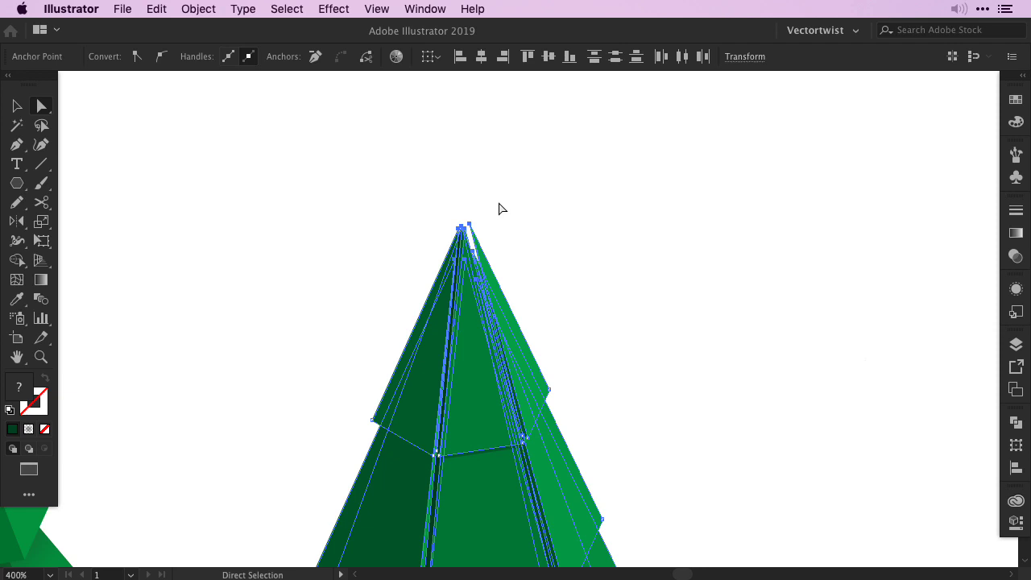
{"action": "left_click", "coordinate": [198, 8]}
{"action": "mouse_move", "coordinate": [230, 368]}
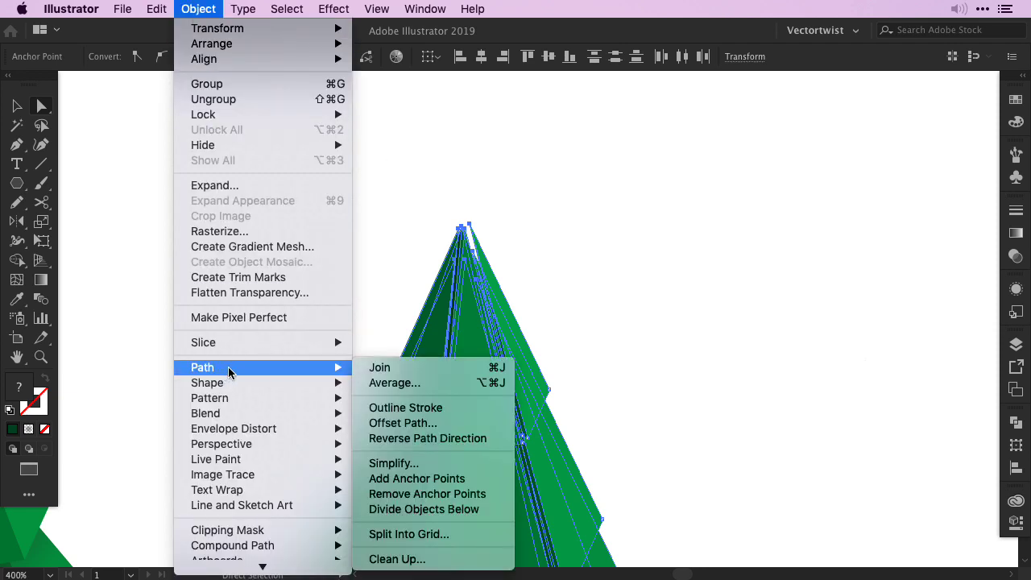
{"action": "left_click", "coordinate": [392, 384]}
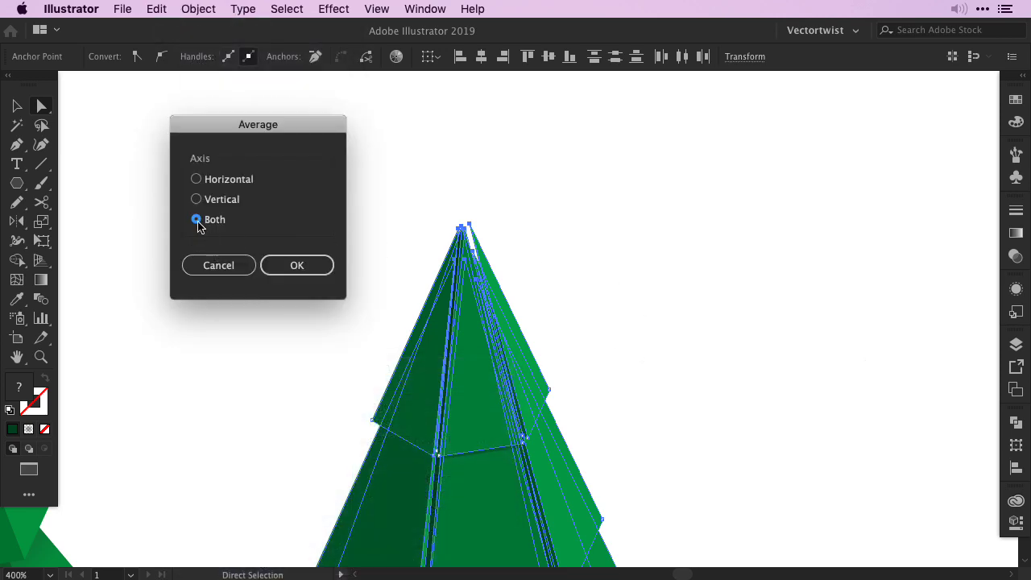
{"action": "left_click", "coordinate": [294, 273]}
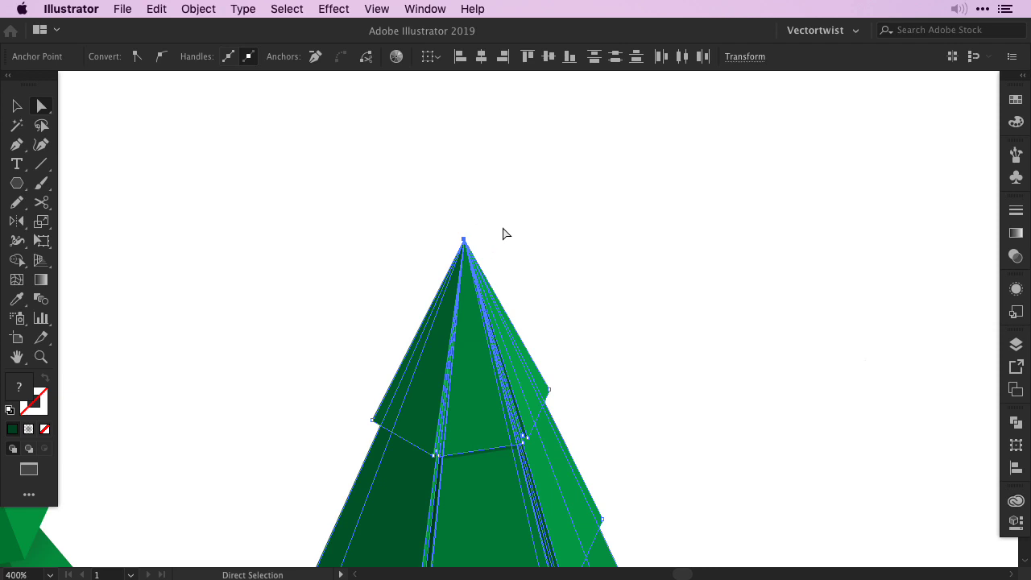
{"action": "left_click", "coordinate": [521, 256]}
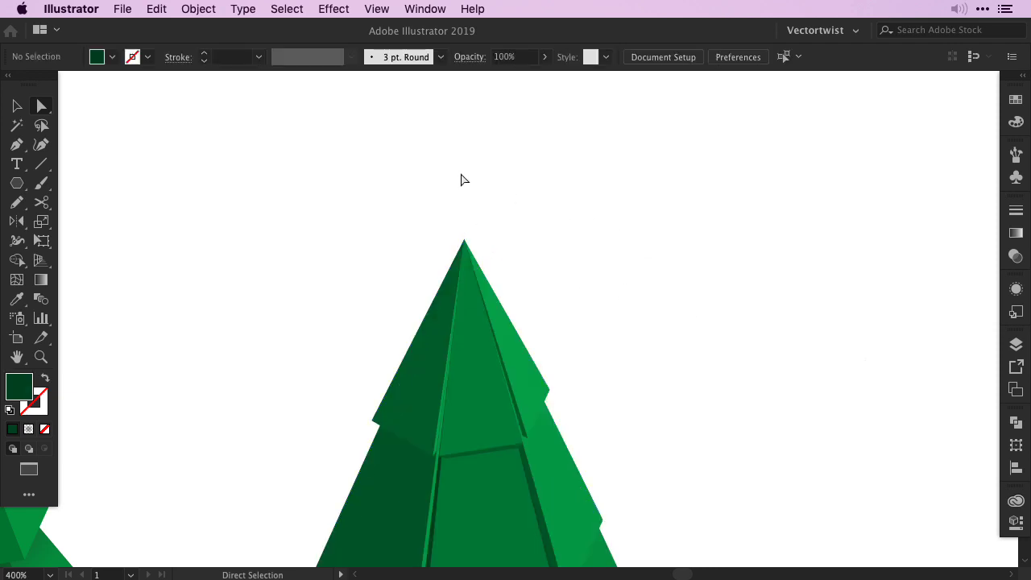
- Draw a closed six-point shadow shape over the taller tree's lowest tier, reusing the gradient fill of the small tree's shadow
{"action": "key", "text": "super+minus"}
{"action": "key", "text": "super+minus"}
{"action": "left_click_drag", "start_coordinate": [663, 409], "coordinate": [657, 314]}
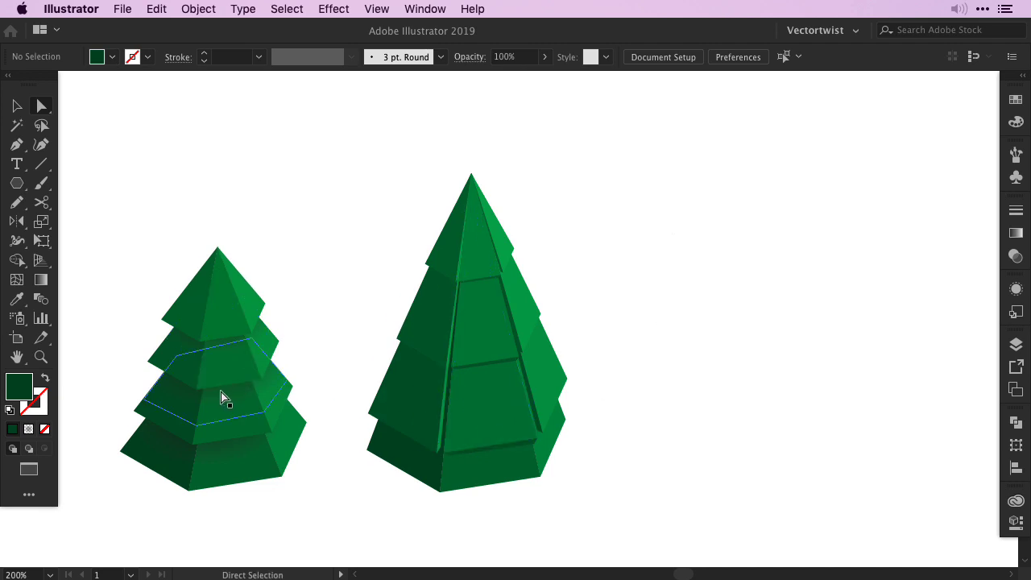
{"action": "left_click", "coordinate": [224, 462]}
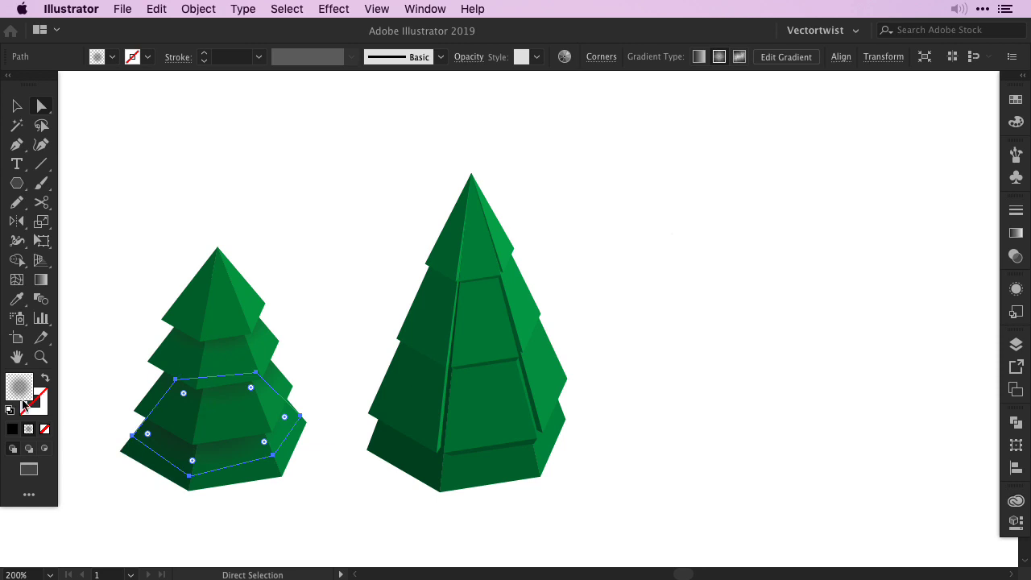
{"action": "left_click", "coordinate": [18, 145]}
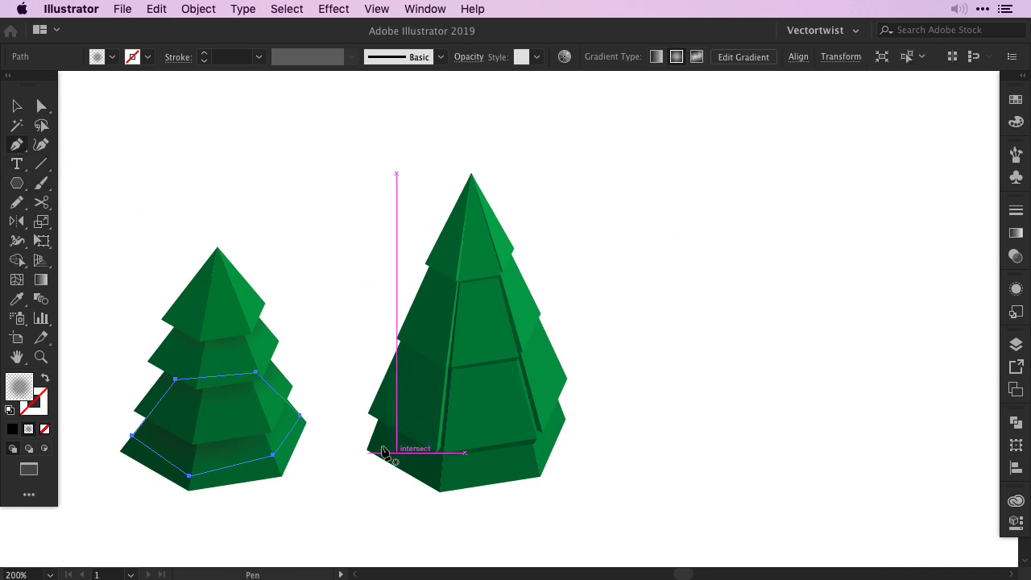
{"action": "left_click", "coordinate": [401, 357]}
{"action": "left_click", "coordinate": [371, 439]}
{"action": "left_click", "coordinate": [441, 476]}
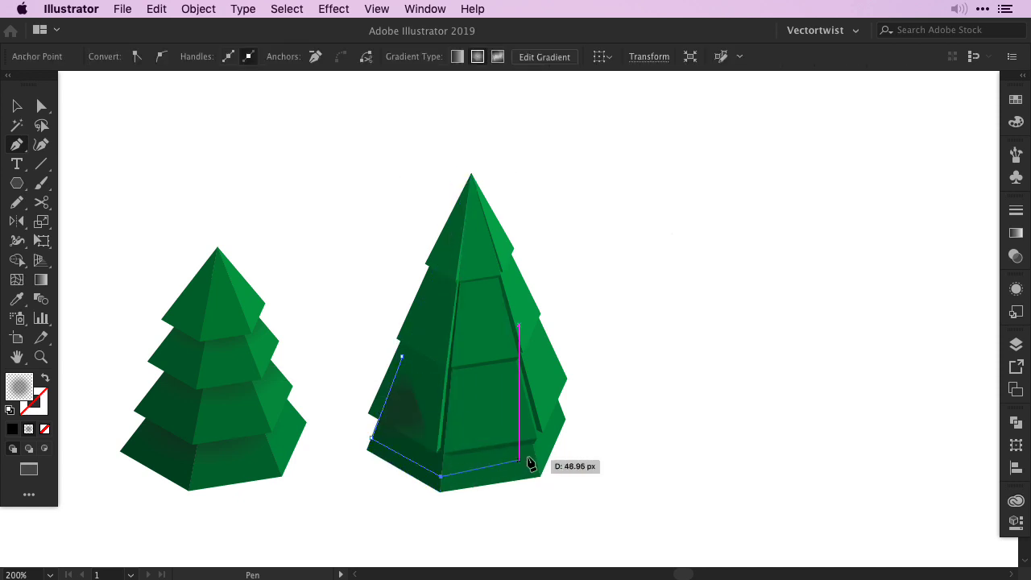
{"action": "left_click", "coordinate": [537, 456]}
{"action": "left_click", "coordinate": [560, 406]}
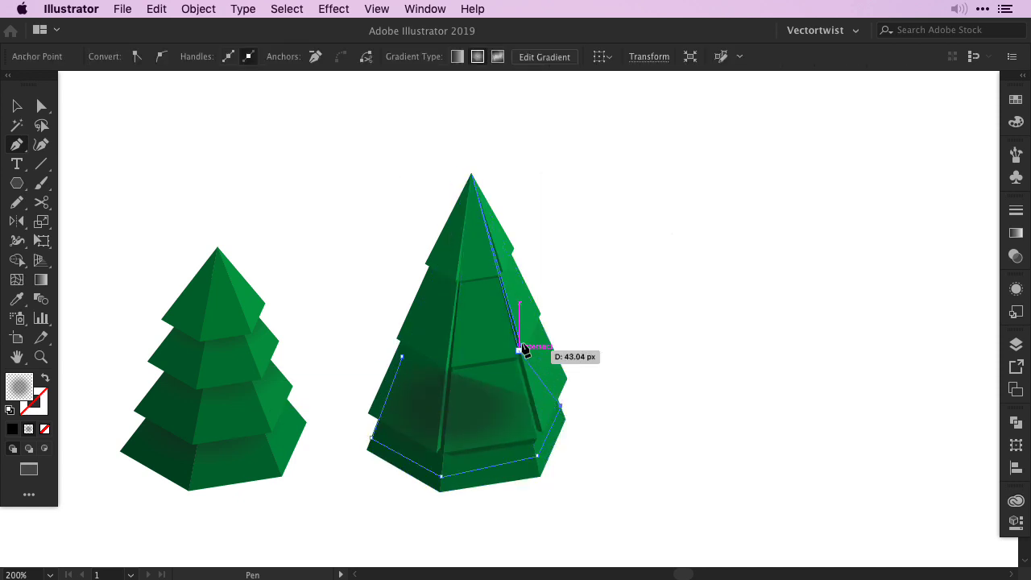
{"action": "left_click", "coordinate": [522, 339]}
{"action": "left_click", "coordinate": [402, 358]}
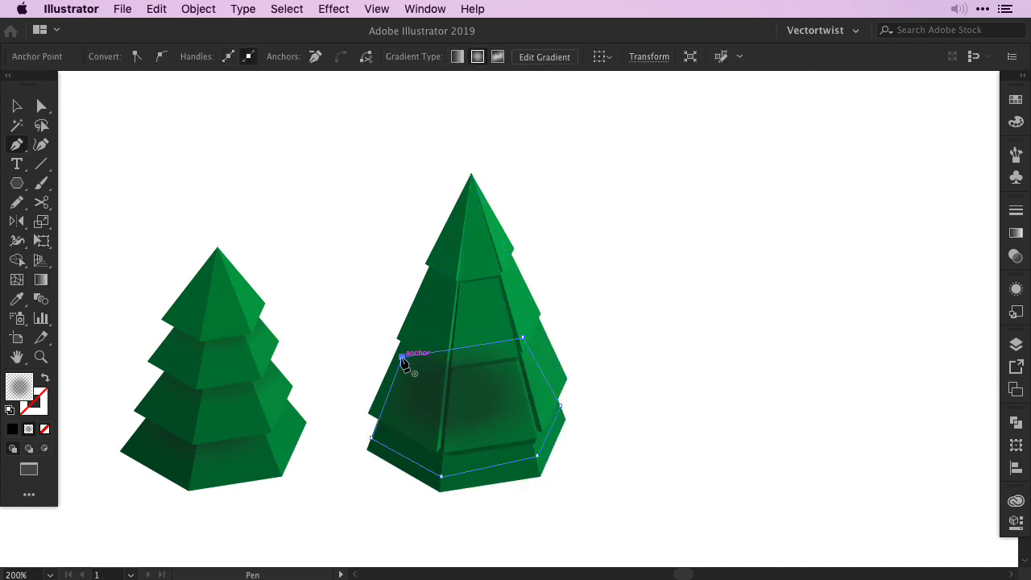
- Widen and reposition the shadow's radial gradient, and send the shape backward between the solid base and the lowest separated tier
{"action": "key", "text": "g"}
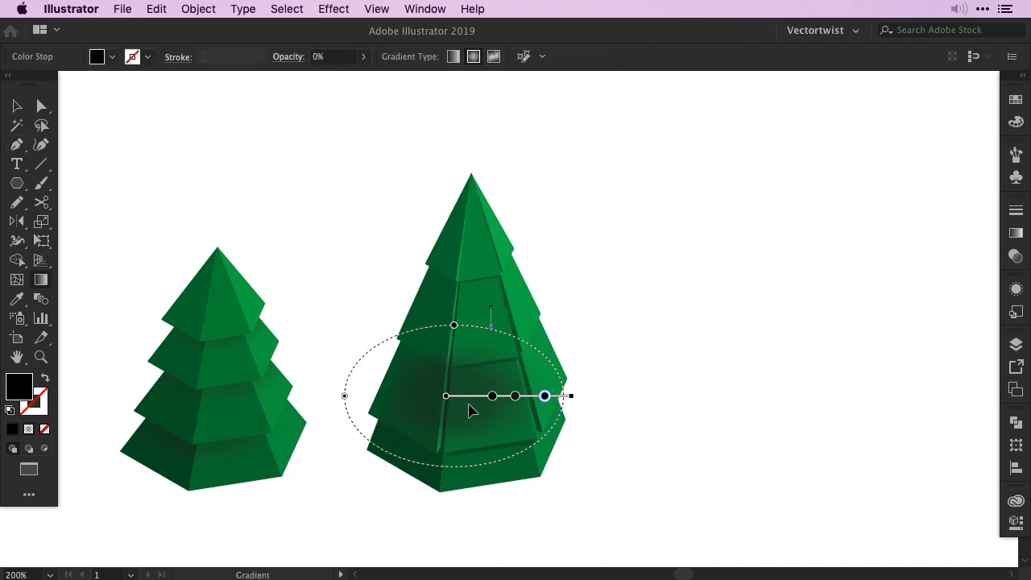
{"action": "left_click_drag", "start_coordinate": [473, 396], "coordinate": [473, 413]}
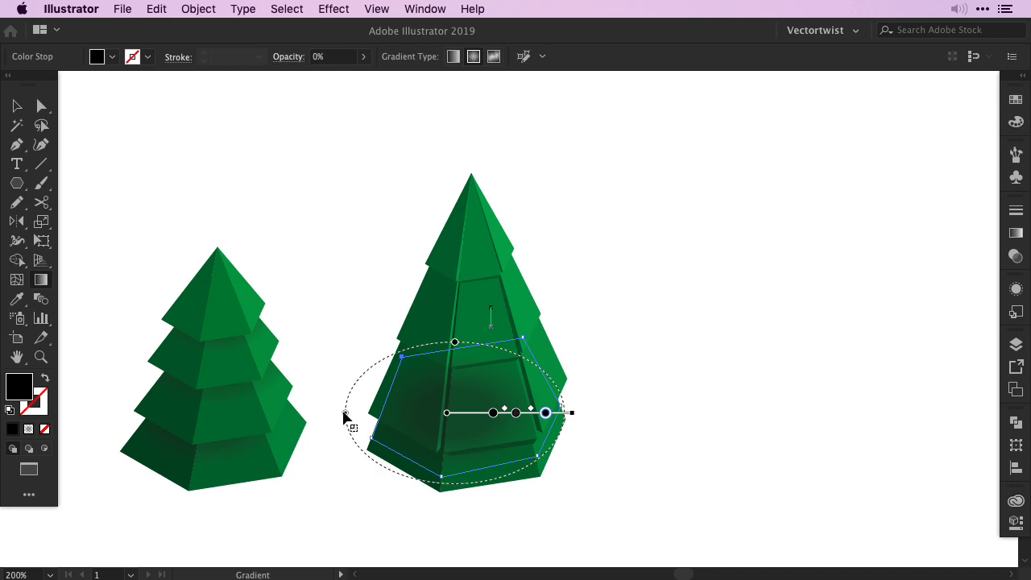
{"action": "left_click_drag", "start_coordinate": [345, 413], "coordinate": [330, 412]}
{"action": "mouse_move", "coordinate": [458, 332]}
{"action": "left_mouse_down"}
{"action": "mouse_move", "coordinate": [443, 330]}
{"action": "mouse_move", "coordinate": [459, 334]}
{"action": "left_mouse_up"}
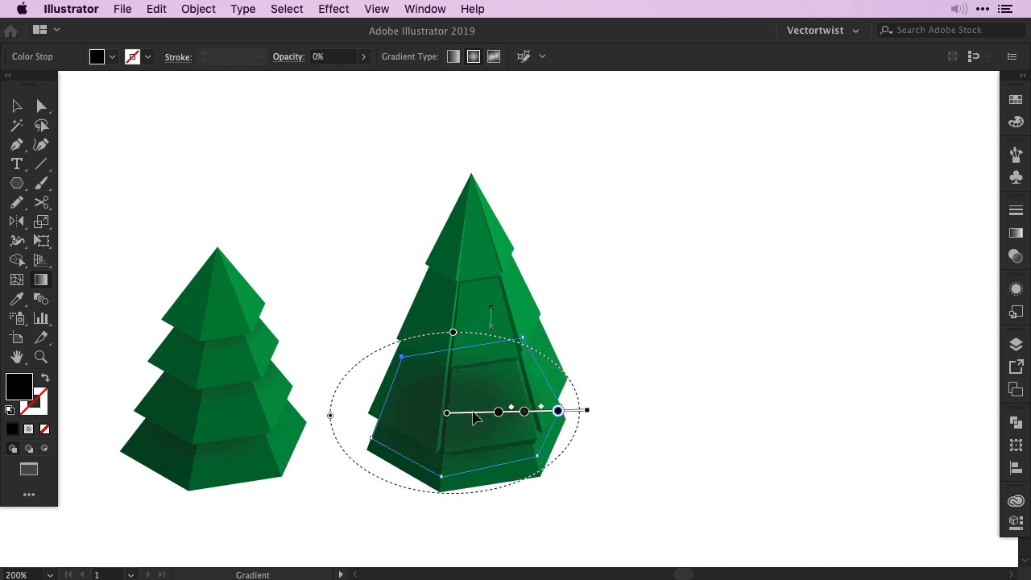
{"action": "left_click_drag", "start_coordinate": [474, 420], "coordinate": [485, 399]}
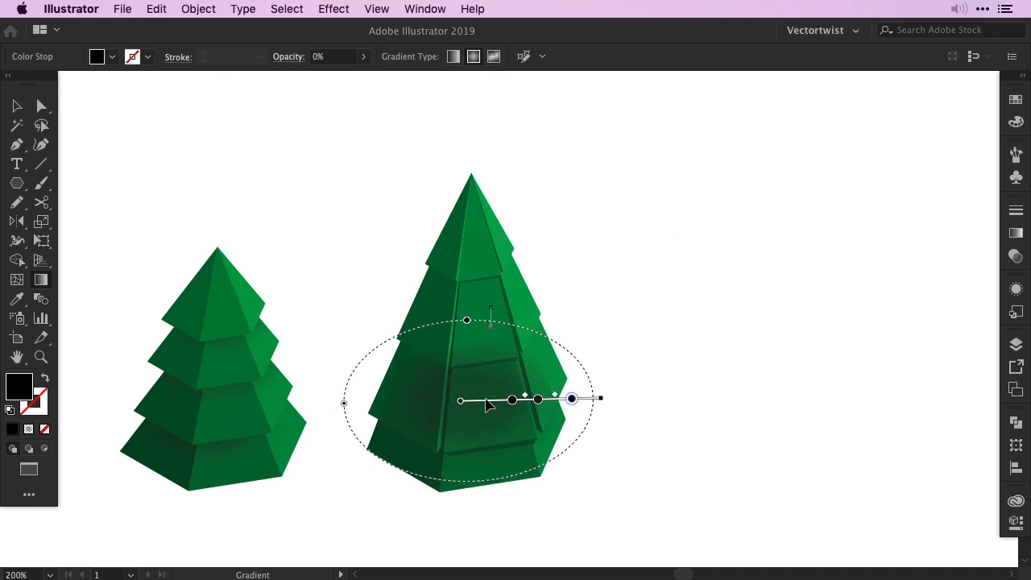
{"action": "key", "text": "v"}
{"action": "key", "text": "ctrl+bracketleft"}
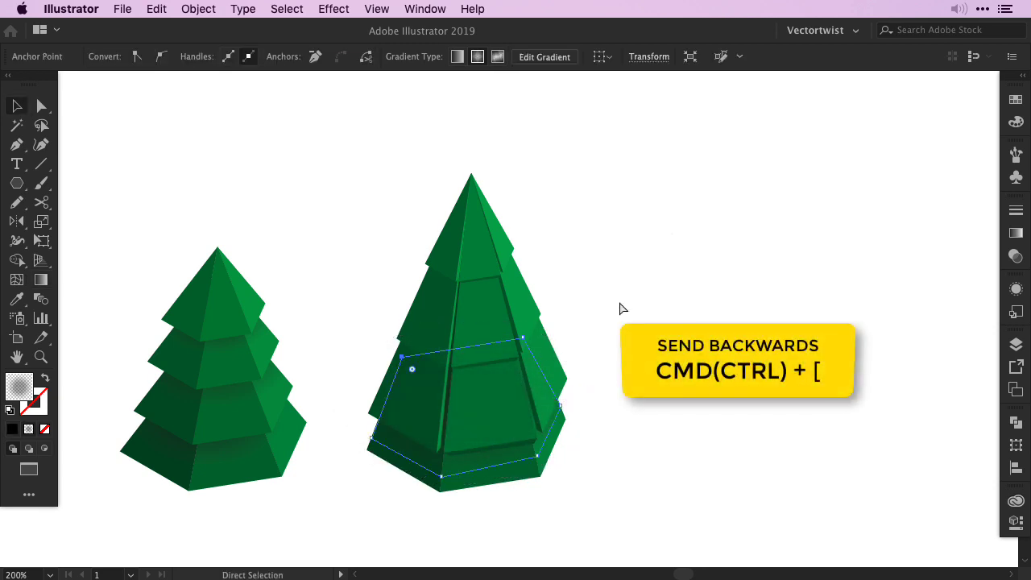
{"action": "left_click", "coordinate": [502, 483], "text": "shift"}
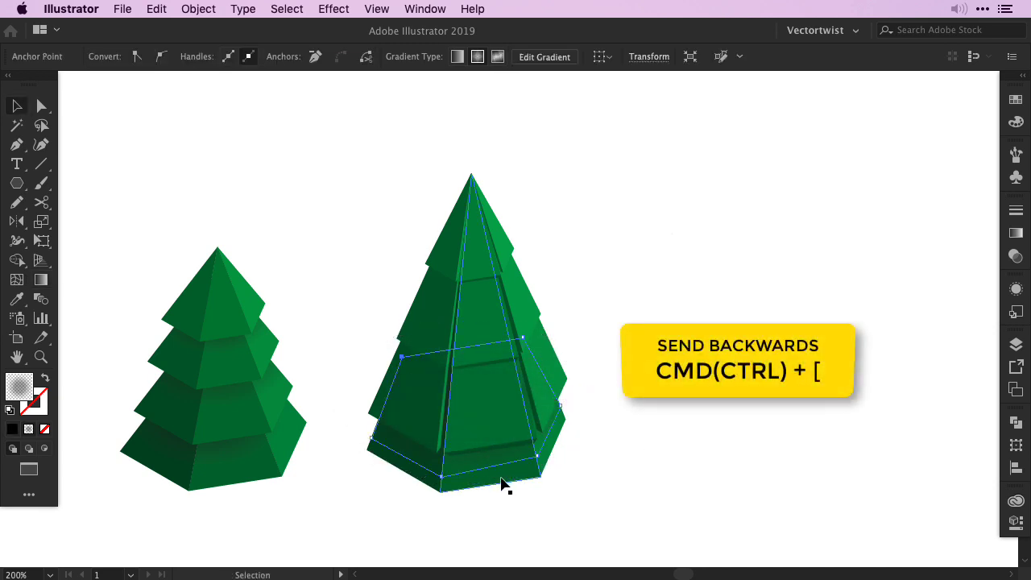
{"action": "left_click", "coordinate": [625, 432]}
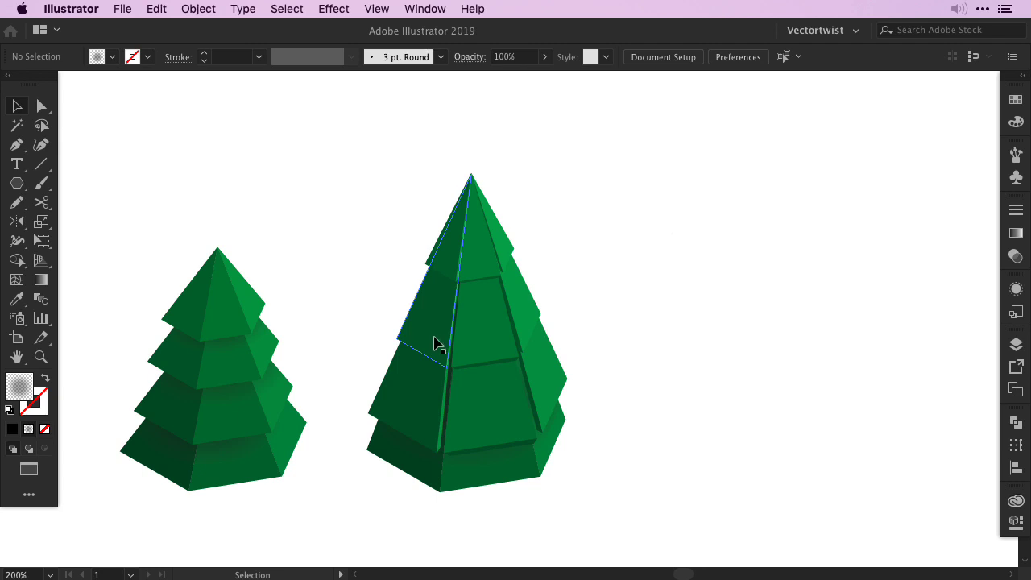
- Draw a six-point gradient shadow shape across the taller tree beneath the intermediate tier, following the outer edges of the tree
{"action": "key", "text": "p"}
{"action": "left_click", "coordinate": [418, 303]}
{"action": "left_click", "coordinate": [381, 387]}
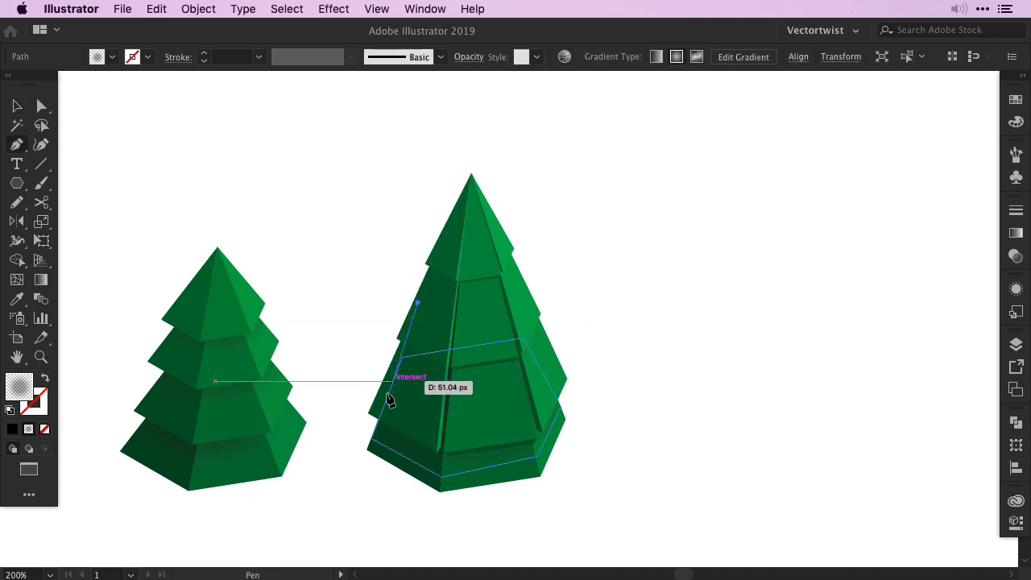
{"action": "left_click", "coordinate": [447, 419]}
{"action": "left_click", "coordinate": [529, 405]}
{"action": "left_click", "coordinate": [558, 360]}
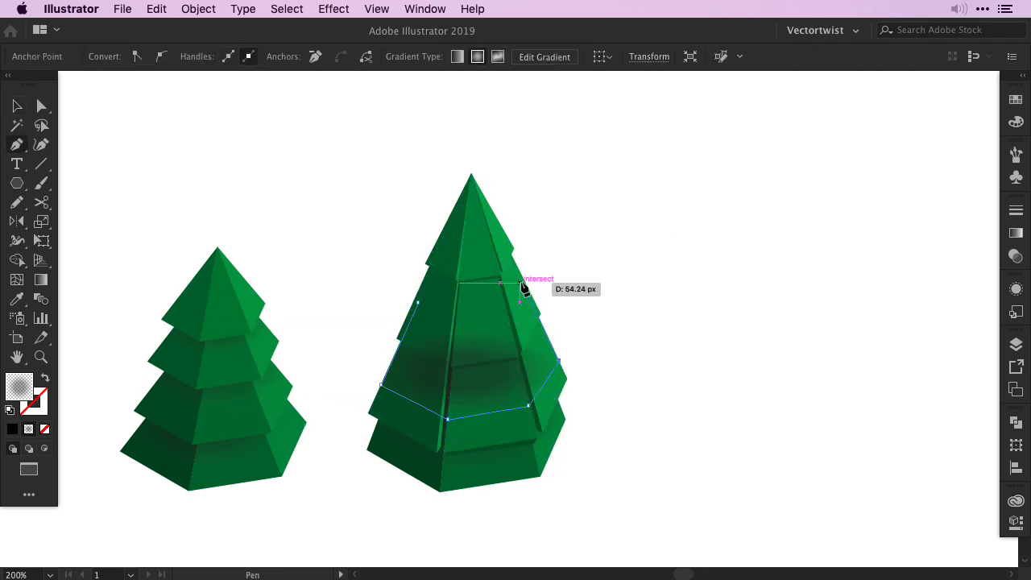
{"action": "left_click", "coordinate": [522, 282]}
- Shift the second shadow's gradient slightly upward and place the shape behind the intermediate tier
{"action": "key", "text": "g"}
{"action": "left_click_drag", "start_coordinate": [493, 361], "coordinate": [493, 343]}
{"action": "key", "text": "v"}
{"action": "left_click", "coordinate": [559, 265]}
- Draw a closed six-point gradient shadow shape across the taller tree beneath its top tier
{"action": "key", "text": "p"}
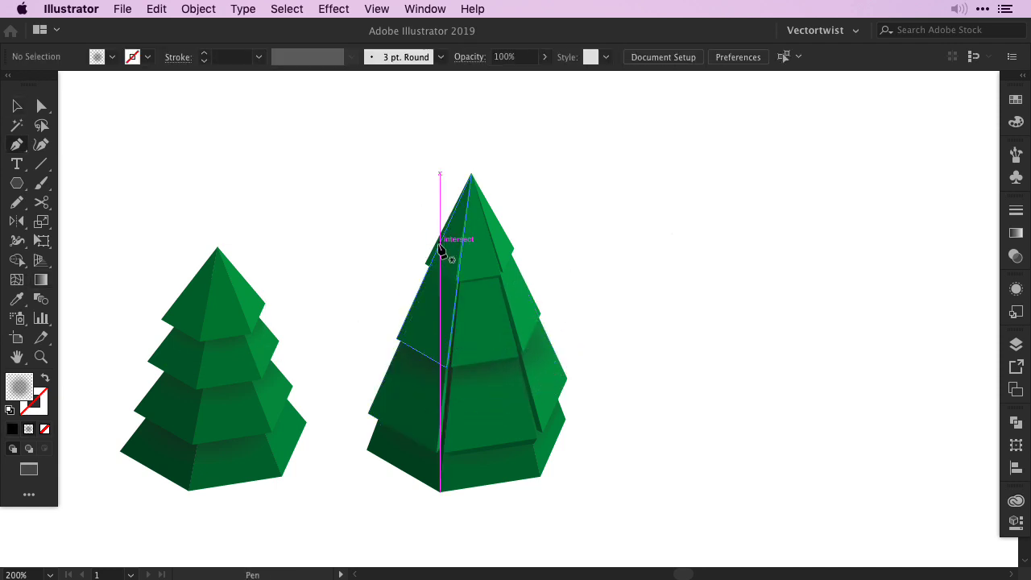
{"action": "left_click", "coordinate": [440, 243]}
{"action": "left_click", "coordinate": [407, 315]}
{"action": "left_click", "coordinate": [455, 341]}
{"action": "left_click", "coordinate": [514, 330]}
{"action": "left_click", "coordinate": [535, 303]}
{"action": "left_click", "coordinate": [503, 241]}
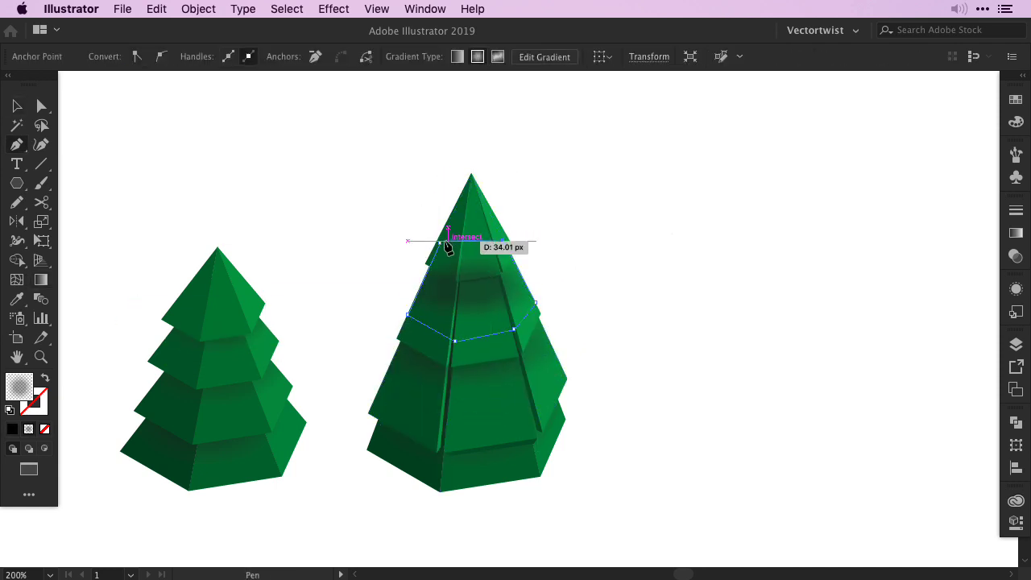
{"action": "left_click", "coordinate": [440, 243]}
- Shift the third shadow's gradient slightly upward and send the shape backward behind the top tier
{"action": "key", "text": "g"}
{"action": "left_click_drag", "start_coordinate": [488, 287], "coordinate": [489, 269]}
{"action": "key", "text": "v"}
{"action": "key", "text": "super+["}
{"action": "key", "text": "g"}
{"action": "key", "text": "v"}
{"action": "left_click", "coordinate": [658, 336]}
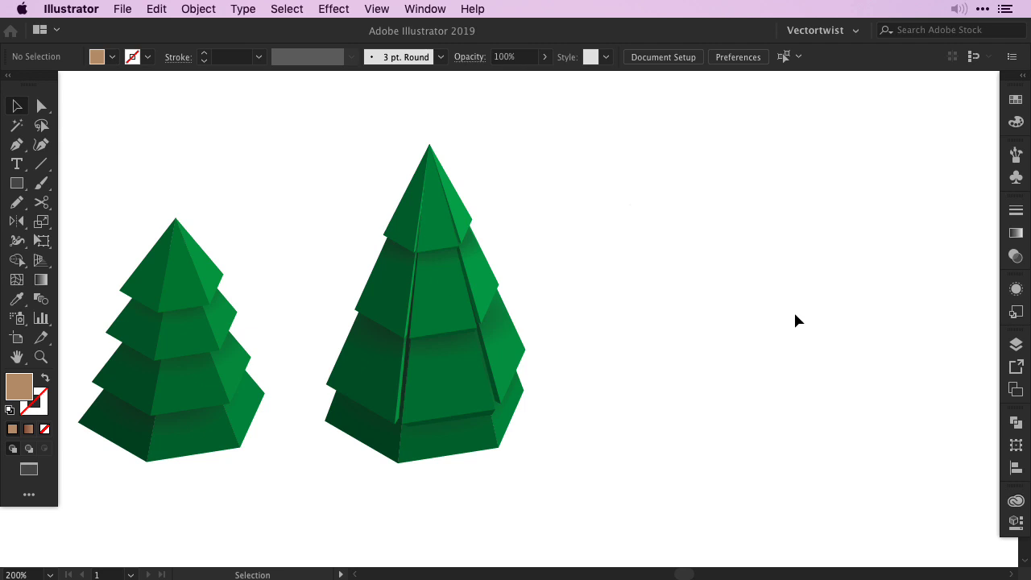
- Draw a small brown circle without a stroke in the empty area beside the taller tree using the Ellipse tool
{"action": "key", "text": "l"}
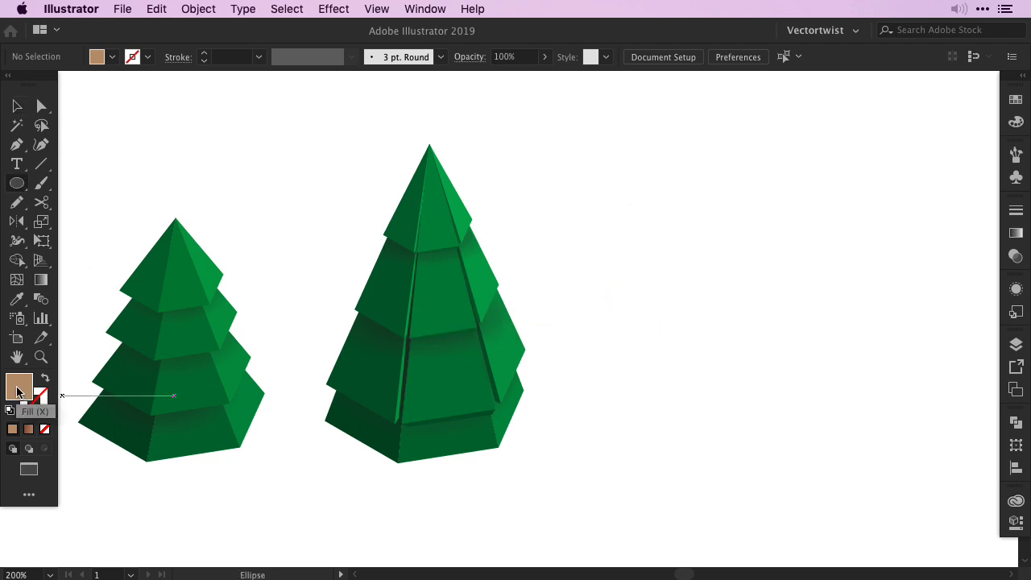
{"action": "left_click_drag", "start_coordinate": [603, 254], "coordinate": [624, 274]}
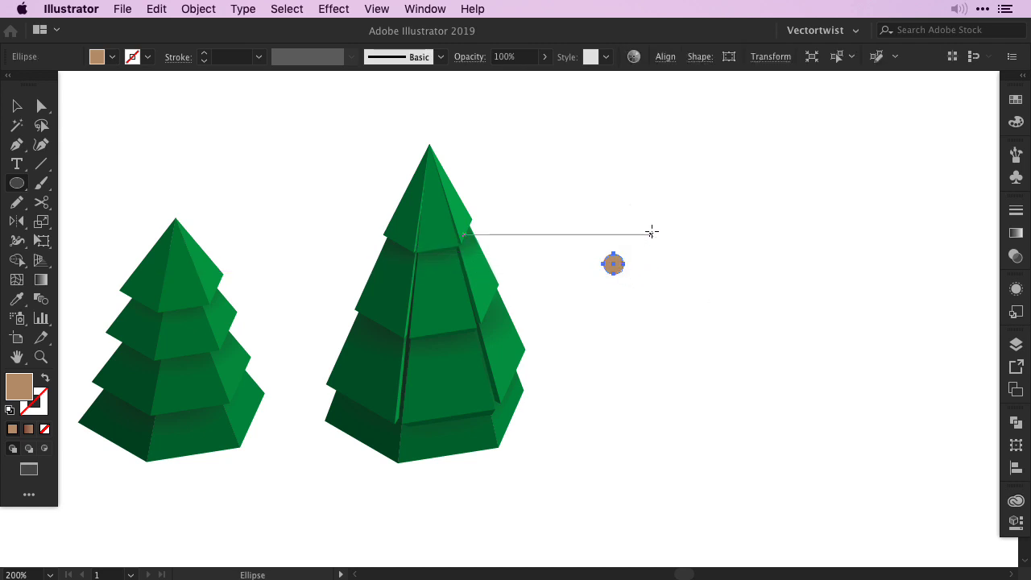
- Apply a 3D Extrude & Bevel effect to the brown circle with Isometric Top position, 0 pt extrude depth and No Shading
{"action": "key", "text": "v"}
{"action": "left_click", "coordinate": [333, 9]}
{"action": "mouse_move", "coordinate": [357, 108]}
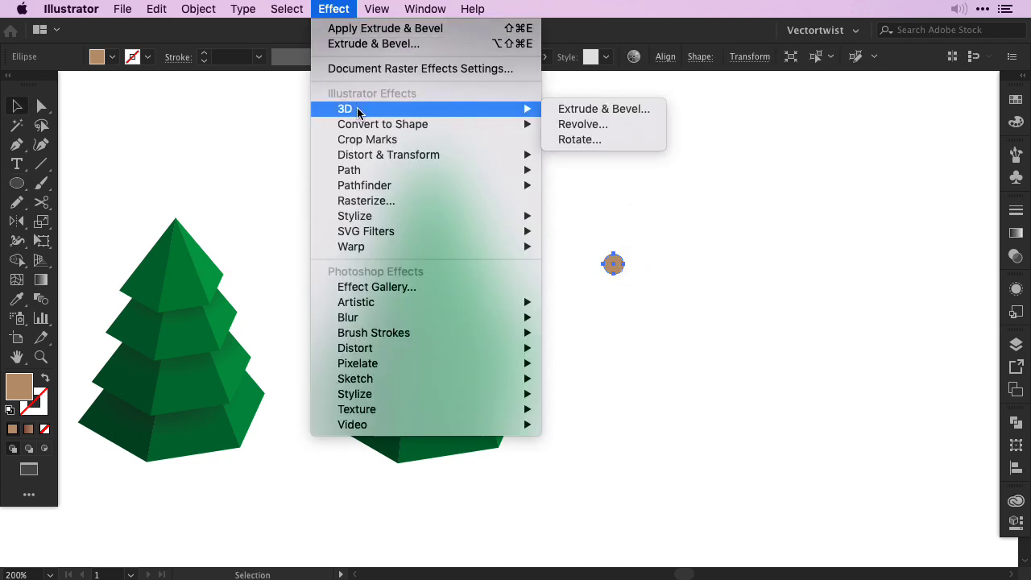
{"action": "left_click", "coordinate": [604, 112]}
{"action": "left_click_drag", "start_coordinate": [409, 37], "coordinate": [318, 33]}
{"action": "left_click", "coordinate": [216, 59]}
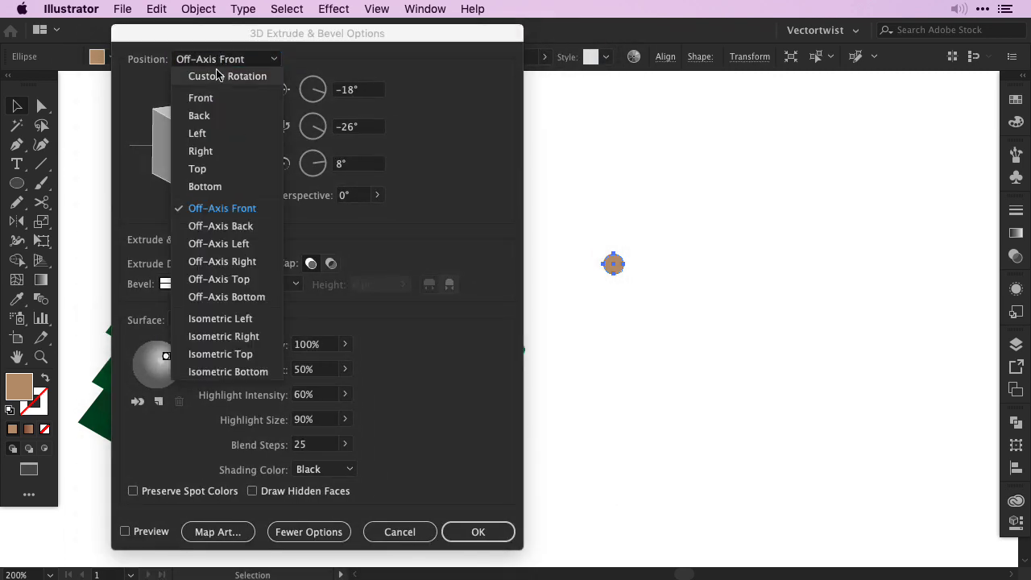
{"action": "left_click", "coordinate": [227, 354]}
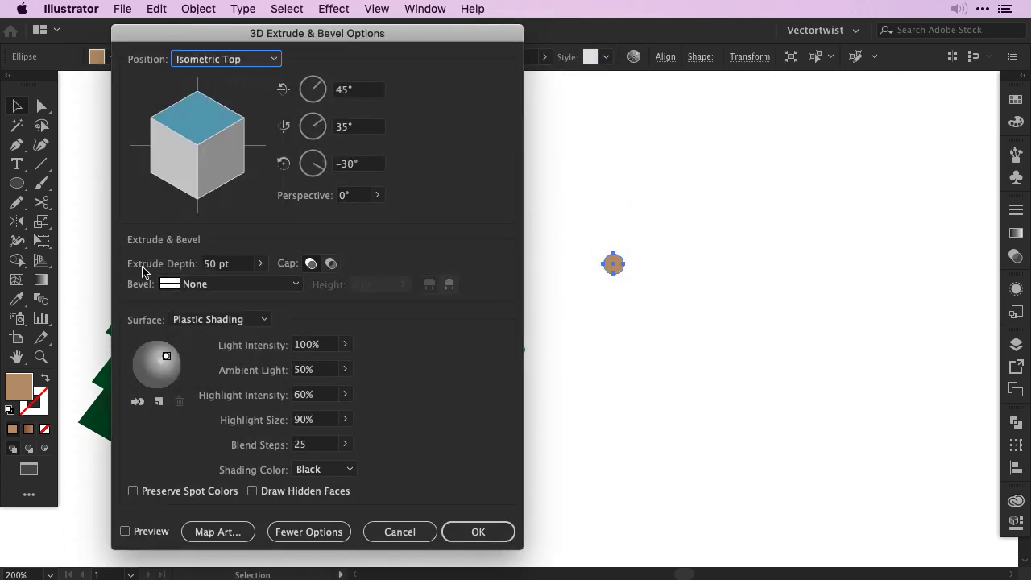
{"action": "double_click", "coordinate": [214, 266]}
{"action": "type", "text": "0"}
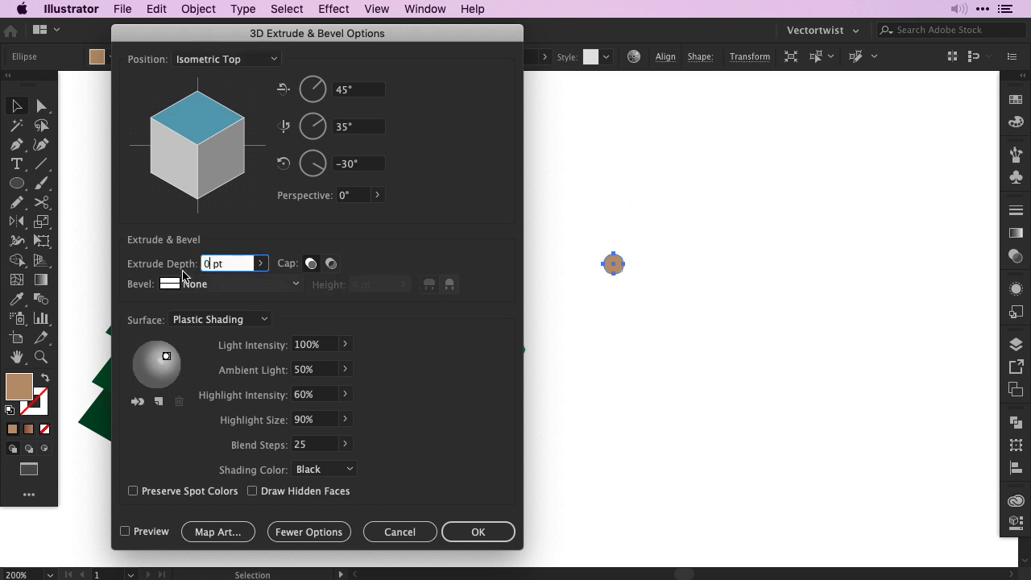
{"action": "left_click", "coordinate": [219, 323]}
{"action": "left_click", "coordinate": [214, 355]}
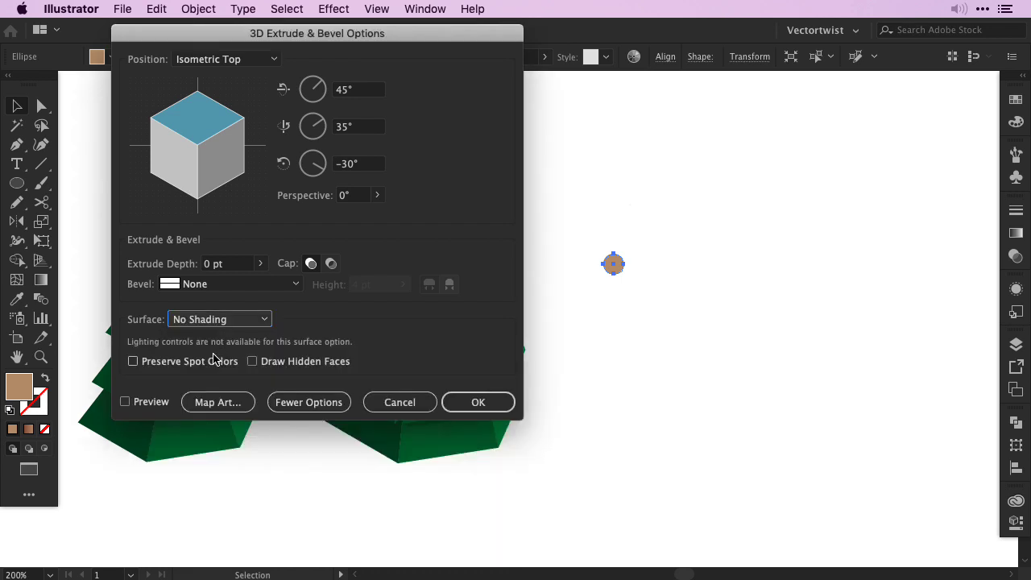
{"action": "left_click", "coordinate": [478, 407]}
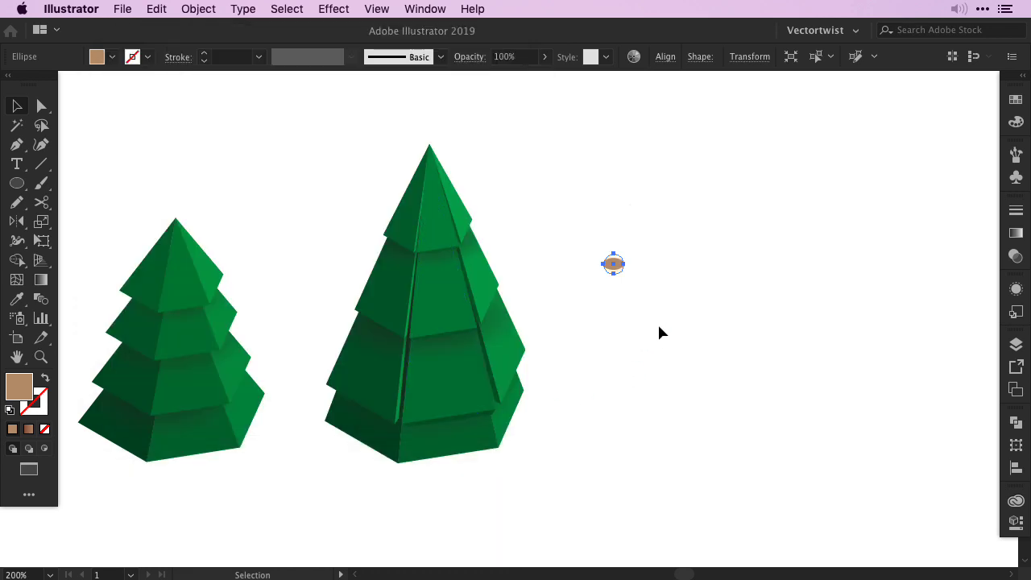
- Expand the flattened brown ellipse's appearance and place a copy straight below it
{"action": "left_click", "coordinate": [198, 9]}
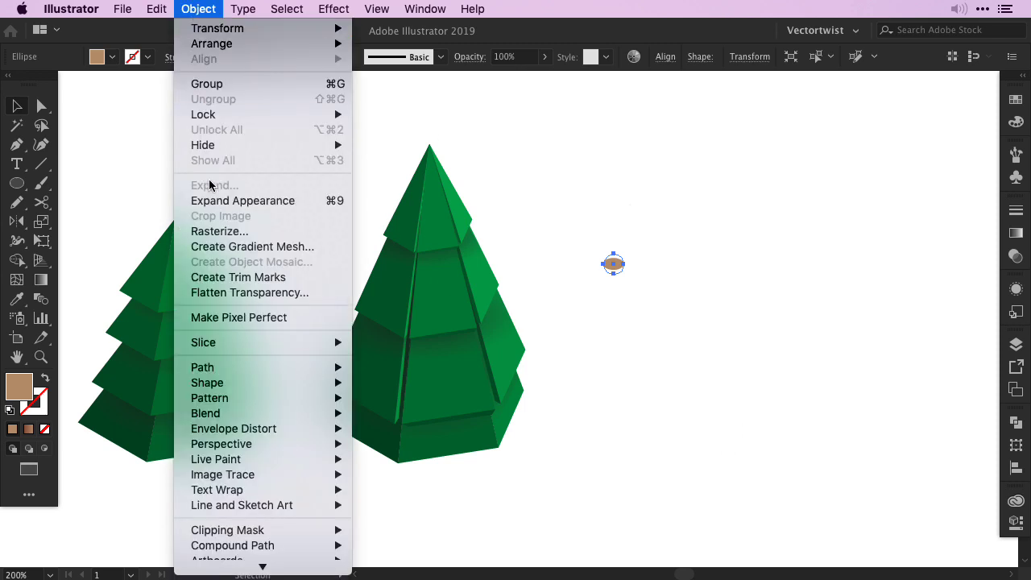
{"action": "left_click", "coordinate": [226, 201]}
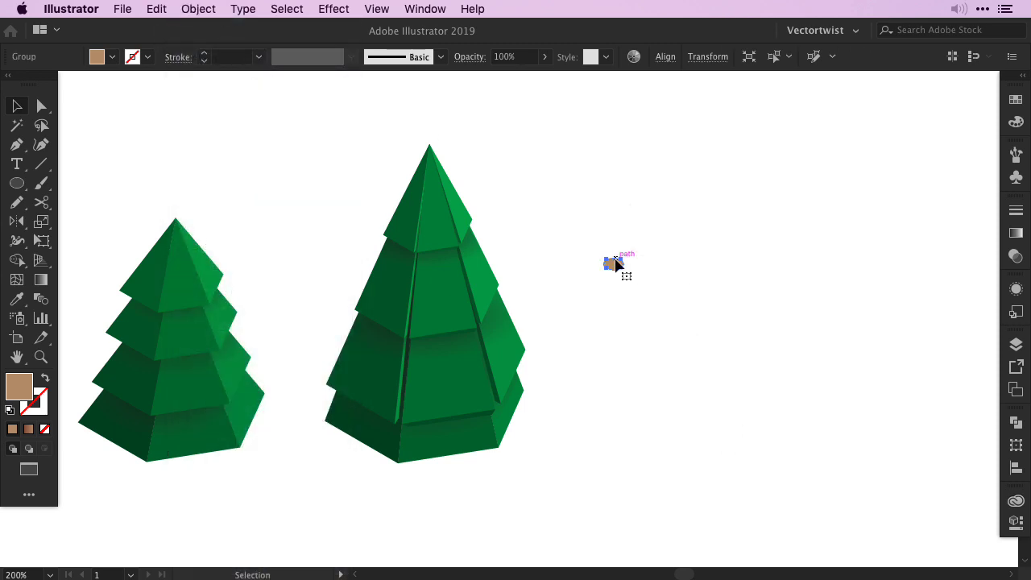
{"action": "left_click_drag", "start_coordinate": [613, 264], "coordinate": [621, 429]}
{"action": "left_click", "coordinate": [658, 393]}
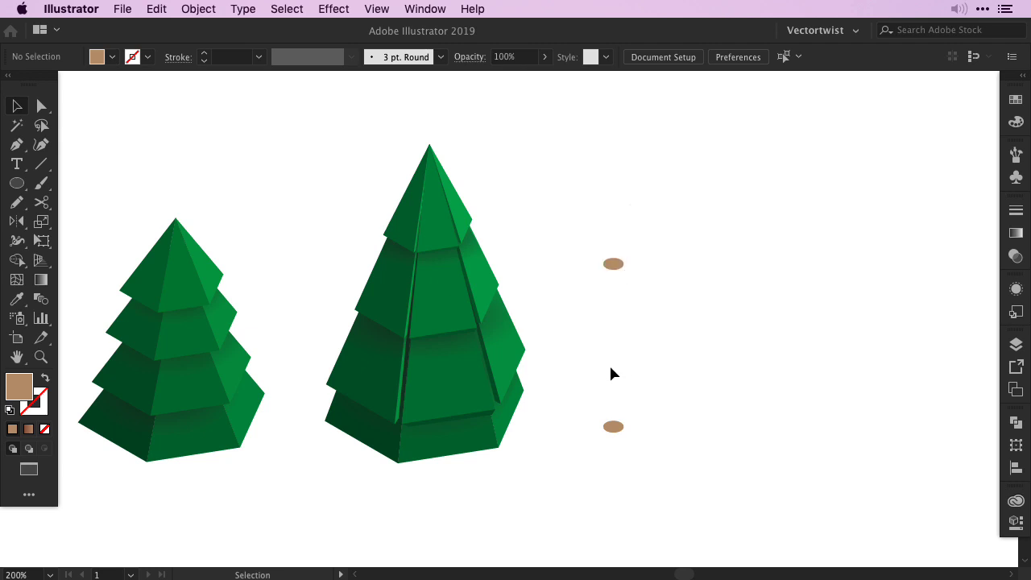
- Draw a closed four-point shape with the brown gradient swatch fill, connecting the side edges of the two ellipses using the Pen tool
{"action": "left_click", "coordinate": [1015, 103]}
{"action": "left_click", "coordinate": [854, 143]}
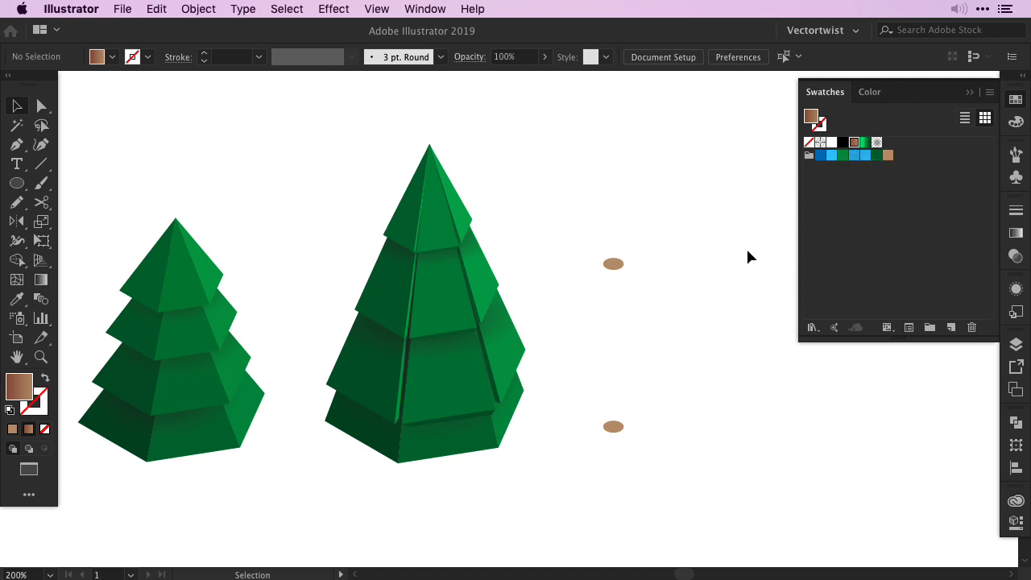
{"action": "left_click", "coordinate": [16, 144]}
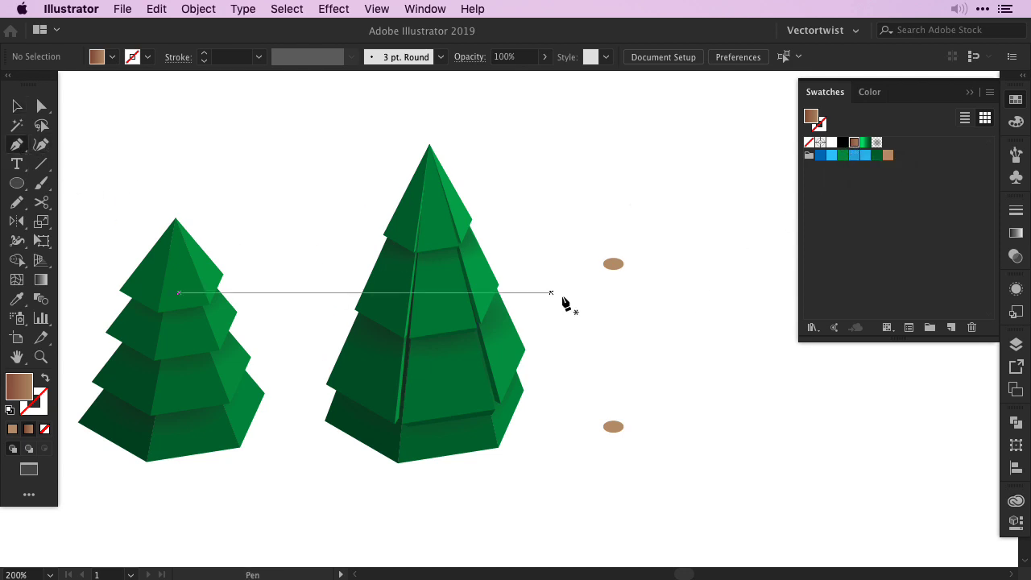
{"action": "key", "text": "super+plus"}
{"action": "key", "text": "super+plus"}
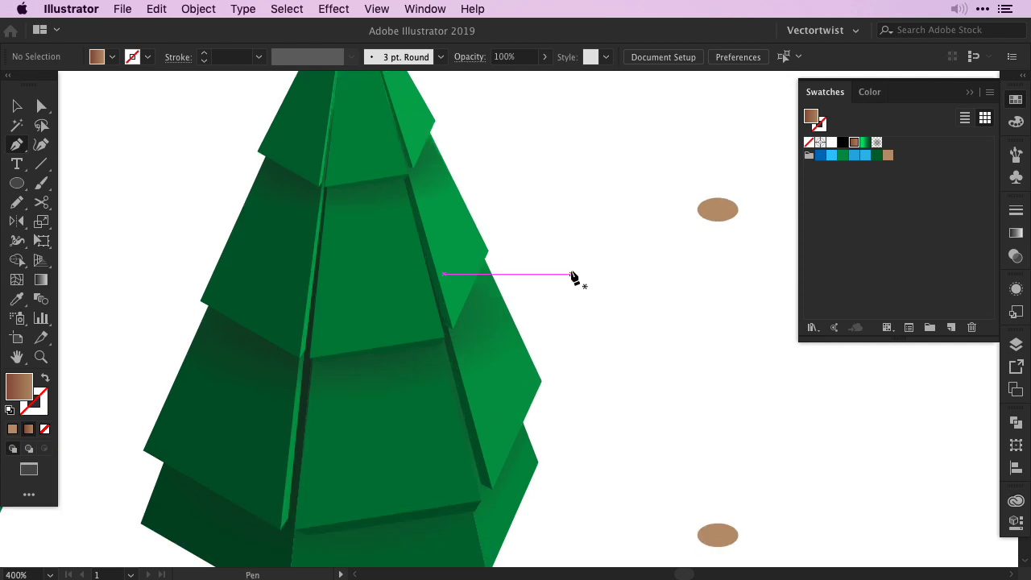
{"action": "left_click_drag", "start_coordinate": [700, 377], "coordinate": [494, 322]}
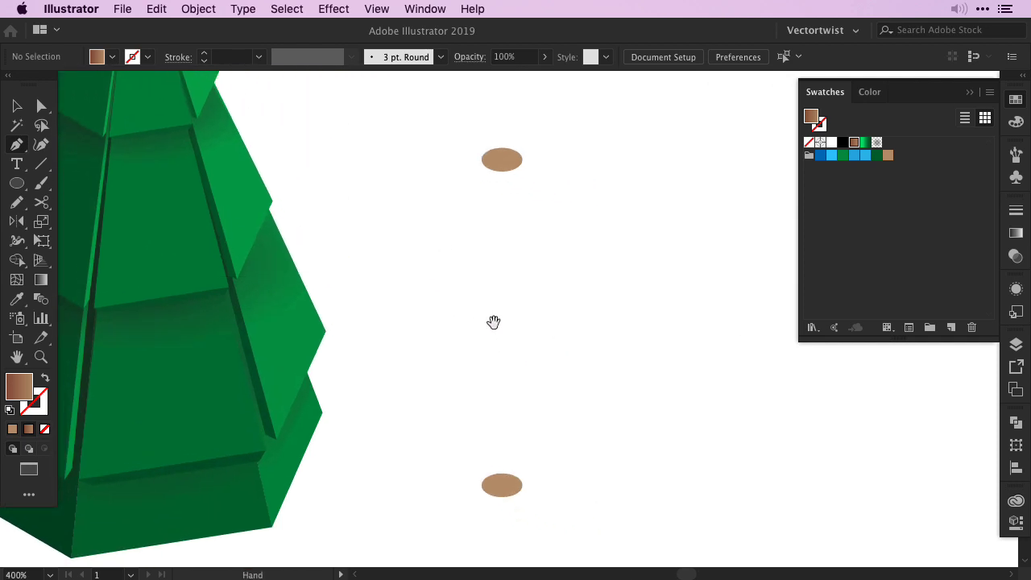
{"action": "left_click", "coordinate": [481, 160]}
{"action": "left_click", "coordinate": [481, 485]}
{"action": "left_click", "coordinate": [522, 484]}
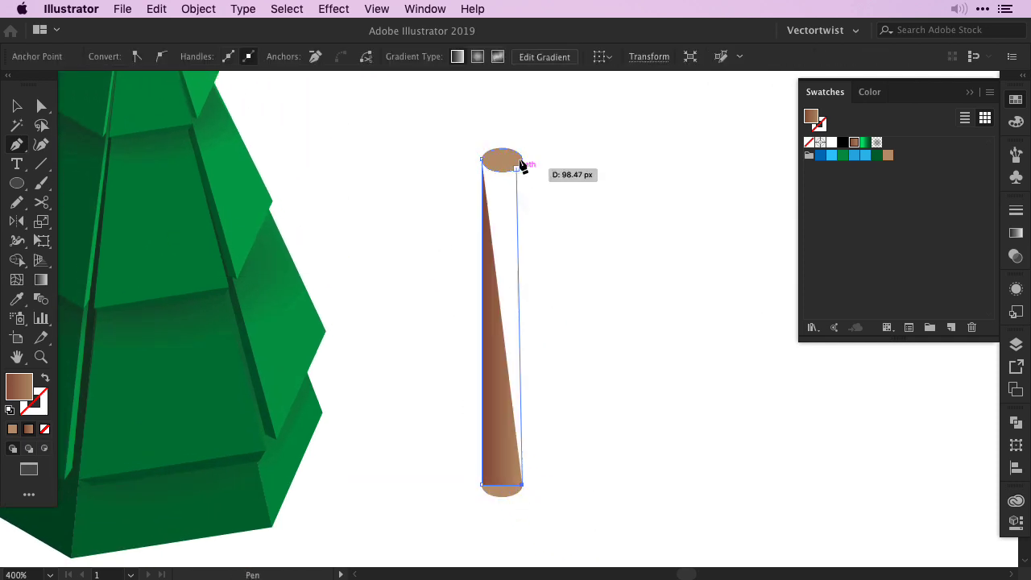
{"action": "left_click", "coordinate": [522, 159]}
{"action": "left_click", "coordinate": [482, 160]}
- Bring the upper ellipse in front of the gradient trunk body
{"action": "key", "text": "v"}
{"action": "key", "text": "super+shift+a"}
{"action": "left_click", "coordinate": [499, 159]}
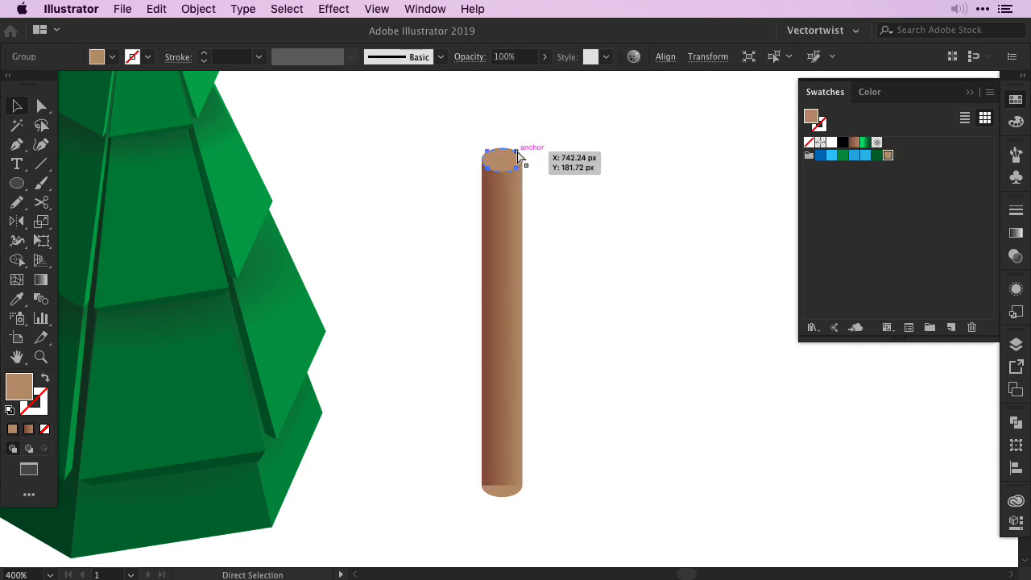
{"action": "key", "text": "super+shift+a"}
- Fill the lower ellipse with the trunk body's brown gradient using the Eyedropper
{"action": "left_click", "coordinate": [502, 497]}
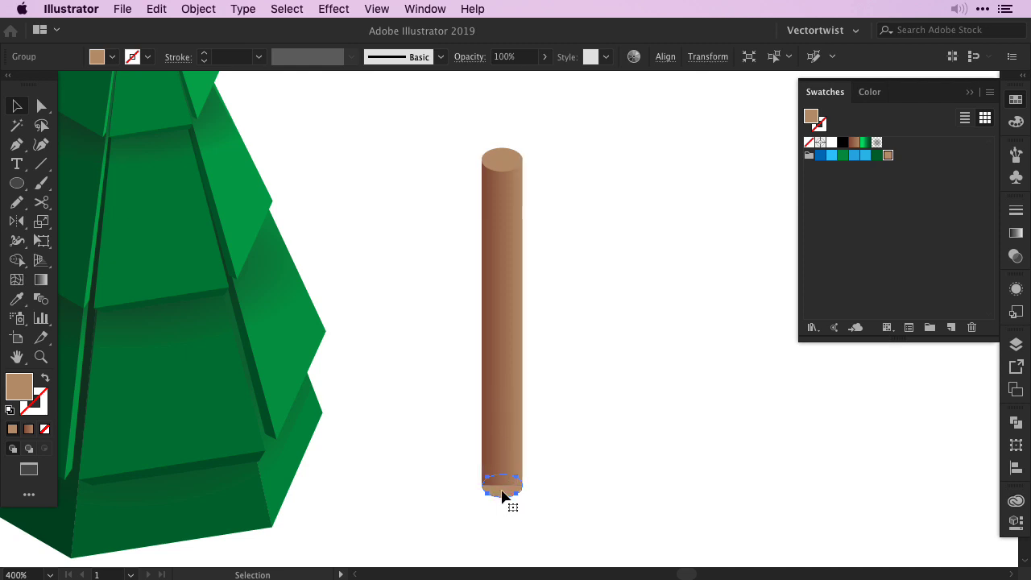
{"action": "key", "text": "i"}
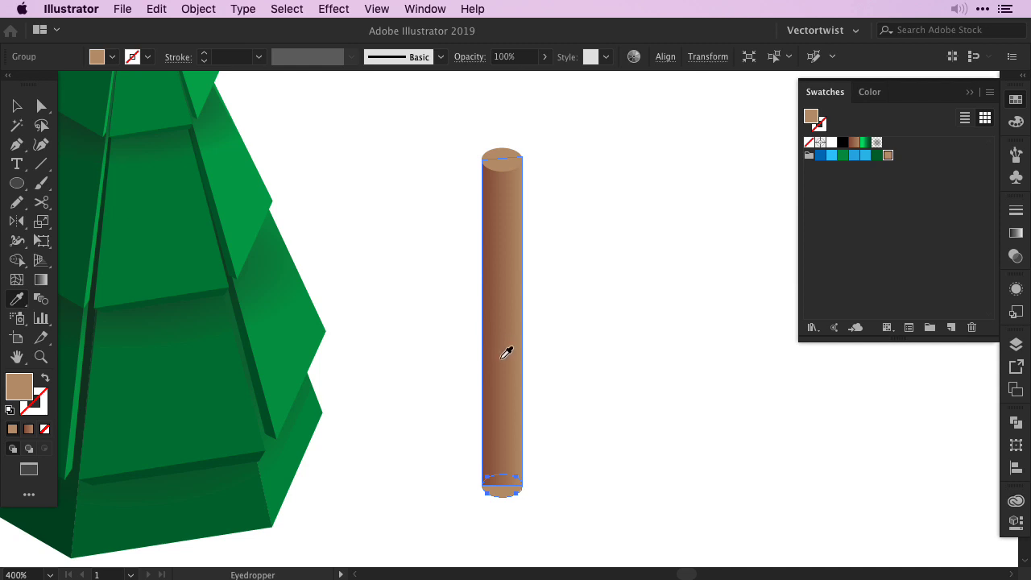
{"action": "left_click", "coordinate": [501, 353]}
{"action": "key", "text": "v"}
{"action": "left_click", "coordinate": [567, 492]}
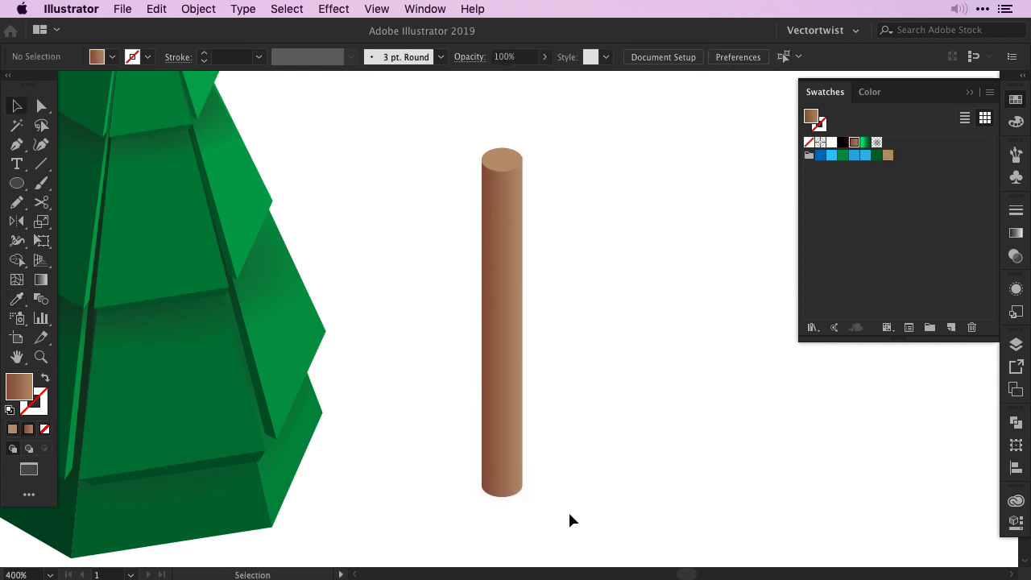
- Unite the trunk body and the lower ellipse into one shape with Pathfinder
{"action": "left_click_drag", "start_coordinate": [567, 513], "coordinate": [437, 385]}
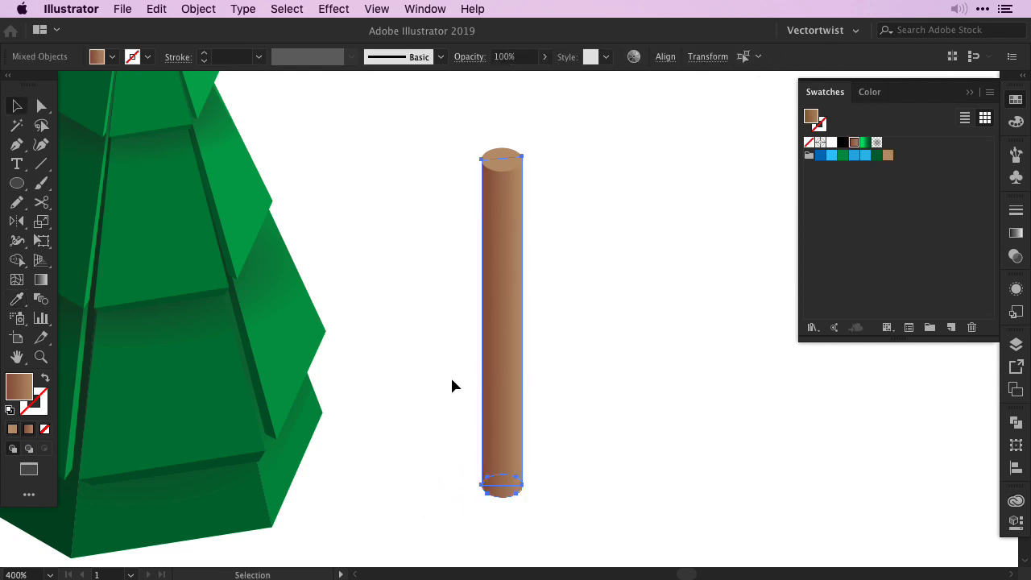
{"action": "left_click", "coordinate": [1015, 424]}
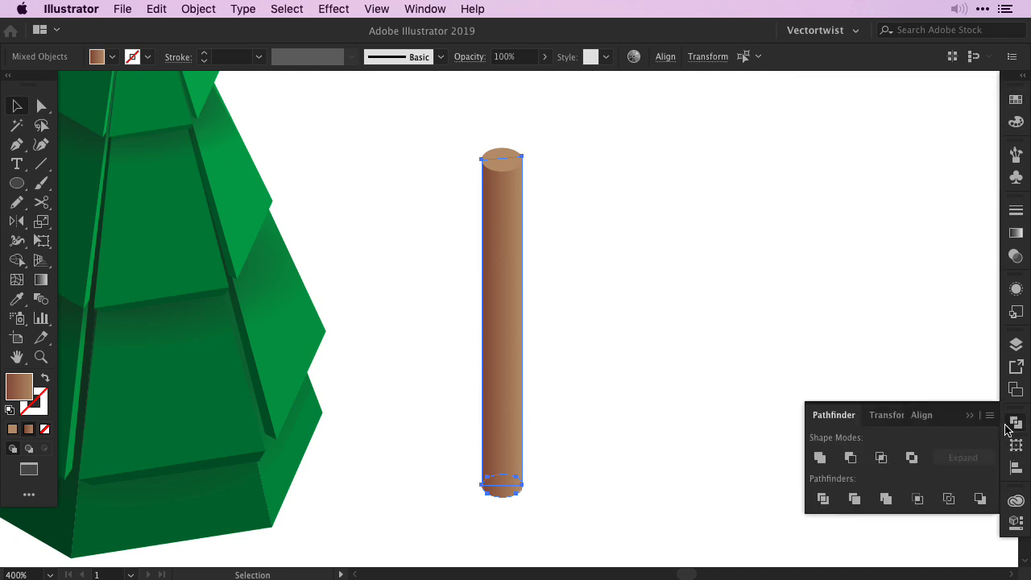
{"action": "left_click", "coordinate": [819, 458]}
- Group the trunk body with its top ellipse and place a copy of the group to its right
{"action": "left_click_drag", "start_coordinate": [440, 124], "coordinate": [557, 511]}
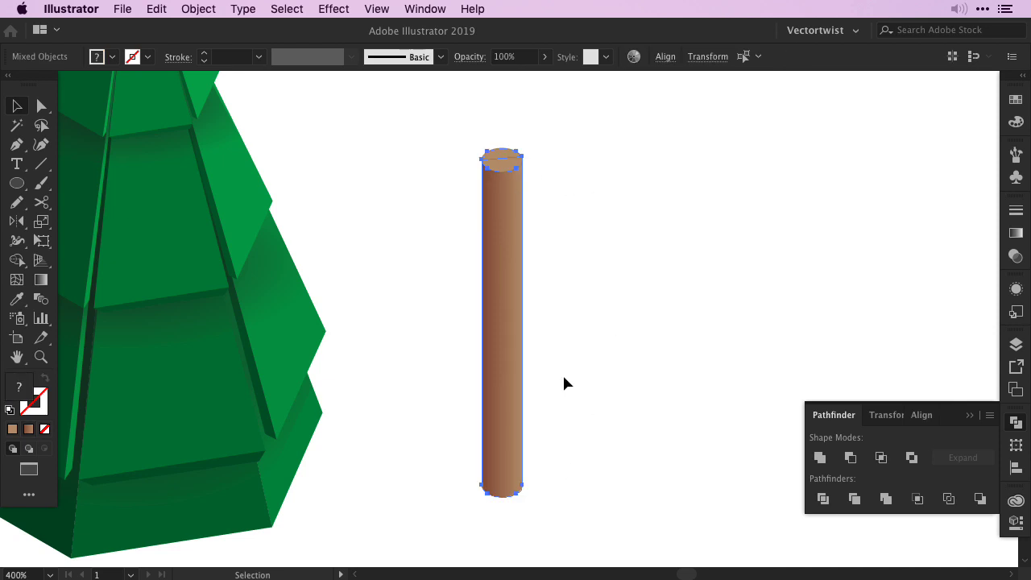
{"action": "left_click", "coordinate": [198, 9]}
{"action": "left_click", "coordinate": [211, 83]}
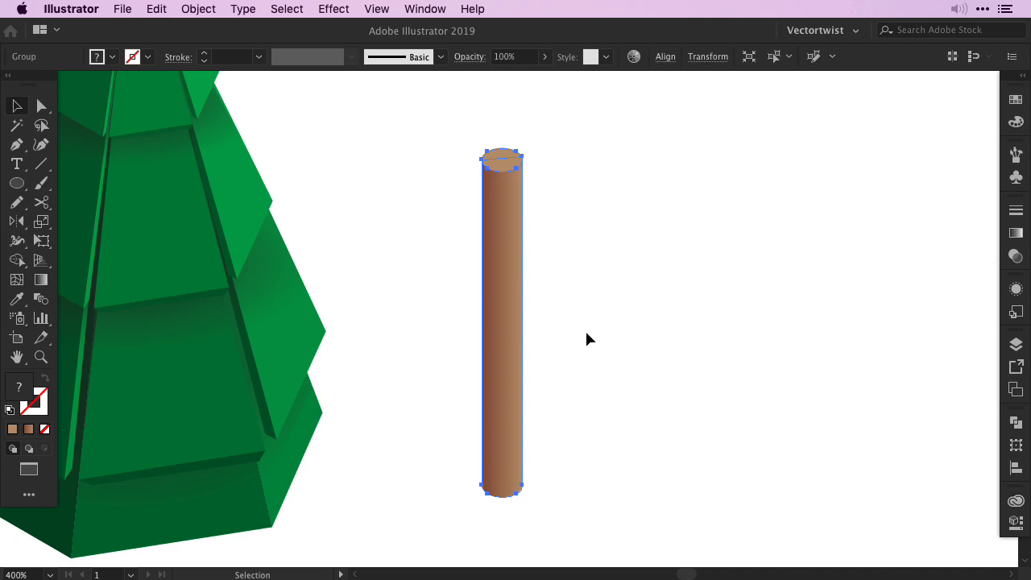
{"action": "left_click_drag", "start_coordinate": [499, 357], "coordinate": [637, 360]}
{"action": "left_click", "coordinate": [555, 399]}
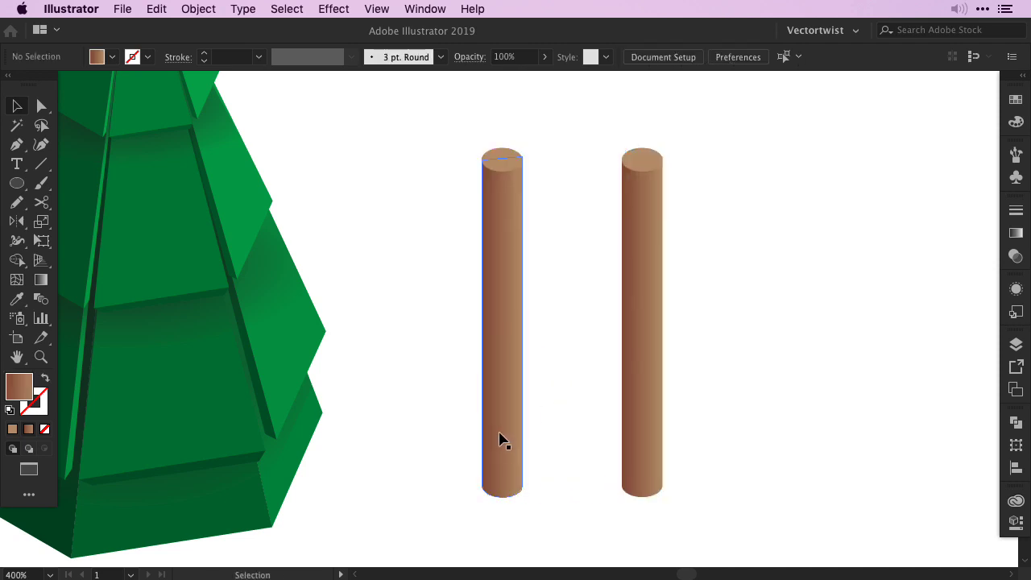
- Taper the left trunk by scaling only its top end inward symmetrically with the Free Transform tool
{"action": "left_click", "coordinate": [501, 440]}
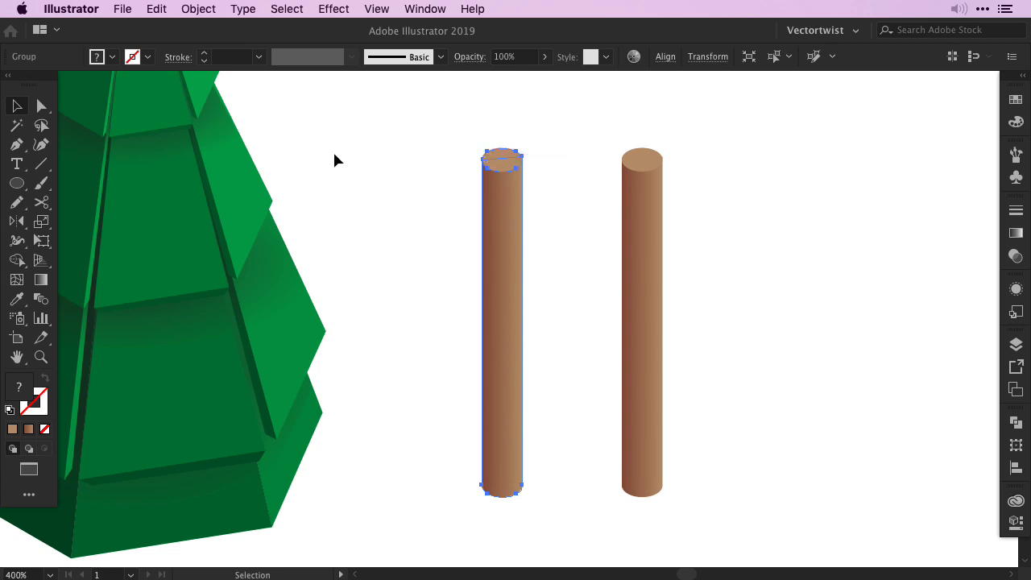
{"action": "left_click", "coordinate": [41, 105]}
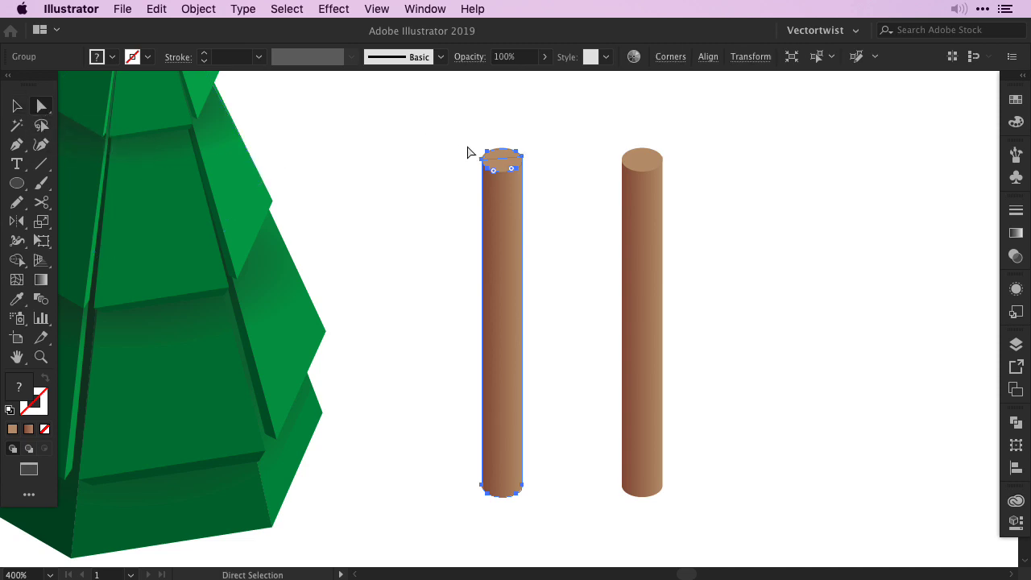
{"action": "left_click_drag", "start_coordinate": [444, 121], "coordinate": [558, 200]}
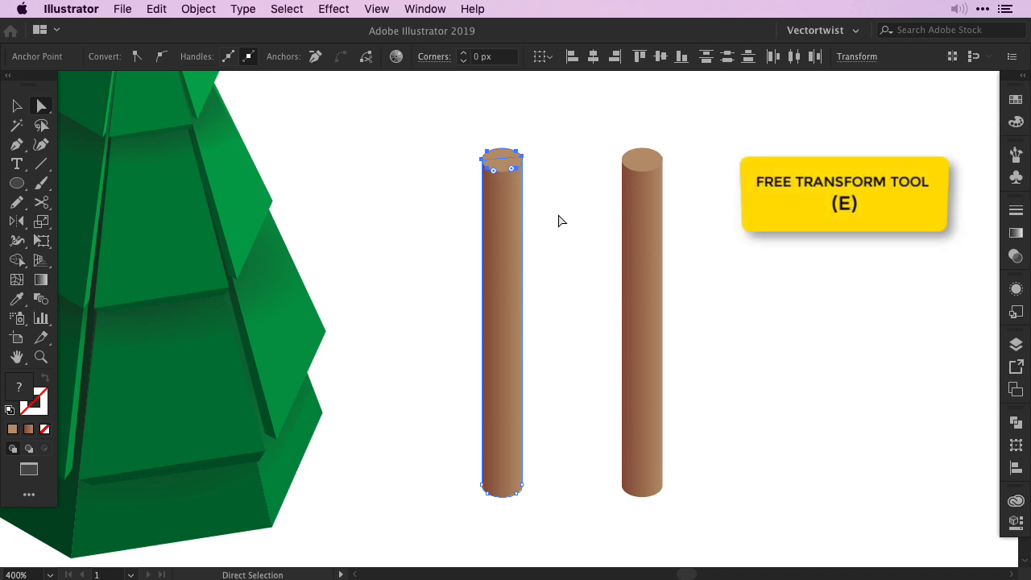
{"action": "key", "text": "e"}
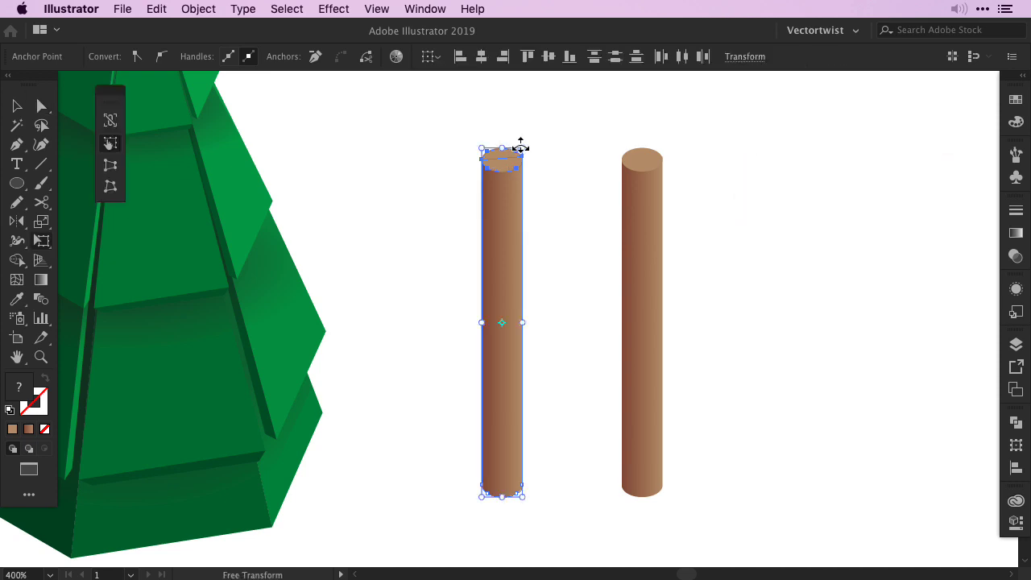
{"action": "left_click_drag", "start_coordinate": [522, 149], "coordinate": [521, 149]}
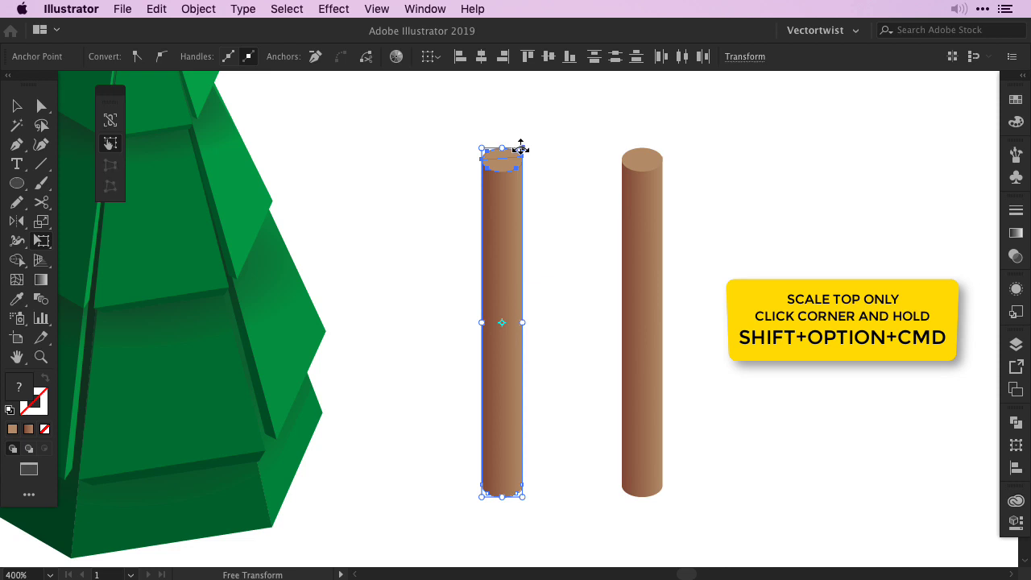
{"action": "left_click_drag", "start_coordinate": [520, 148], "coordinate": [511, 158]}
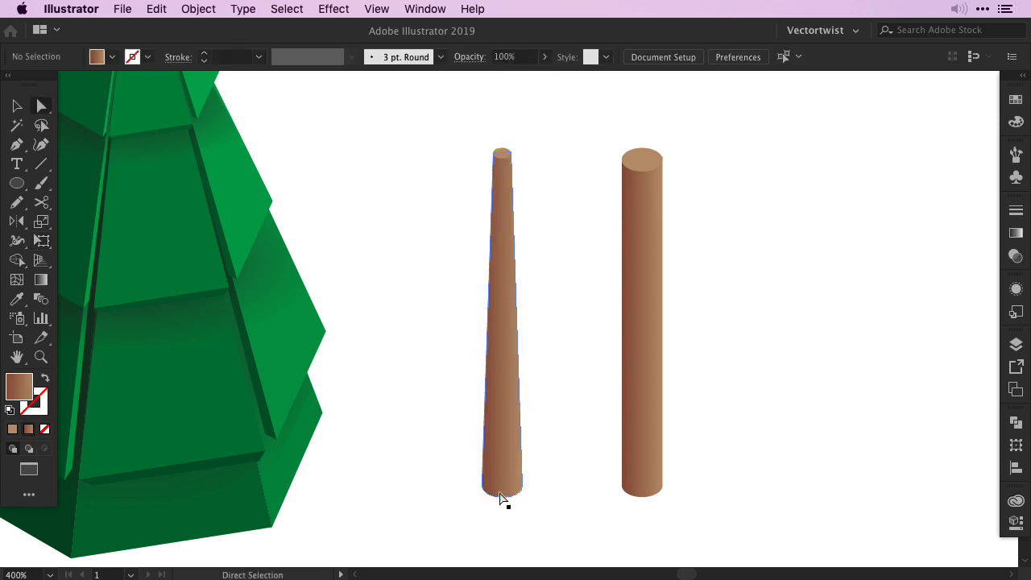
- Make a smaller copy of the tapered trunk, tilted to the left, and attach it as a branch to the trunk's left side
{"action": "key", "text": "v"}
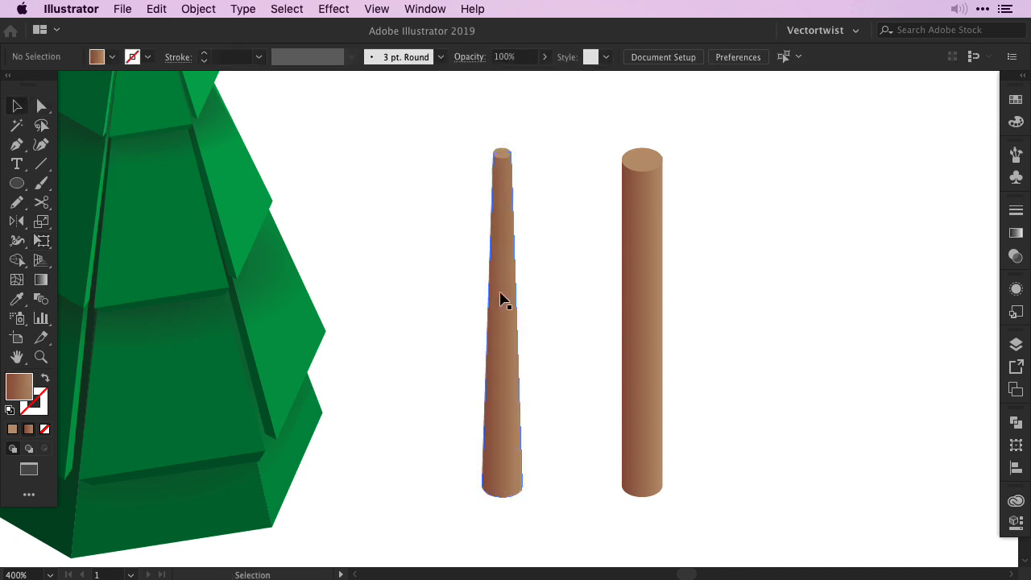
{"action": "left_click", "coordinate": [502, 324]}
{"action": "left_click_drag", "start_coordinate": [503, 342], "coordinate": [428, 347]}
{"action": "key", "text": "e"}
{"action": "left_click_drag", "start_coordinate": [427, 150], "coordinate": [396, 240]}
{"action": "key", "text": "v"}
{"action": "left_click", "coordinate": [440, 260]}
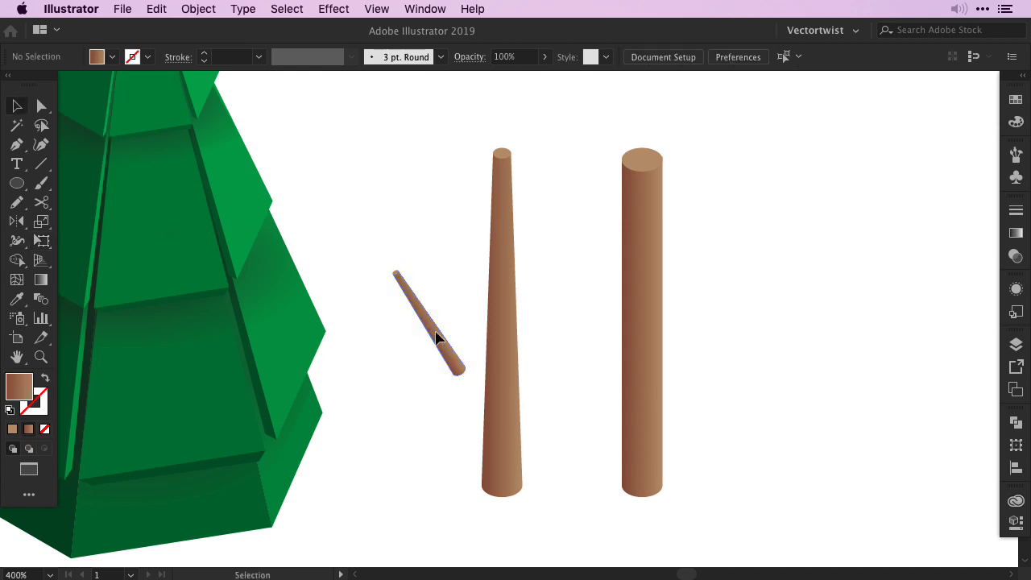
{"action": "left_click_drag", "start_coordinate": [436, 335], "coordinate": [472, 253]}
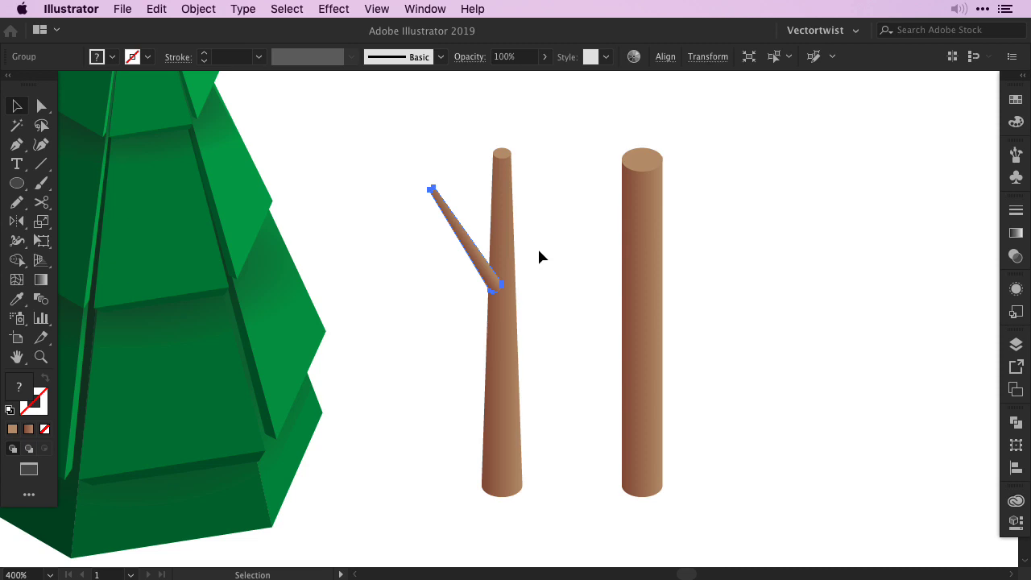
- Make a mirrored copy of the left branch across the vertical axis with the Reflect tool
{"action": "left_click", "coordinate": [17, 223]}
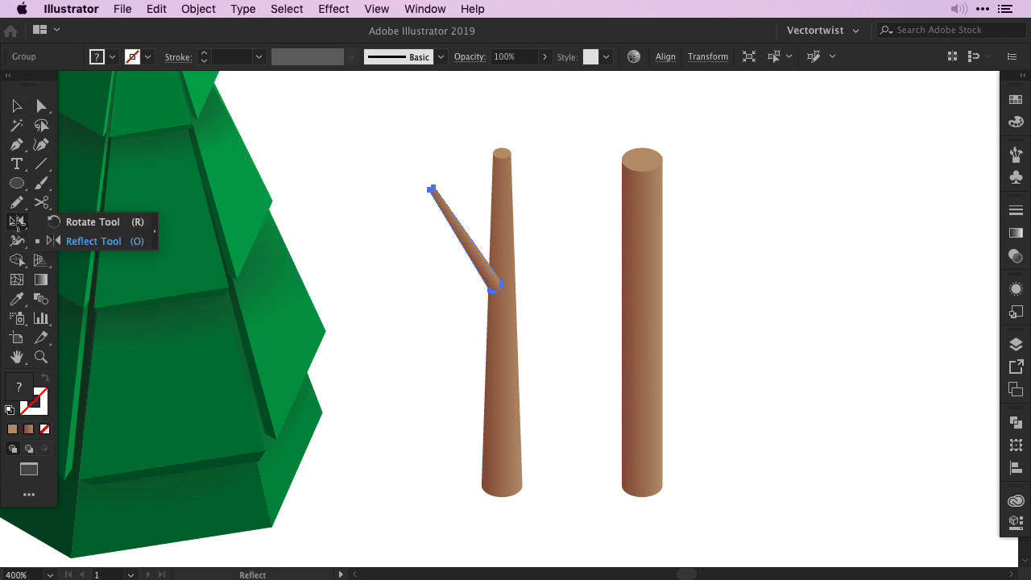
{"action": "double_click", "coordinate": [14, 228]}
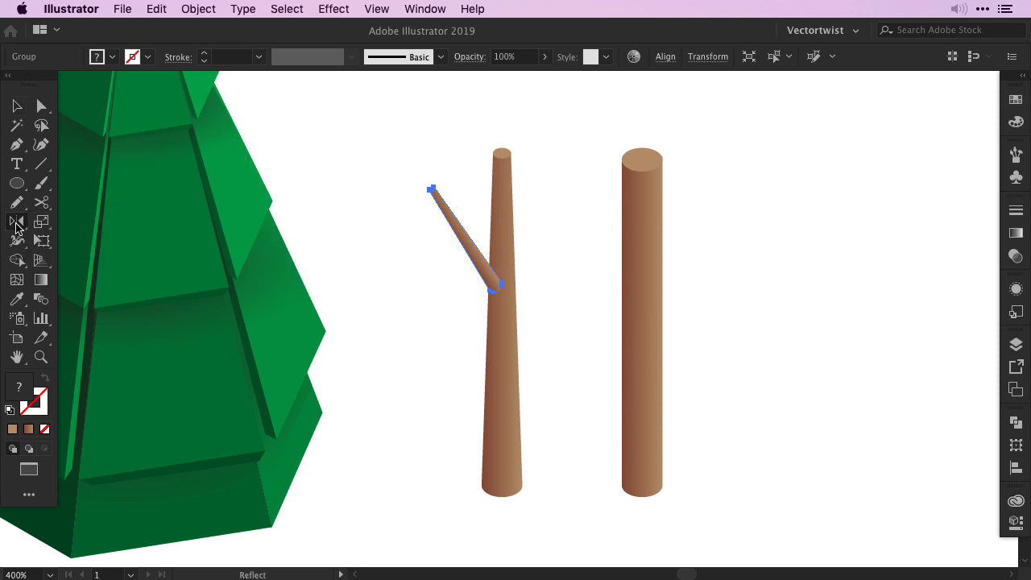
{"action": "left_click_drag", "start_coordinate": [717, 129], "coordinate": [779, 105]}
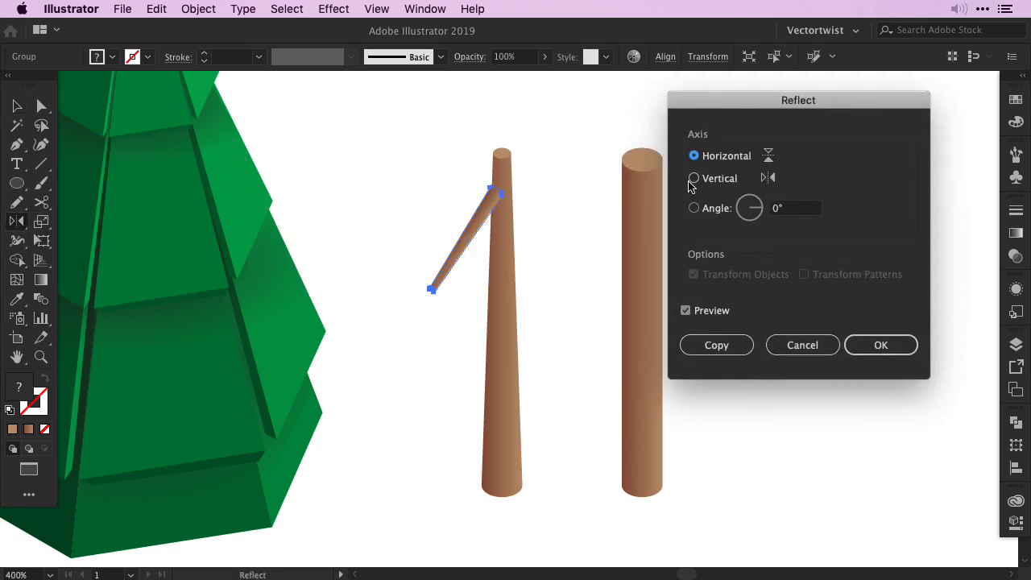
{"action": "left_click", "coordinate": [693, 179]}
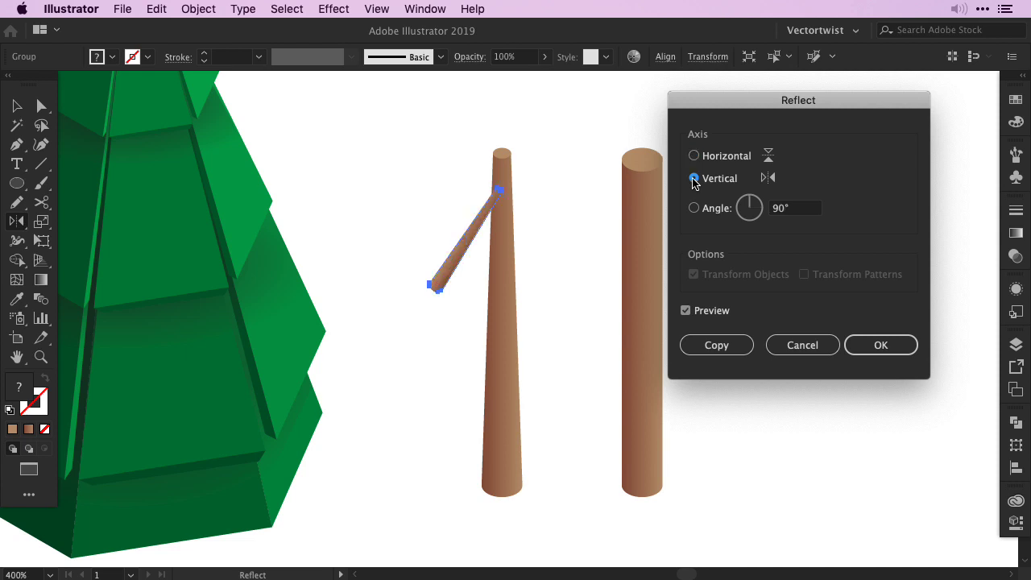
{"action": "left_click", "coordinate": [712, 351]}
{"action": "left_click", "coordinate": [718, 346]}
- Place the mirrored branch on the tapered trunk's right side, slightly above the left branch, and scale it down
{"action": "key", "text": "v"}
{"action": "left_click_drag", "start_coordinate": [478, 234], "coordinate": [553, 207]}
{"action": "key", "text": "e"}
{"action": "left_click_drag", "start_coordinate": [585, 166], "coordinate": [559, 195]}
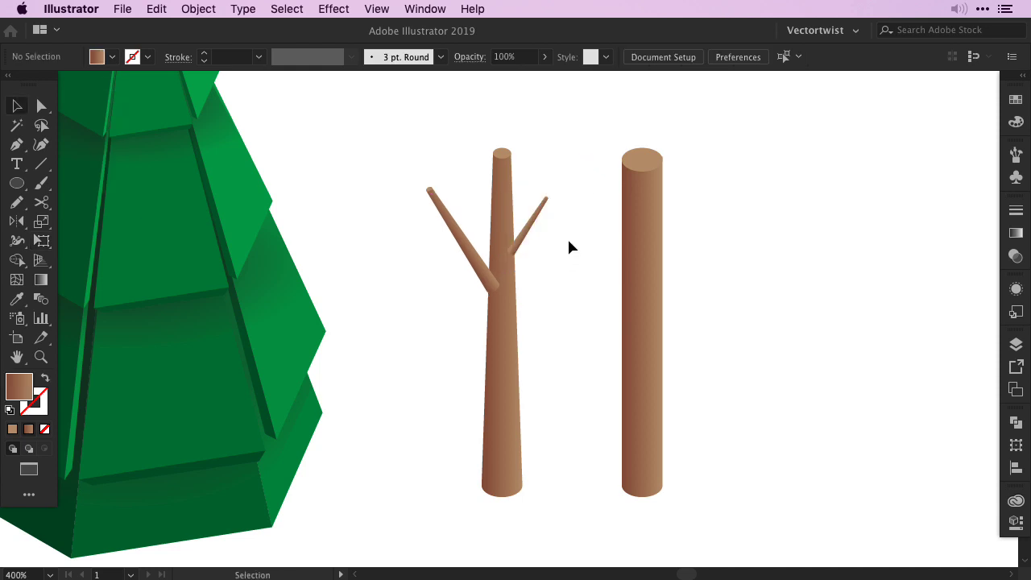
- Group the tapered trunk with its two branches and move the plain cylindrical trunk farther to the right
{"action": "left_click_drag", "start_coordinate": [392, 119], "coordinate": [560, 513]}
{"action": "left_click", "coordinate": [199, 8]}
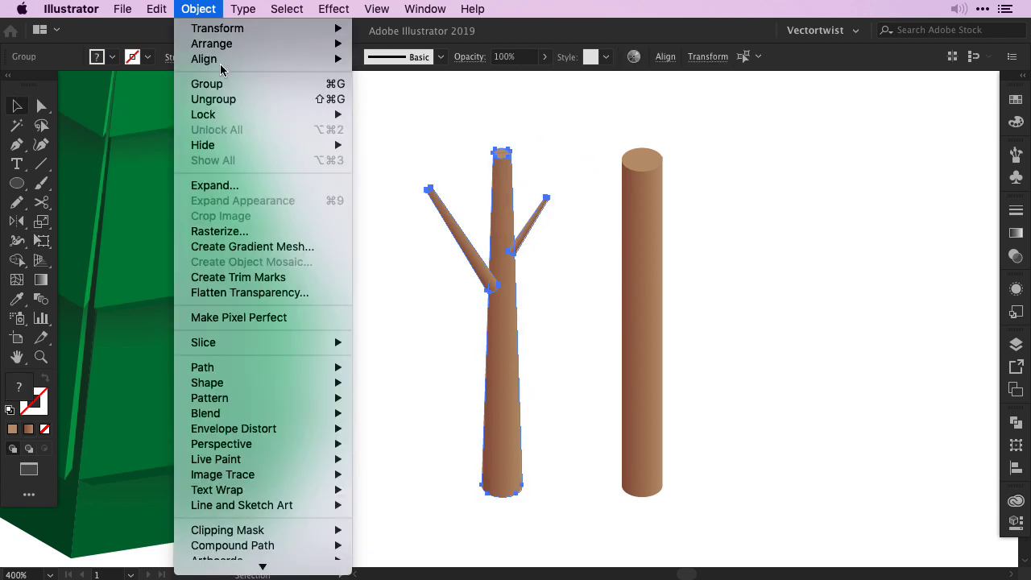
{"action": "left_click", "coordinate": [206, 83]}
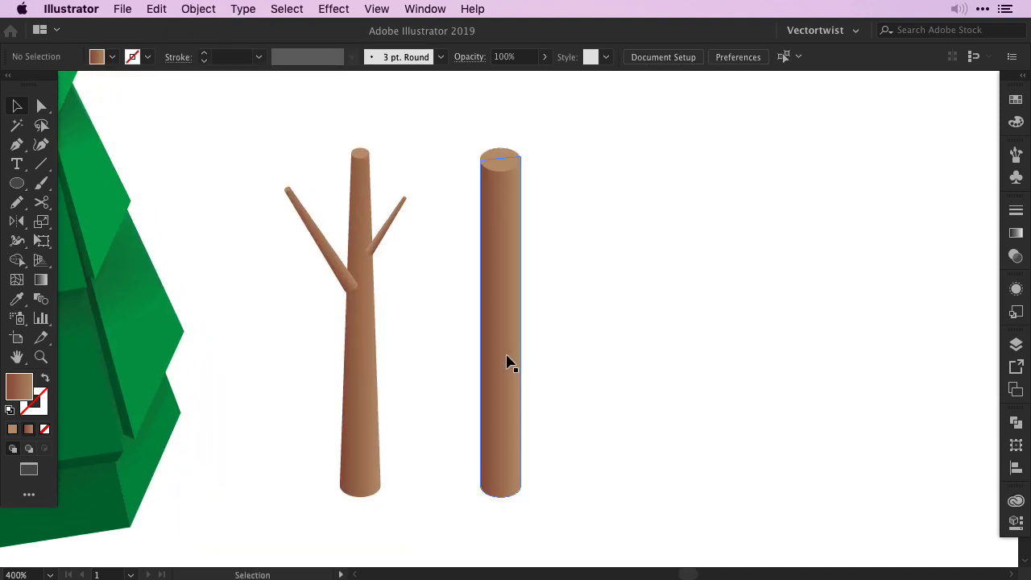
{"action": "left_click_drag", "start_coordinate": [507, 360], "coordinate": [565, 355]}
{"action": "left_click", "coordinate": [642, 342]}
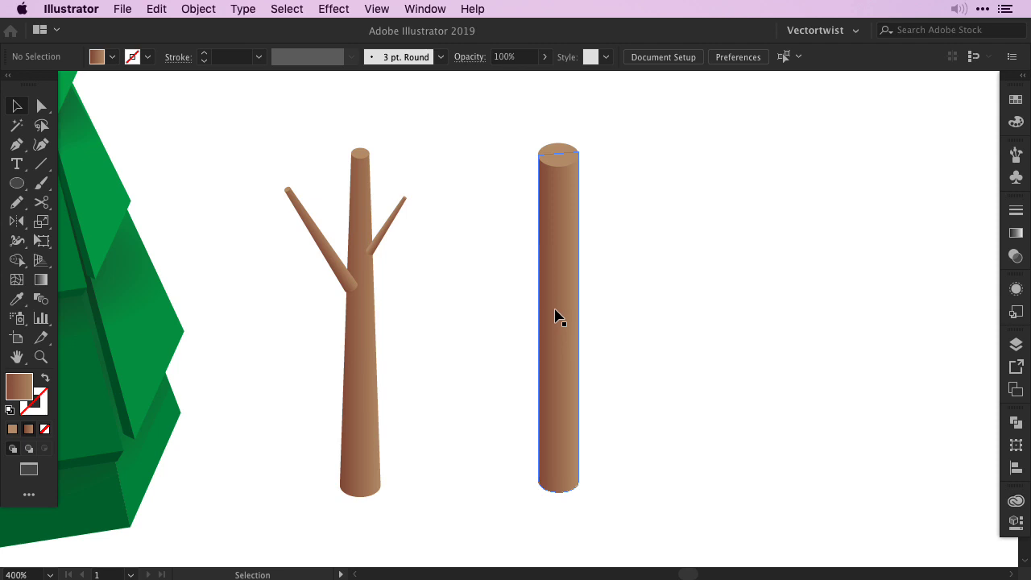
- Draw a thick curved branch on the cylindrical trunk's left side and a smaller one on its right with the Pencil tool
{"action": "double_click", "coordinate": [16, 204]}
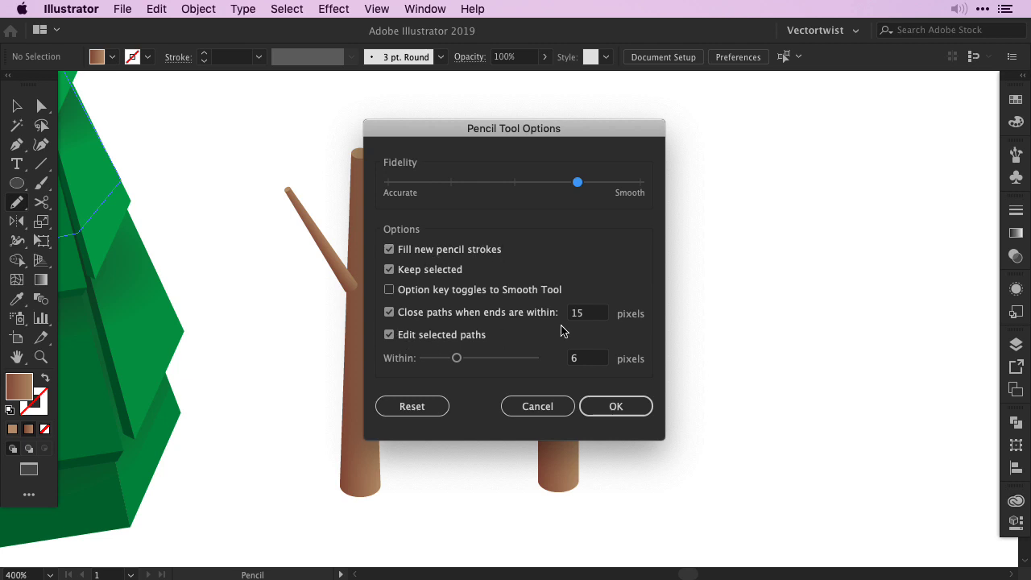
{"action": "left_click", "coordinate": [618, 406]}
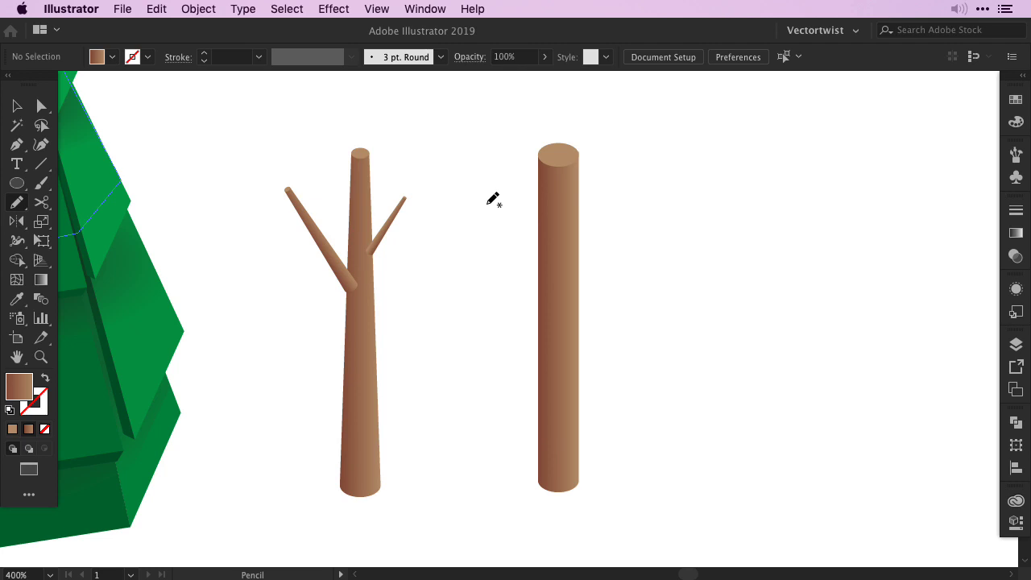
{"action": "mouse_move", "coordinate": [487, 203]}
{"action": "left_mouse_down"}
{"action": "mouse_move", "coordinate": [506, 256]}
{"action": "mouse_move", "coordinate": [546, 298]}
{"action": "mouse_move", "coordinate": [544, 269]}
{"action": "mouse_move", "coordinate": [503, 197]}
{"action": "mouse_move", "coordinate": [487, 204]}
{"action": "left_mouse_up"}
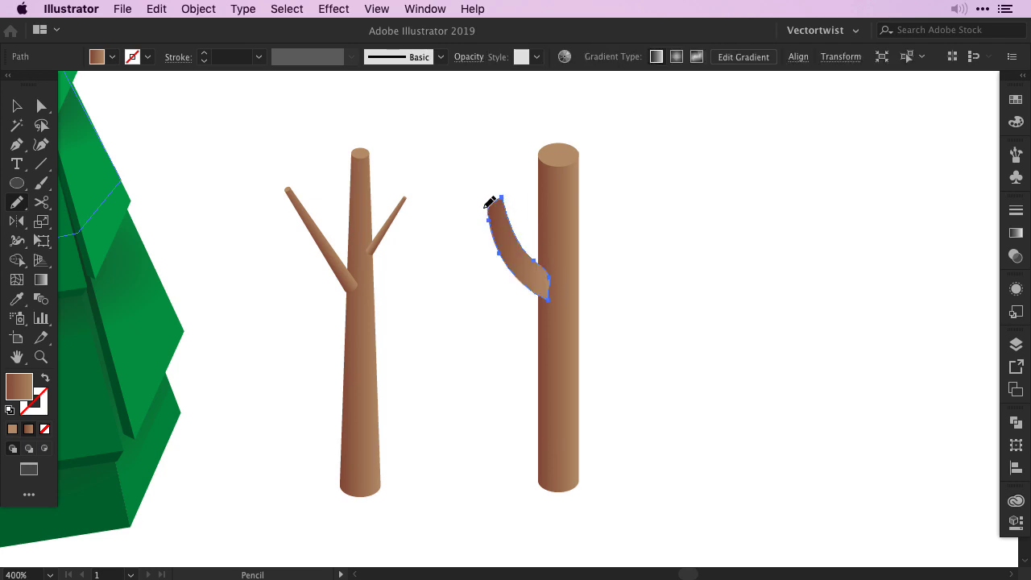
{"action": "key", "text": "super+shift+a"}
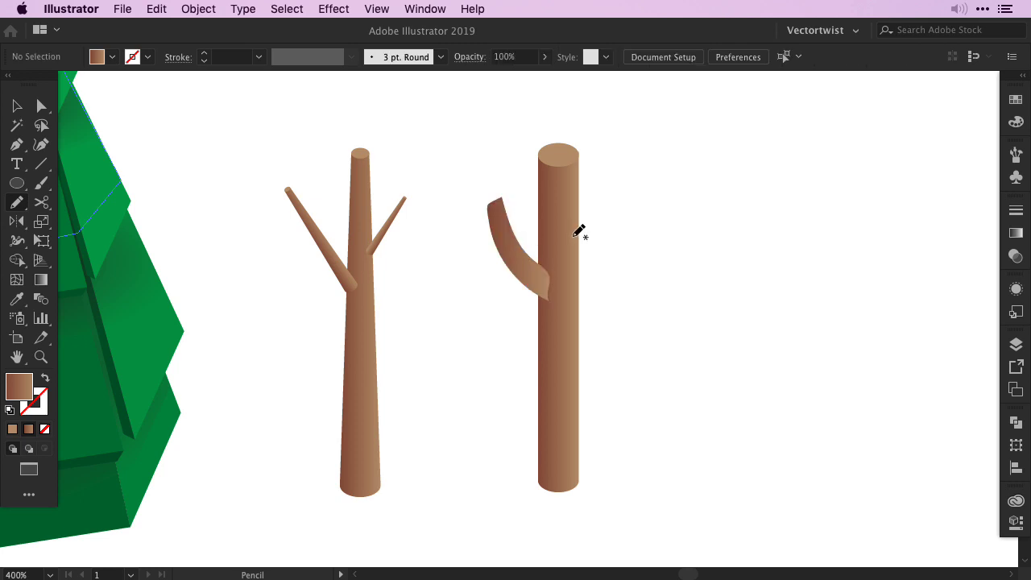
{"action": "mouse_move", "coordinate": [575, 237]}
{"action": "left_mouse_down"}
{"action": "mouse_move", "coordinate": [593, 182]}
{"action": "mouse_move", "coordinate": [602, 186]}
{"action": "mouse_move", "coordinate": [591, 237]}
{"action": "mouse_move", "coordinate": [574, 255]}
{"action": "left_mouse_up"}
{"action": "key", "text": "v"}
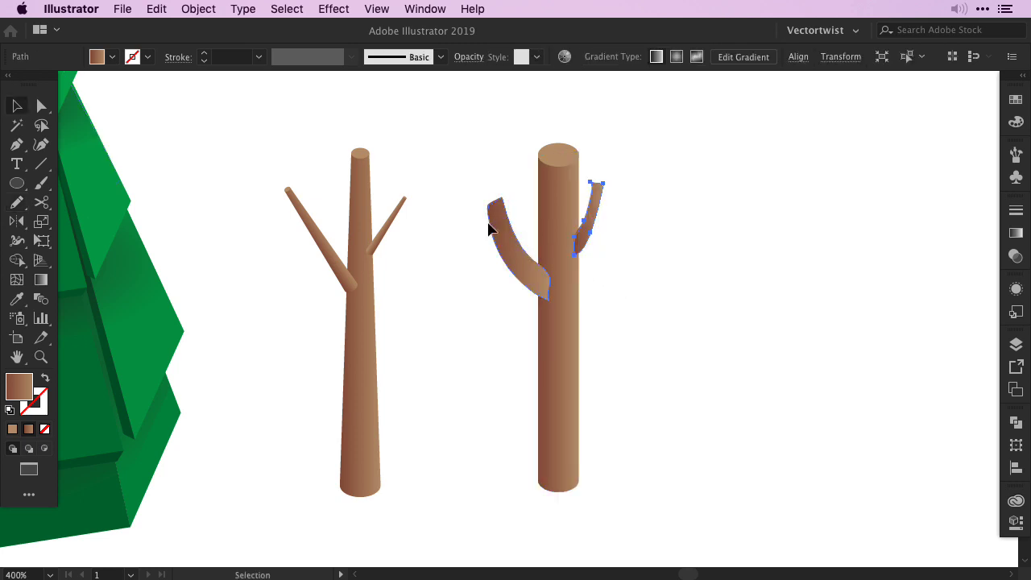
- Unite the cylindrical trunk body and its two curved branches into one shape with Pathfinder
{"action": "key", "text": "a"}
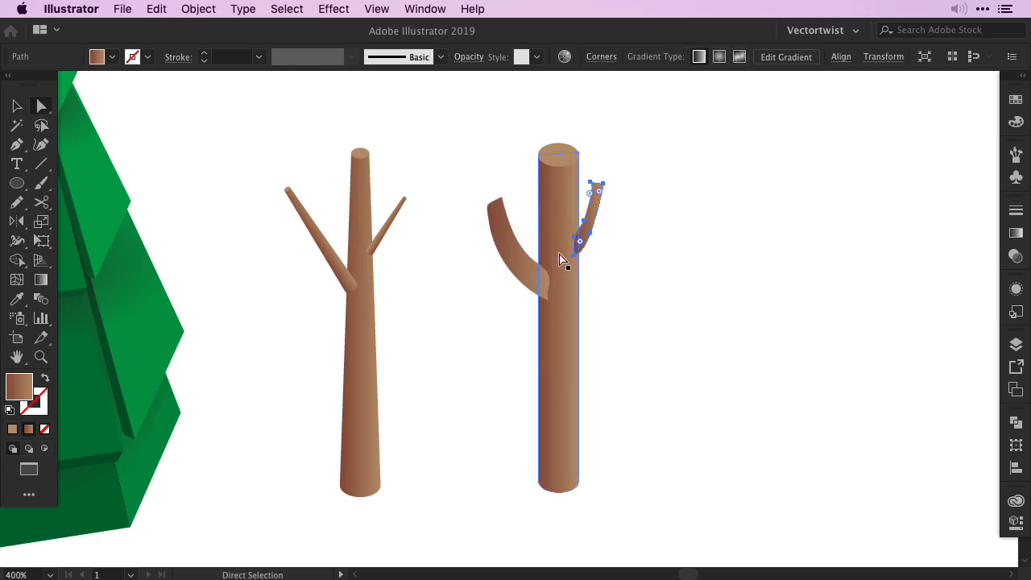
{"action": "left_click", "coordinate": [563, 242]}
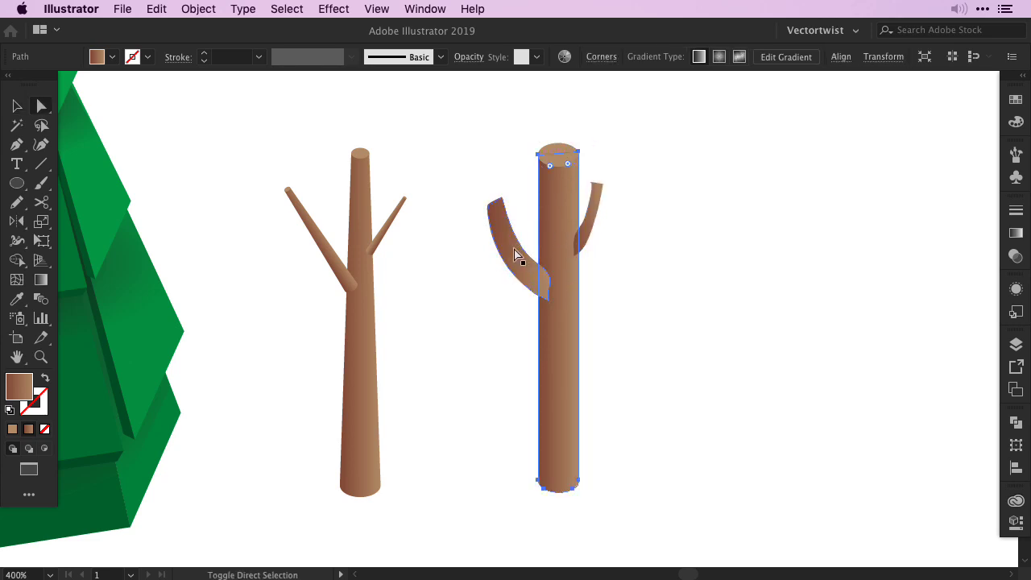
{"action": "left_click", "coordinate": [518, 256], "text": "shift"}
{"action": "left_click", "coordinate": [593, 222], "text": "shift"}
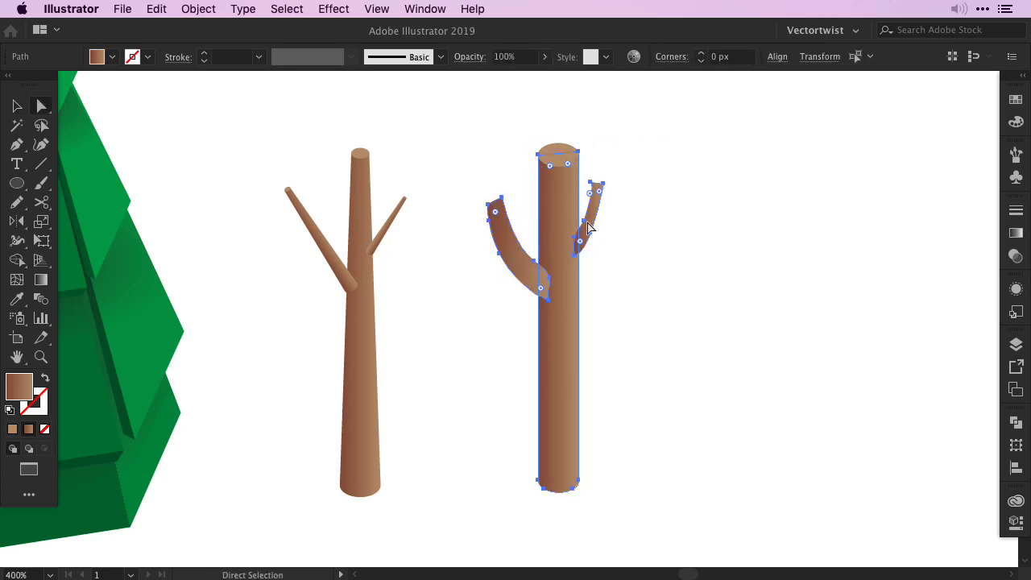
{"action": "left_click", "coordinate": [1014, 422]}
{"action": "left_click", "coordinate": [819, 457]}
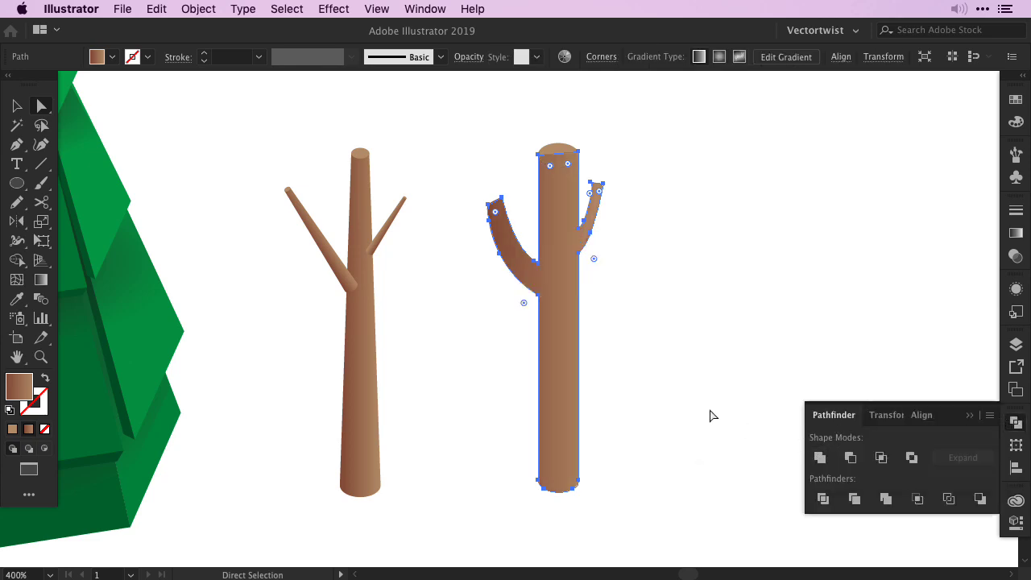
{"action": "left_click", "coordinate": [699, 391]}
- Bring the cylindrical trunk's top ellipse in front of the united trunk shape
{"action": "left_click", "coordinate": [559, 150]}
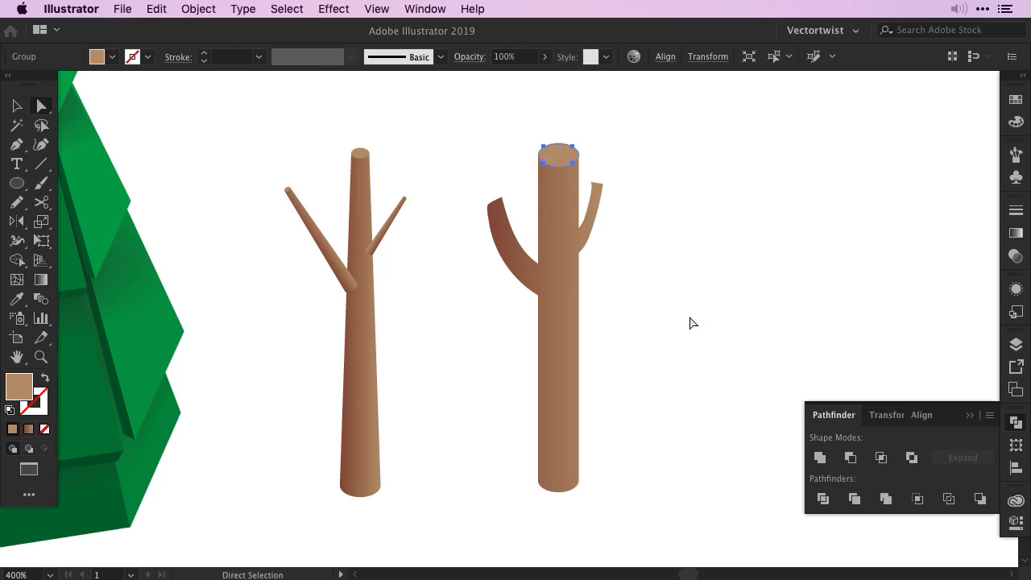
{"action": "key", "text": "v"}
{"action": "left_click_drag", "start_coordinate": [482, 125], "coordinate": [643, 517]}
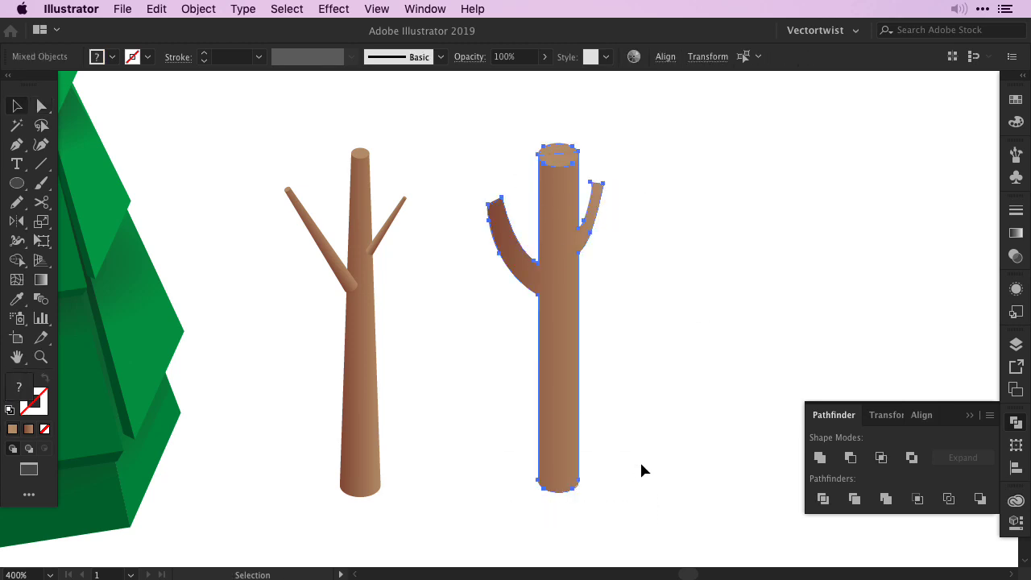
{"action": "left_click", "coordinate": [683, 391]}
{"action": "left_click", "coordinate": [970, 416]}
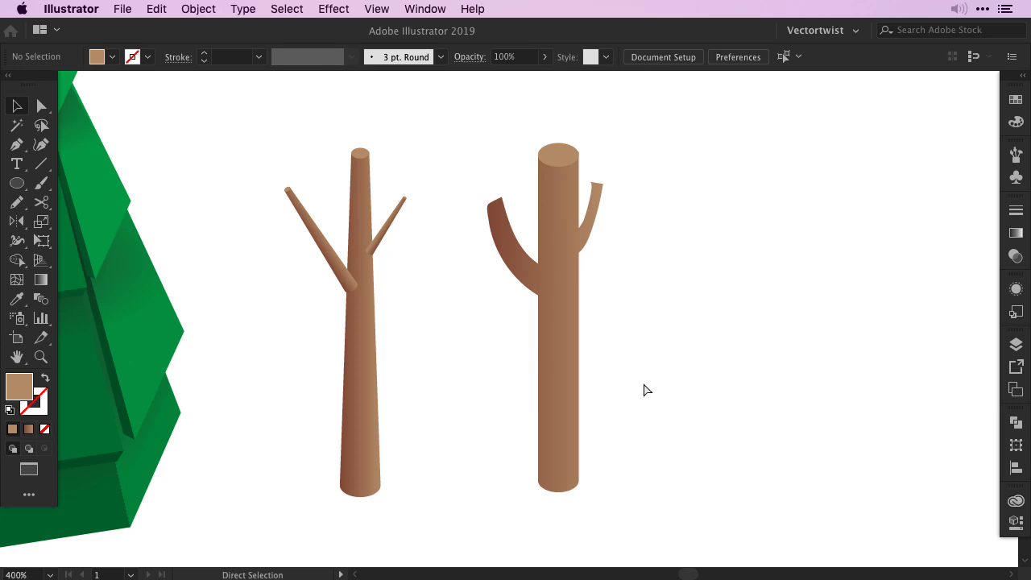
- Draw a circle to the right of the trunks, filled with the green gradient sampled from the colour swatches
{"action": "key", "text": "super+minus"}
{"action": "key", "text": "super+minus"}
{"action": "key", "text": "super+minus"}
{"action": "scroll", "coordinate": [646, 388], "scroll_direction": "right", "scroll_amount": 1}
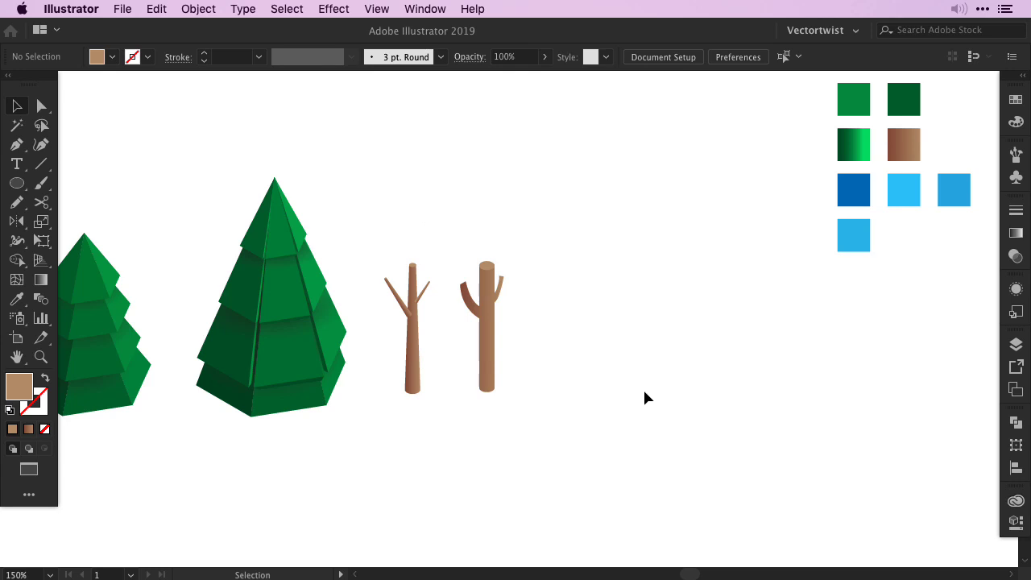
{"action": "key", "text": "i"}
{"action": "left_click", "coordinate": [854, 143]}
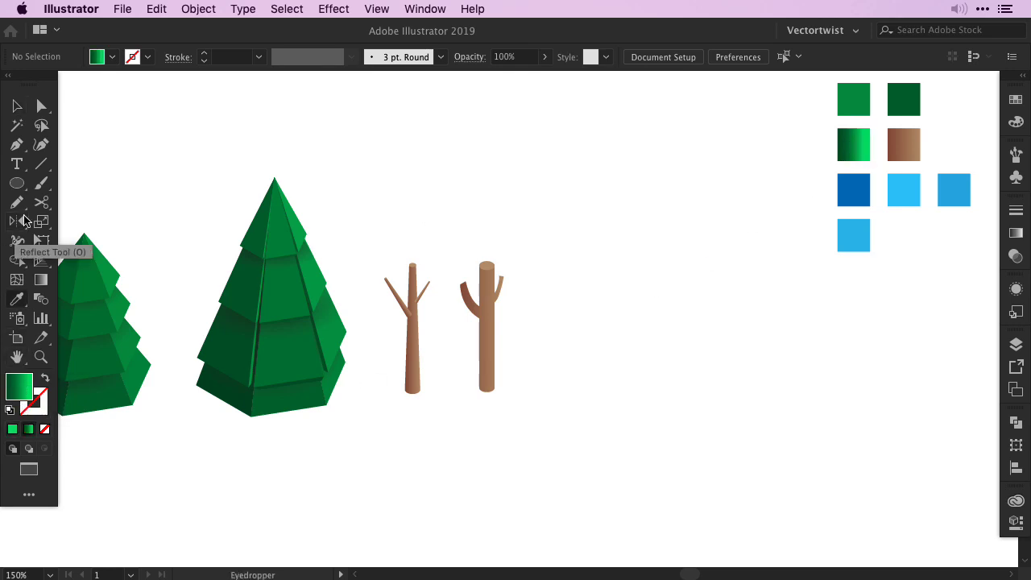
{"action": "left_click", "coordinate": [16, 185]}
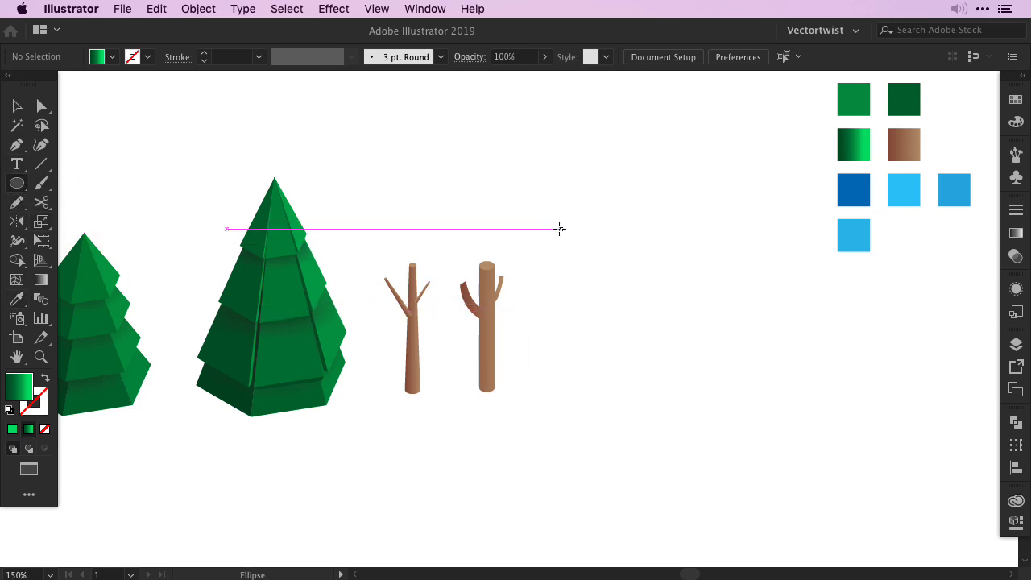
{"action": "left_click_drag", "start_coordinate": [561, 229], "coordinate": [624, 361]}
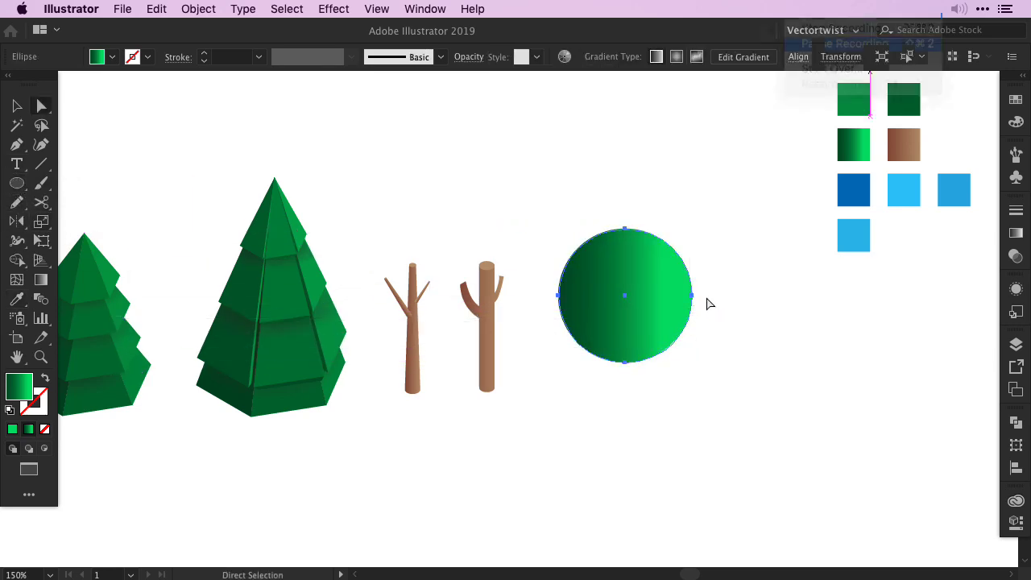
{"action": "key", "text": "v"}
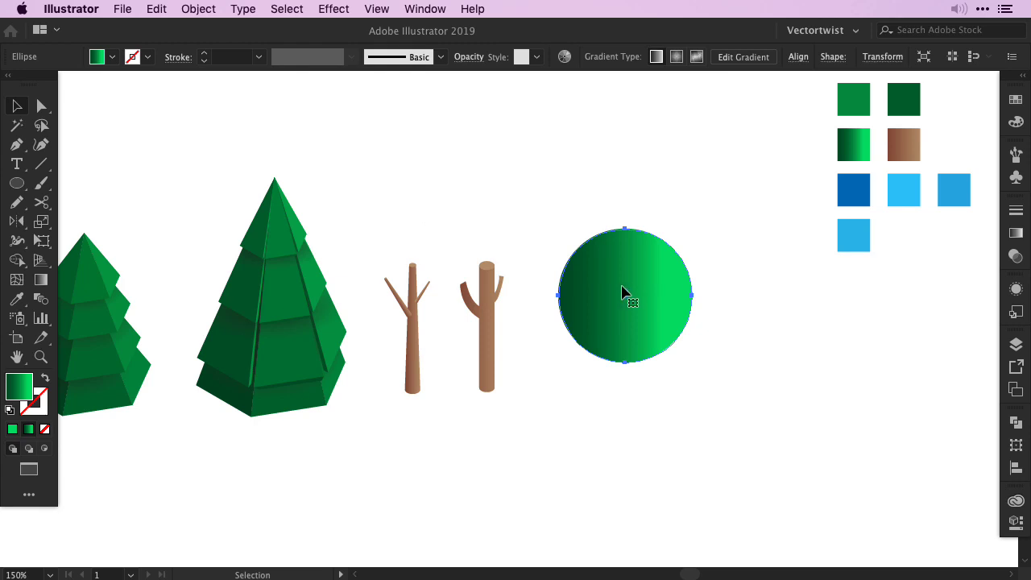
- Angle the circle's gradient from dark at lower left to bright at upper right, shifting the bright stop farther right
{"action": "key", "text": "g"}
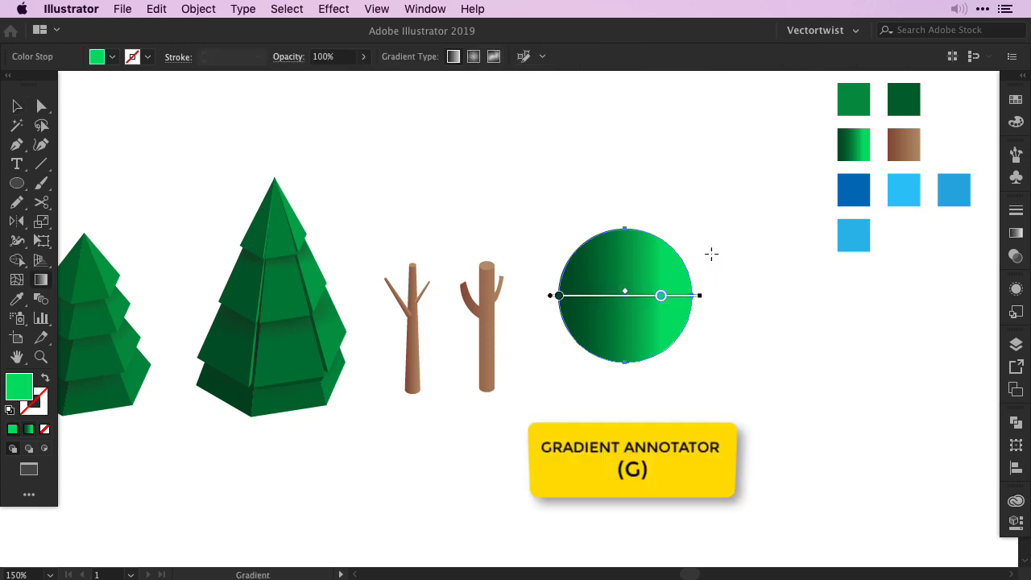
{"action": "left_click_drag", "start_coordinate": [522, 329], "coordinate": [717, 264]}
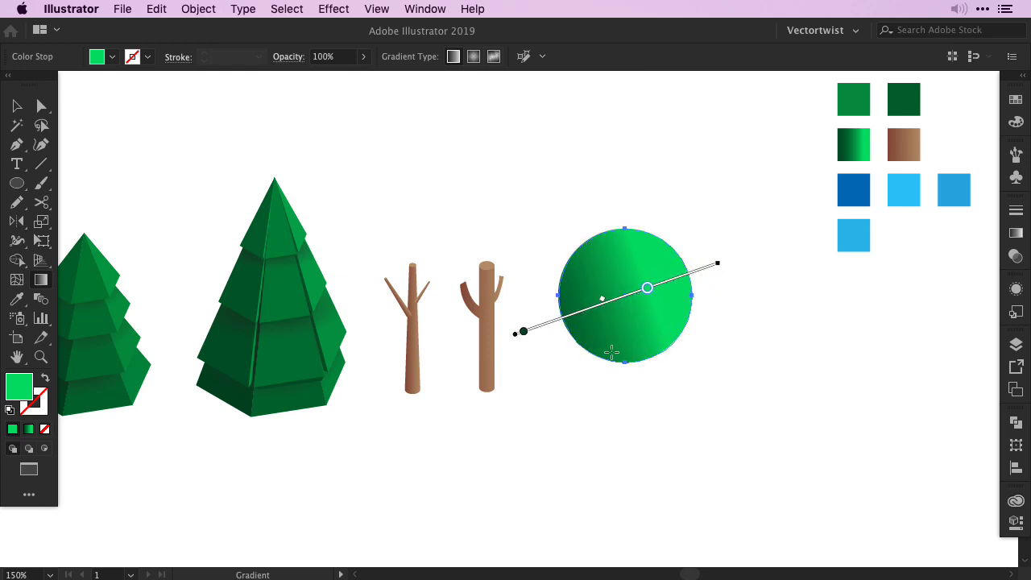
{"action": "mouse_move", "coordinate": [603, 302]}
{"action": "left_mouse_down"}
{"action": "mouse_move", "coordinate": [591, 309]}
{"action": "mouse_move", "coordinate": [667, 281]}
{"action": "left_mouse_up"}
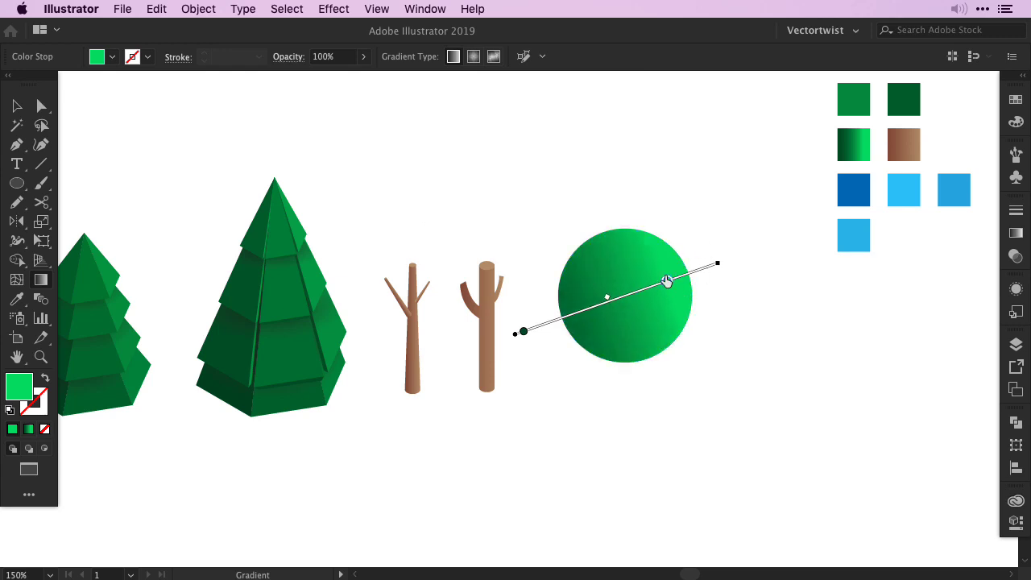
{"action": "key", "text": "v"}
{"action": "left_click", "coordinate": [686, 342]}
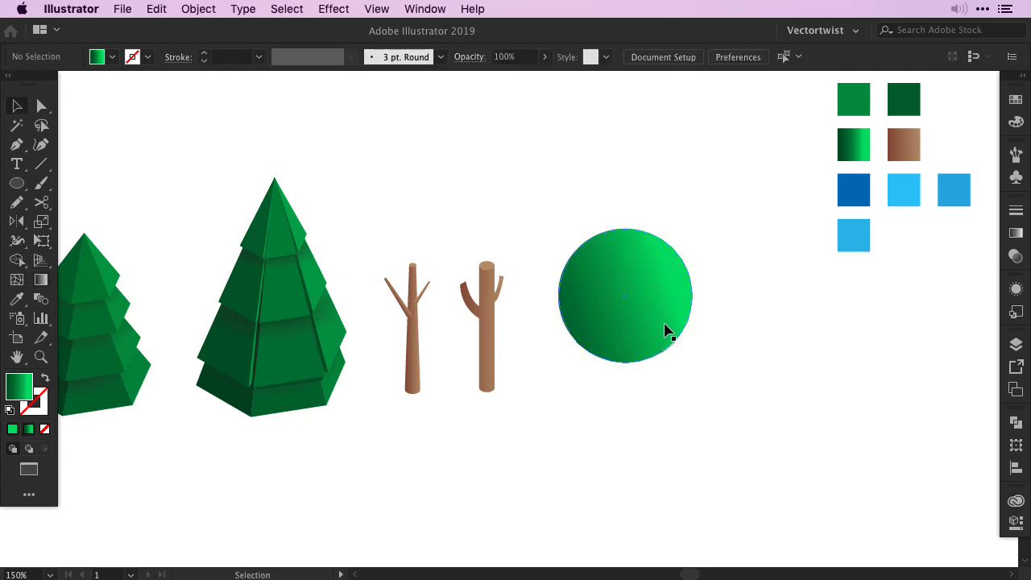
- Raise the green circle and move the tapered branched trunk beneath it to form a round-crowned tree
{"action": "left_click_drag", "start_coordinate": [665, 331], "coordinate": [679, 288]}
{"action": "left_click_drag", "start_coordinate": [386, 274], "coordinate": [640, 421]}
{"action": "left_click", "coordinate": [685, 363]}
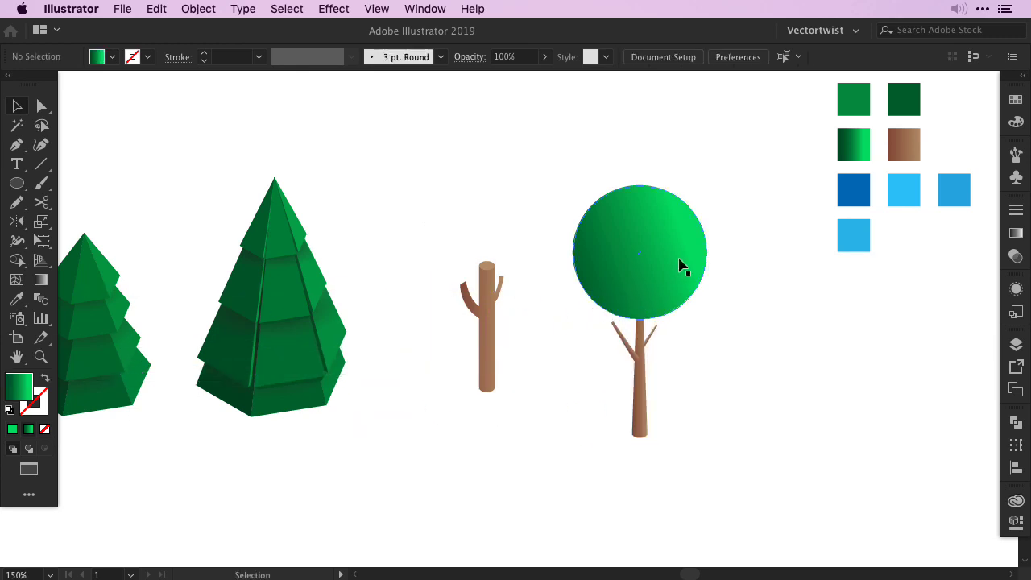
- Add two smaller copies of the green circle over the left and right branch tips, and shift the large crown slightly left
{"action": "left_click_drag", "start_coordinate": [659, 260], "coordinate": [785, 354]}
{"action": "key", "text": "e"}
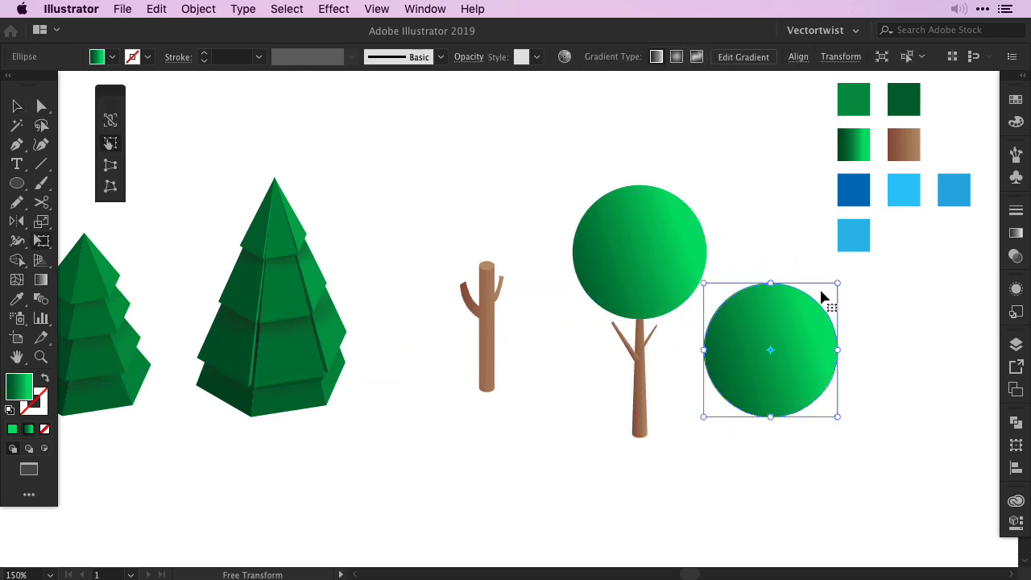
{"action": "left_click_drag", "start_coordinate": [835, 285], "coordinate": [672, 327]}
{"action": "key", "text": "v"}
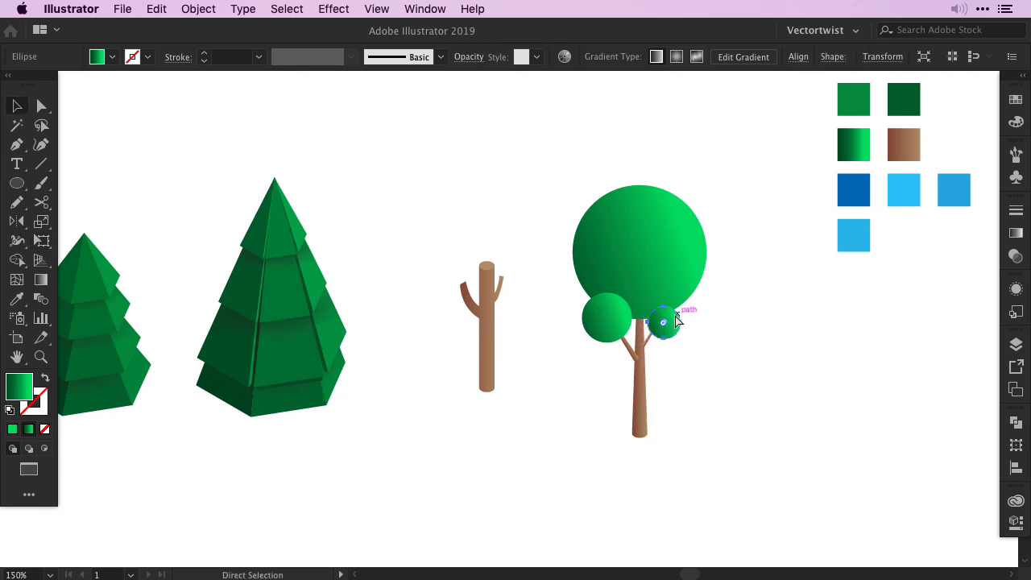
{"action": "left_click_drag", "start_coordinate": [622, 236], "coordinate": [721, 457]}
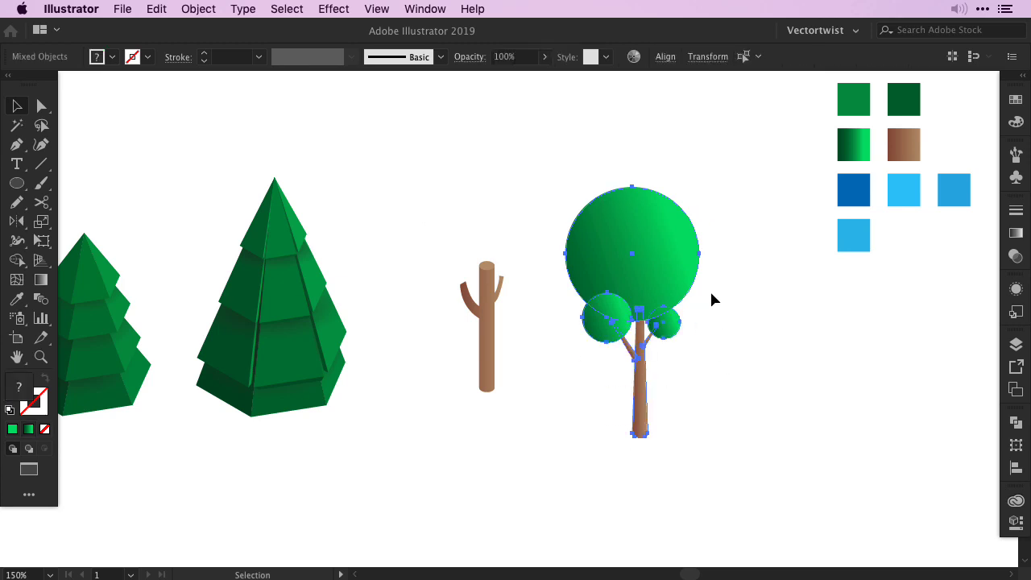
{"action": "left_click", "coordinate": [746, 344]}
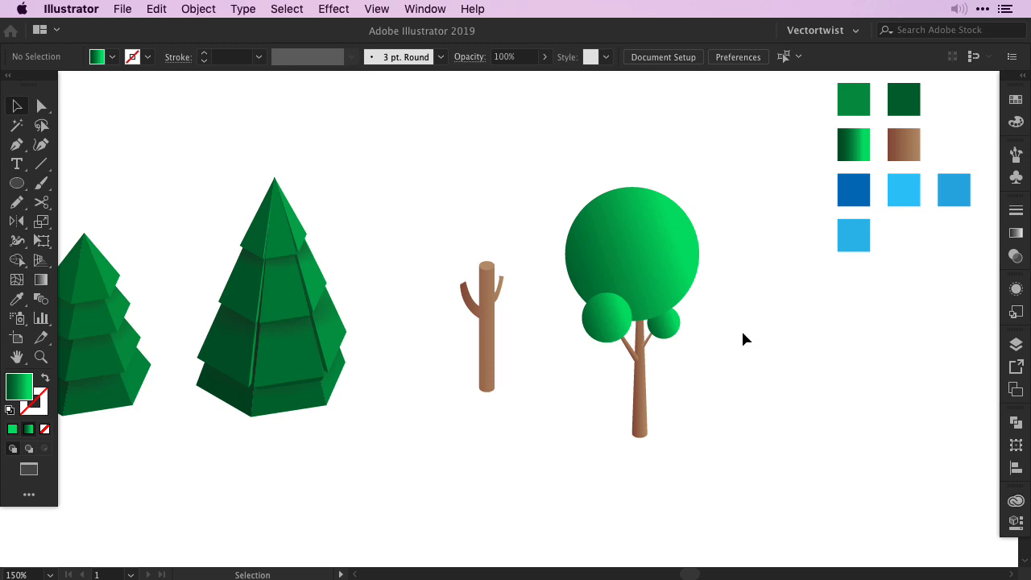
{"action": "key", "text": "a"}
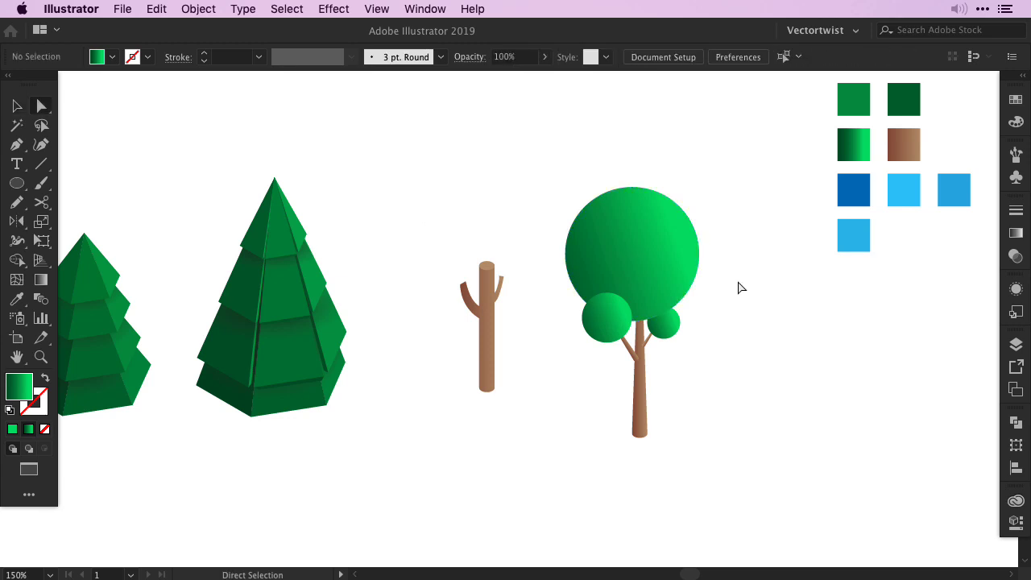
- Scale down the large crown circle of the round tree, keeping its bottom edge near the top of the trunk
{"action": "left_click", "coordinate": [653, 256]}
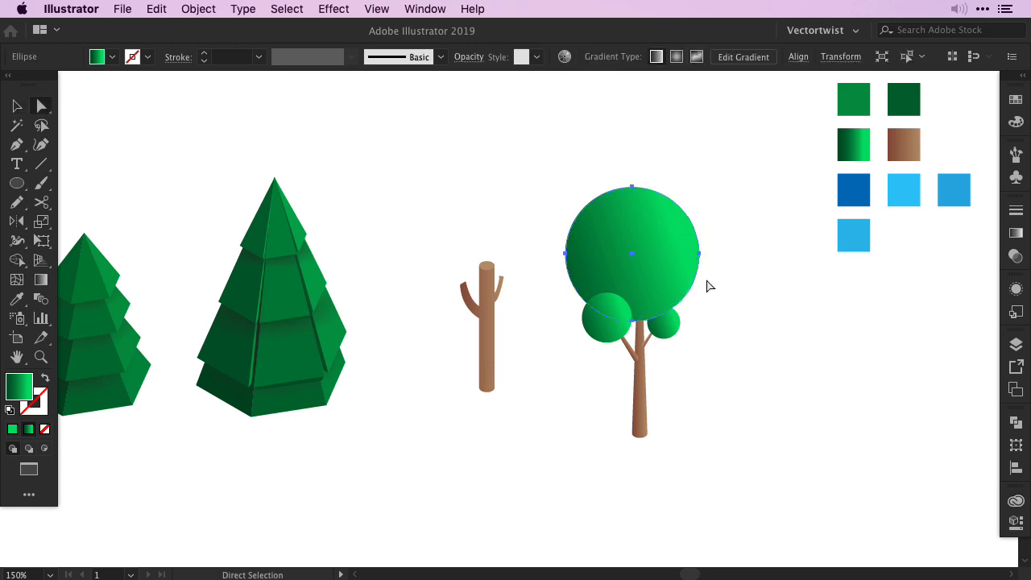
{"action": "key", "text": "e"}
{"action": "left_click_drag", "start_coordinate": [698, 187], "coordinate": [690, 195]}
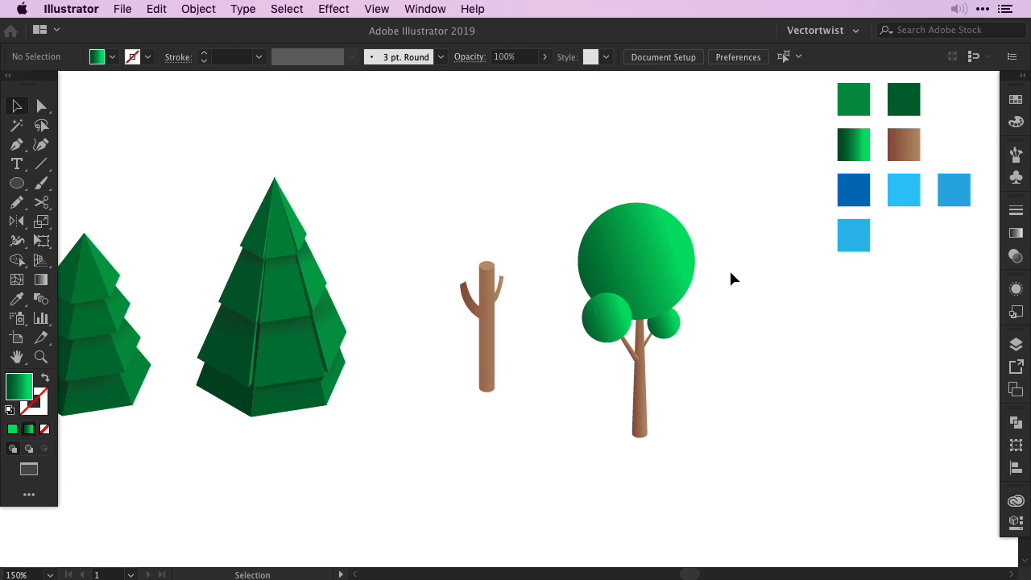
- Copy the large crown circle and place the copy over the upper end of the straight branched trunk
{"action": "key", "text": "a"}
{"action": "left_click", "coordinate": [653, 265]}
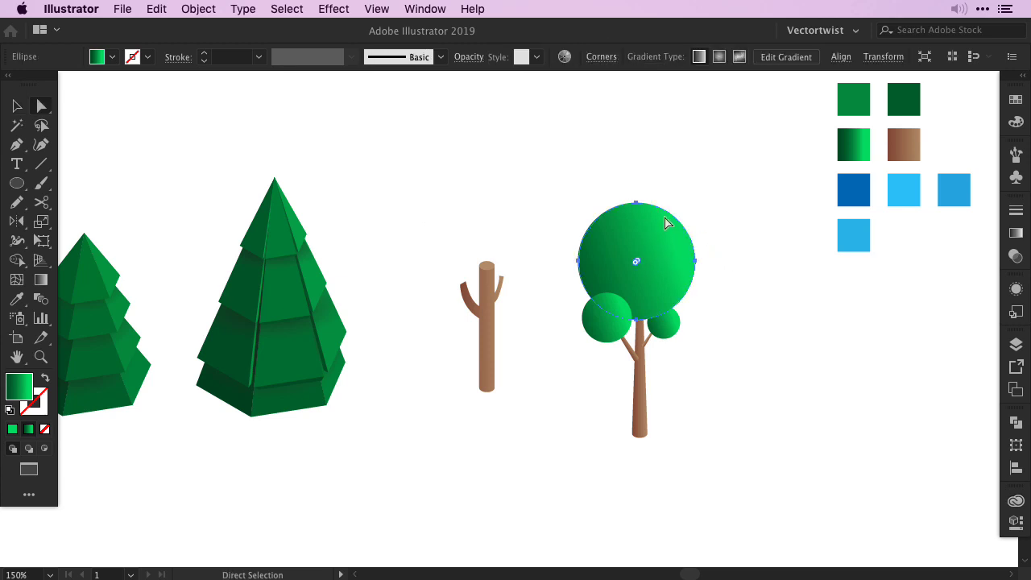
{"action": "key", "text": "v"}
{"action": "key", "text": "super+v"}
{"action": "left_click_drag", "start_coordinate": [535, 325], "coordinate": [520, 233]}
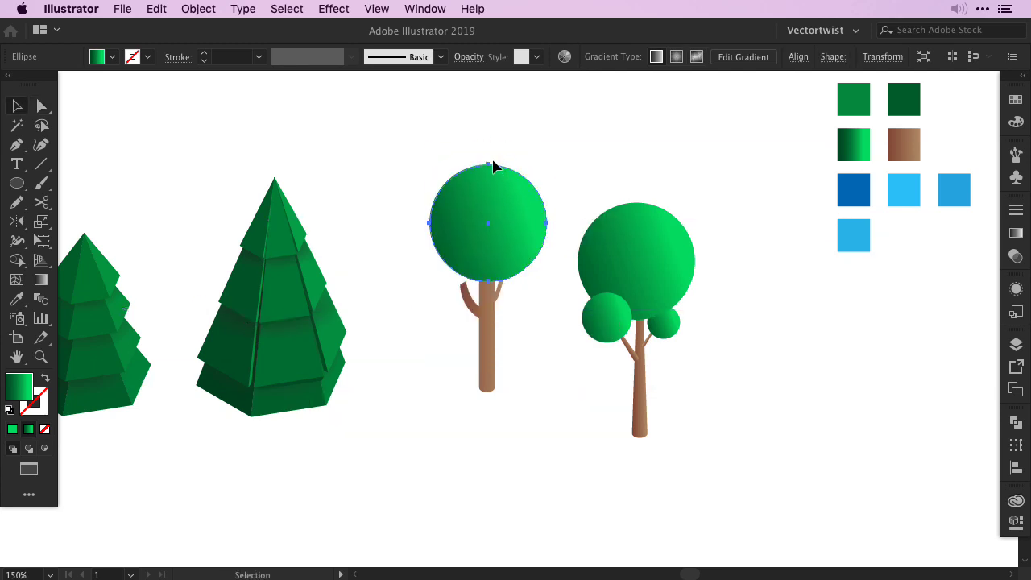
- Stretch the copied circle's top anchor upward into an egg-shaped crown and scale the crown down on its trunk
{"action": "key", "text": "a"}
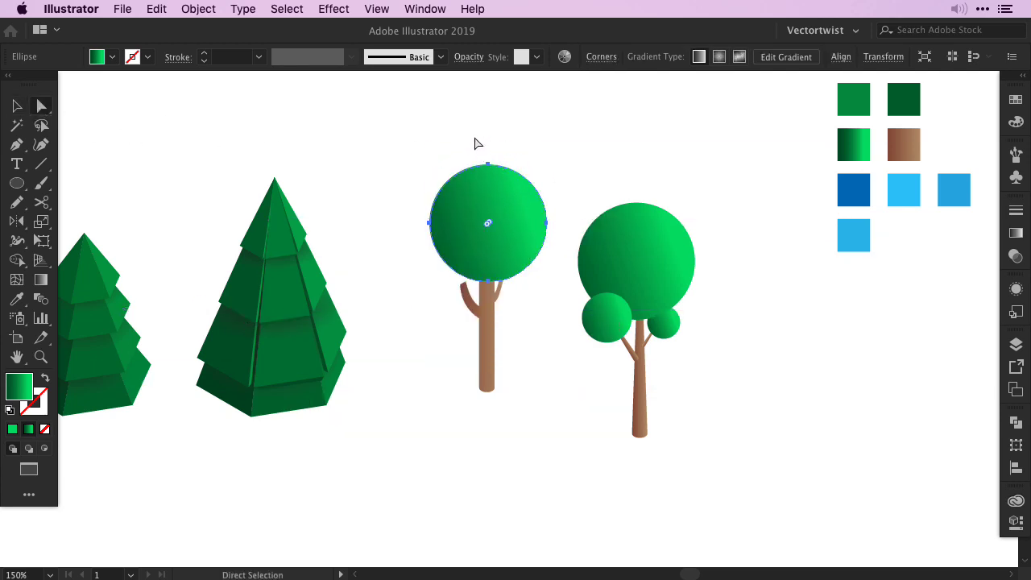
{"action": "left_click_drag", "start_coordinate": [465, 130], "coordinate": [489, 171]}
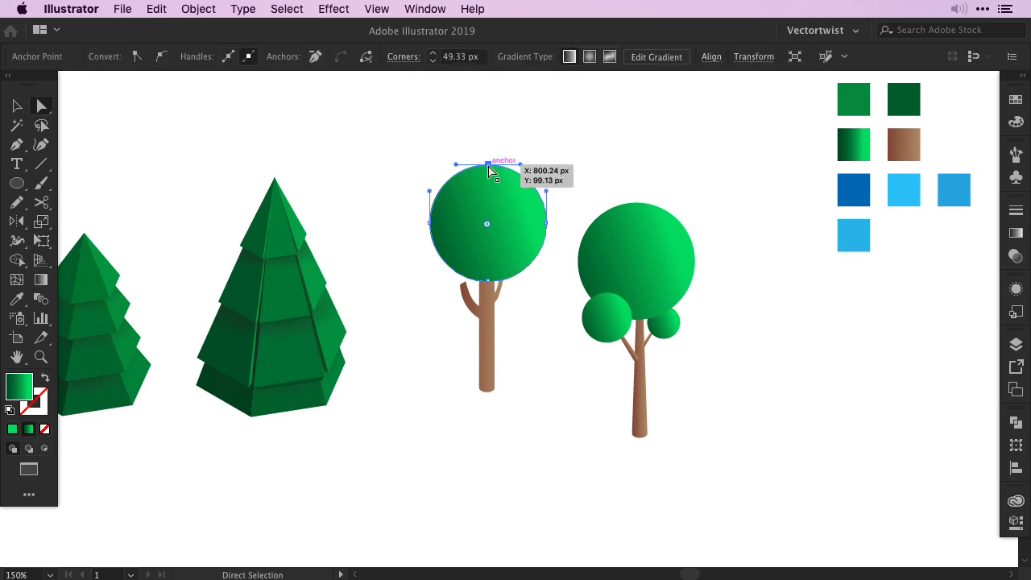
{"action": "scroll", "coordinate": [540, 175], "scroll_direction": "up", "scroll_amount": 3}
{"action": "left_click_drag", "start_coordinate": [487, 218], "coordinate": [484, 135]}
{"action": "left_click", "coordinate": [547, 170]}
{"action": "left_click", "coordinate": [501, 217]}
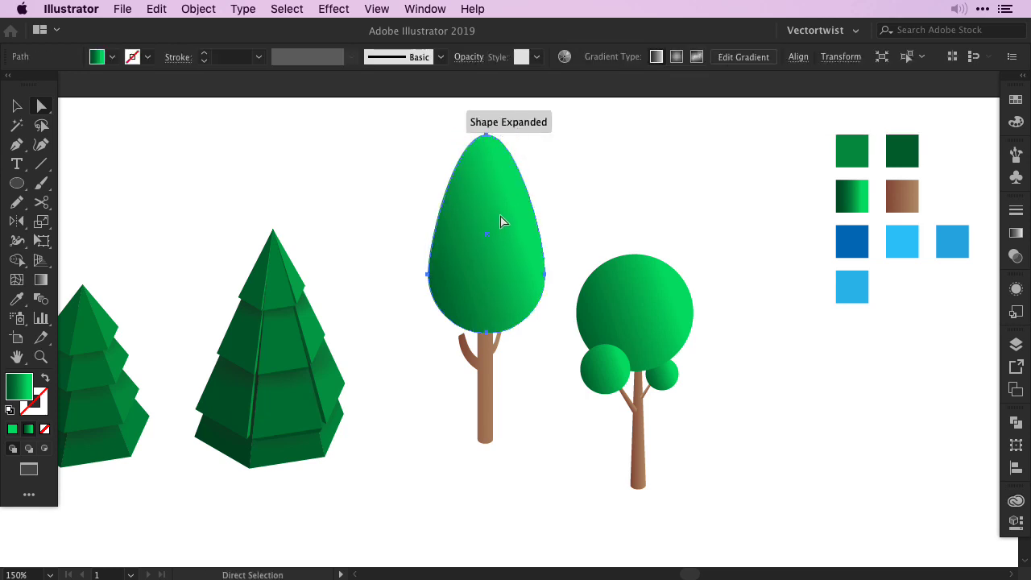
{"action": "key", "text": "e"}
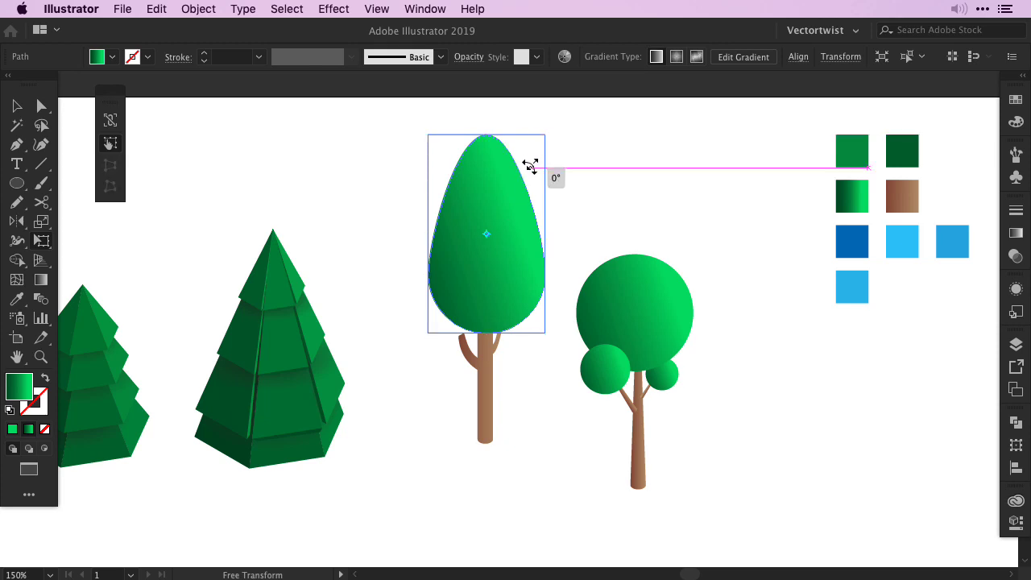
{"action": "left_click_drag", "start_coordinate": [530, 167], "coordinate": [525, 168]}
- Duplicate the egg-shaped crown, tilt the copy to the left, shrink it and set it over the left branch
{"action": "key", "text": "v"}
{"action": "left_click_drag", "start_coordinate": [492, 229], "coordinate": [425, 330]}
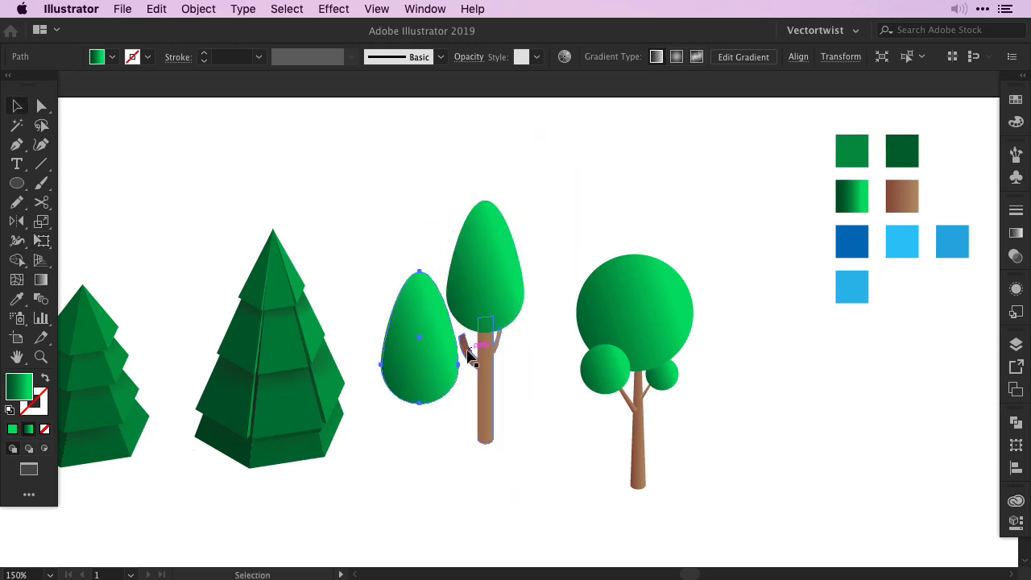
{"action": "key", "text": "e"}
{"action": "left_click_drag", "start_coordinate": [432, 253], "coordinate": [418, 328]}
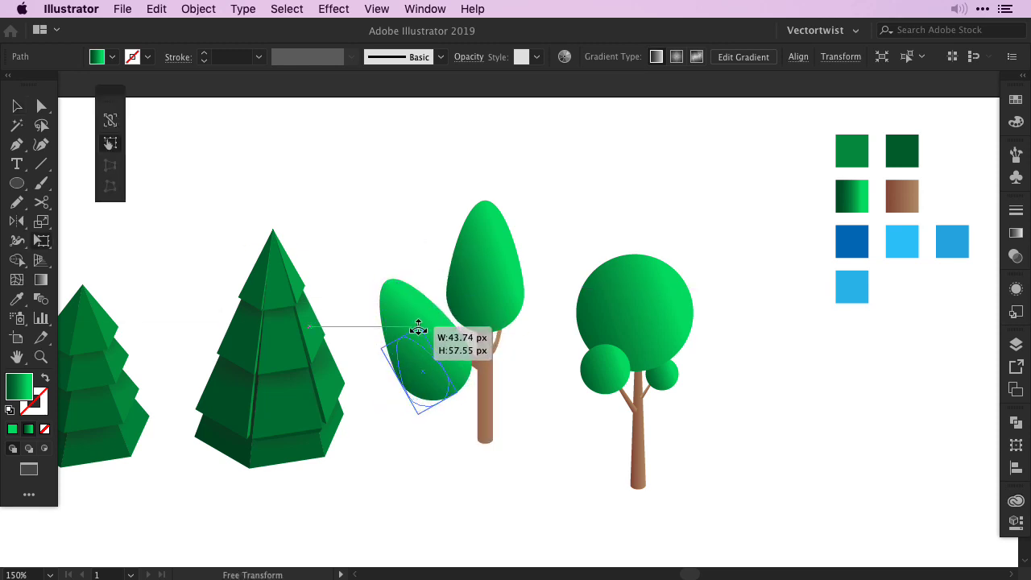
{"action": "key", "text": "v"}
{"action": "left_click", "coordinate": [598, 516]}
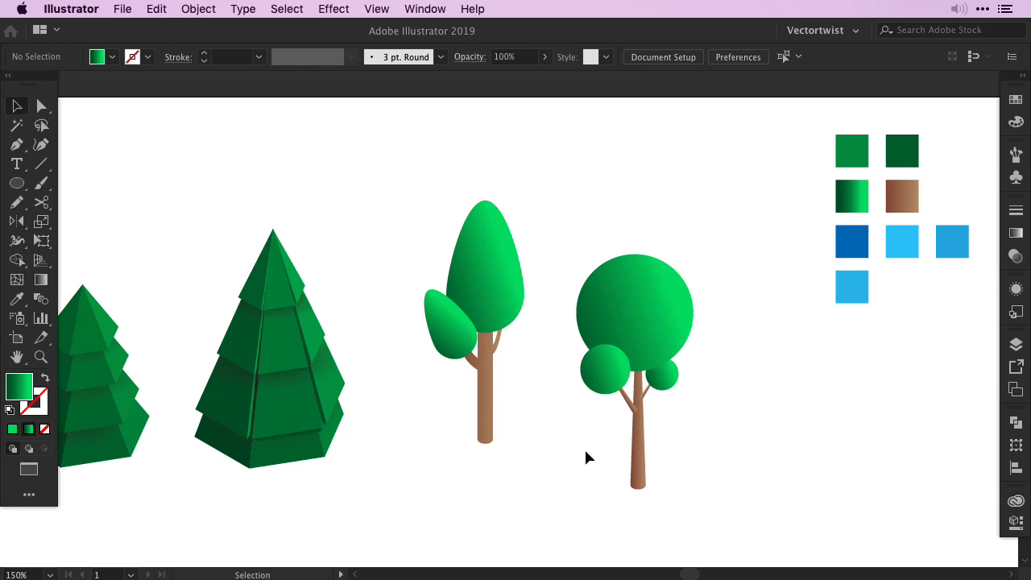
- Copy only the tapered trunk of the round-crowned tree and paste it in the empty area beside the egg-crowned tree
{"action": "left_click_drag", "start_coordinate": [580, 495], "coordinate": [675, 436]}
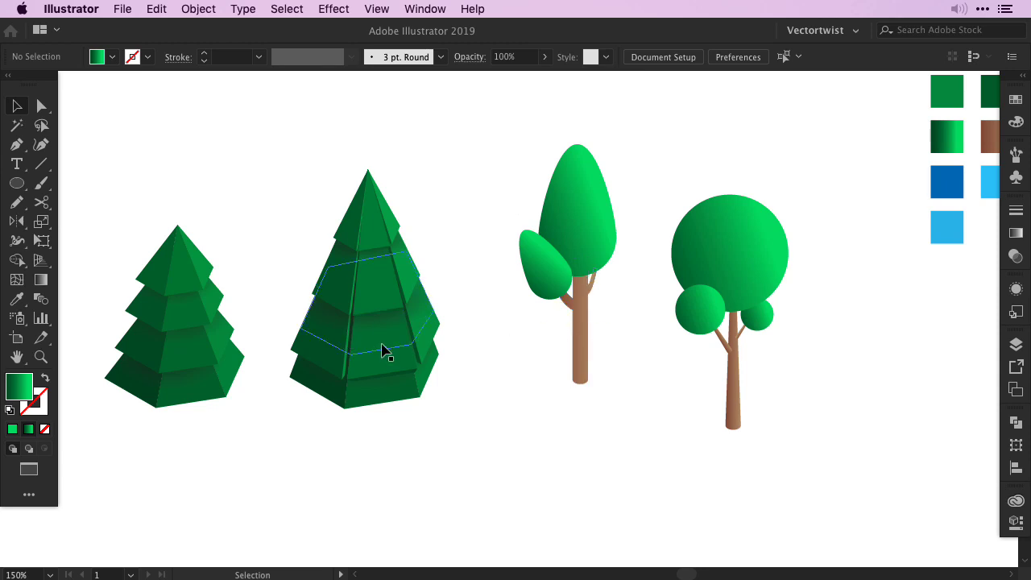
{"action": "double_click", "coordinate": [733, 407]}
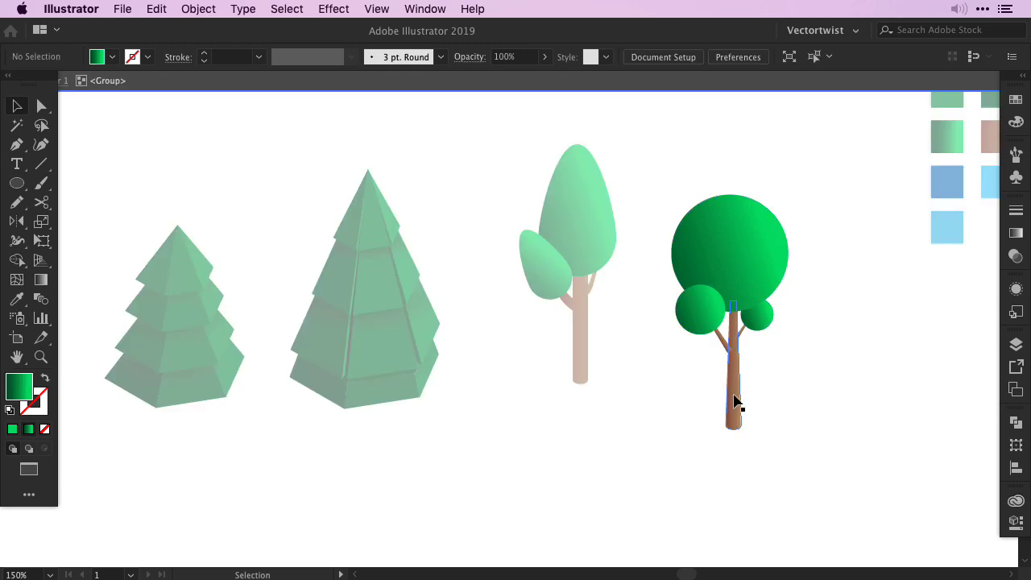
{"action": "double_click", "coordinate": [733, 403]}
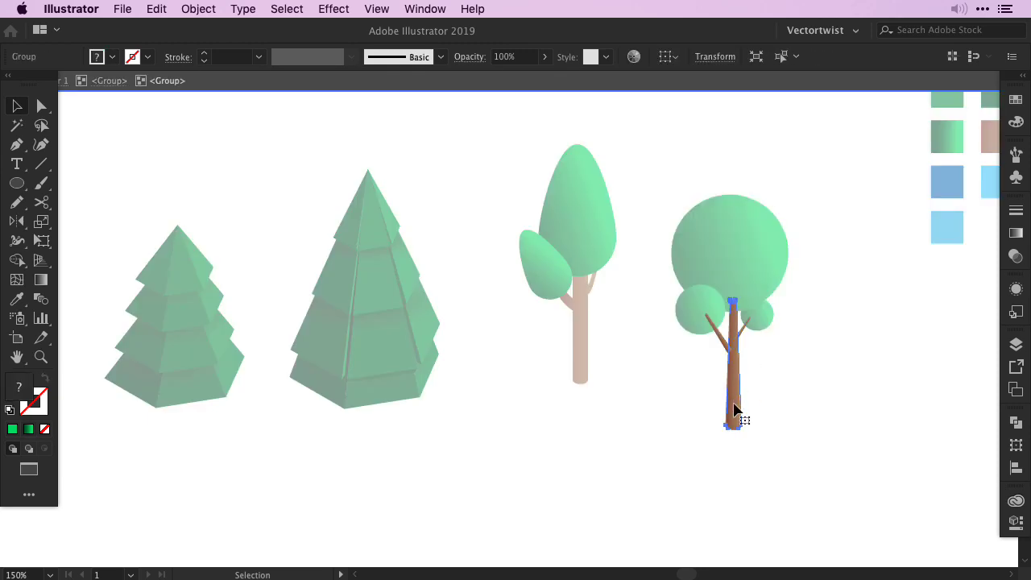
{"action": "double_click", "coordinate": [661, 430]}
{"action": "key", "text": "super+v"}
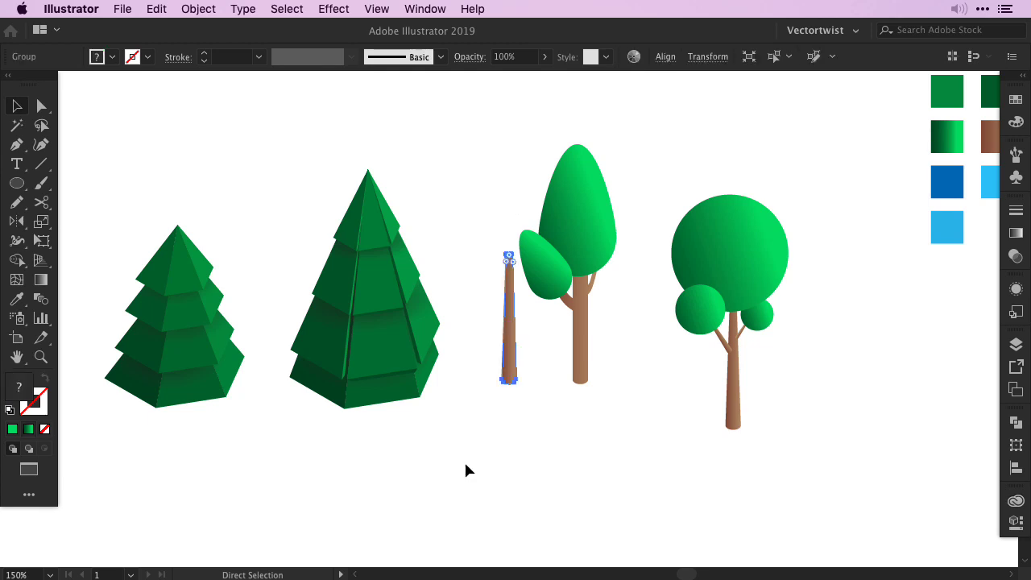
{"action": "left_click_drag", "start_coordinate": [507, 330], "coordinate": [493, 375]}
- Shorten the pasted trunk to a stump by lowering its upper end points
{"action": "left_click", "coordinate": [509, 330]}
{"action": "key", "text": "a"}
{"action": "left_click_drag", "start_coordinate": [477, 269], "coordinate": [493, 390]}
{"action": "key", "text": "v"}
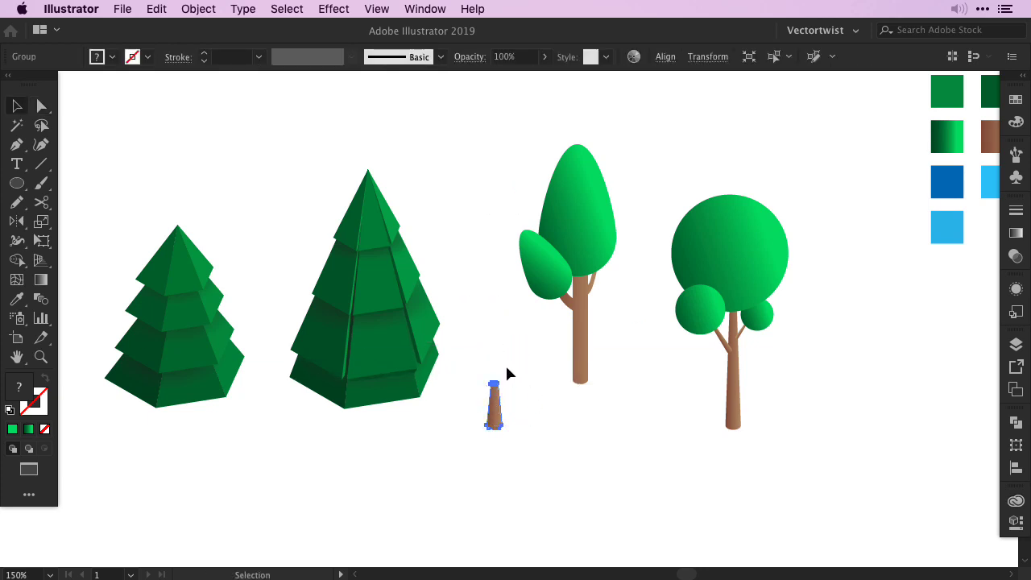
- Enlarge the stump and place a copy beneath each pine, sent behind the foliage
{"action": "key", "text": "e"}
{"action": "left_click_drag", "start_coordinate": [503, 380], "coordinate": [516, 373]}
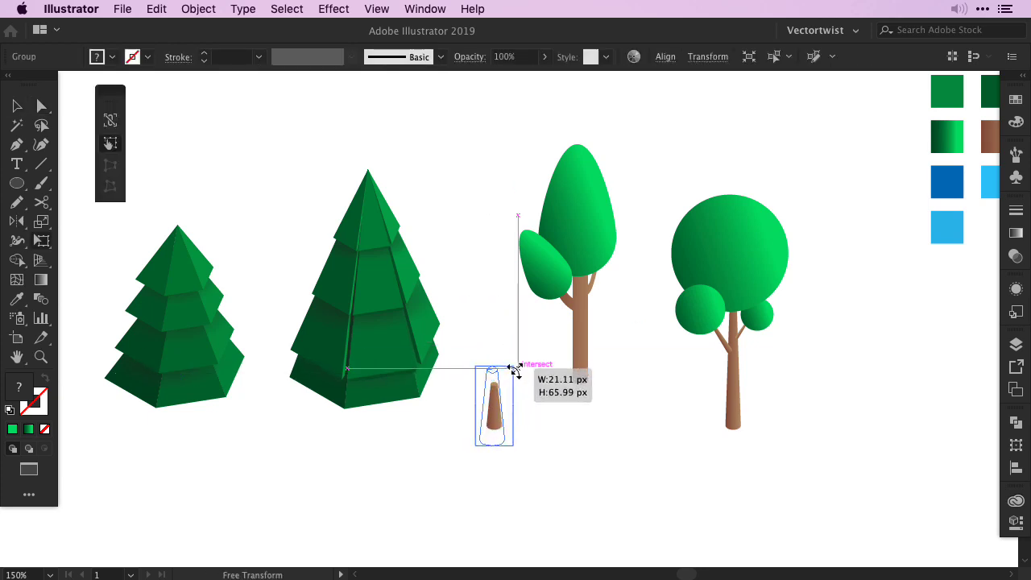
{"action": "key", "text": "v"}
{"action": "left_click_drag", "start_coordinate": [495, 435], "coordinate": [182, 420]}
{"action": "key", "text": "super+shift+bracketleft"}
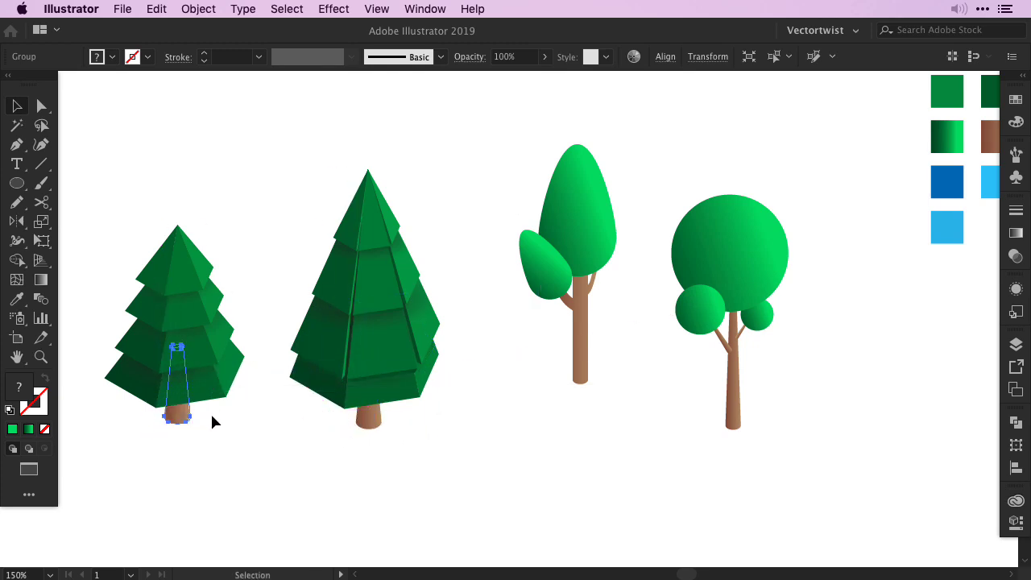
{"action": "left_click", "coordinate": [333, 481]}
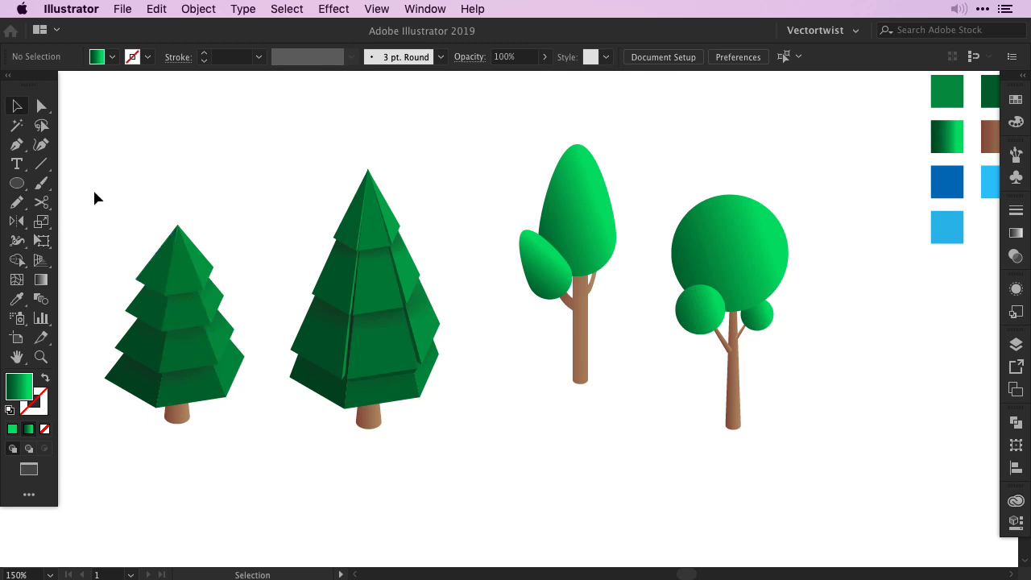
- Group the small pine, the tall pine and the egg-crowned tree, each together with its own trunk
{"action": "left_click_drag", "start_coordinate": [99, 193], "coordinate": [243, 458]}
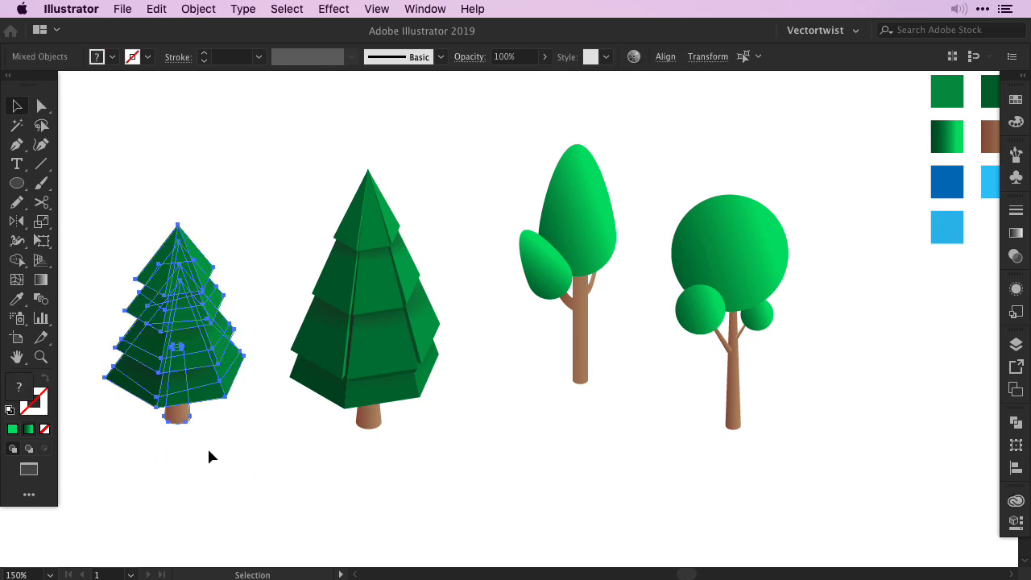
{"action": "key", "text": "super+g"}
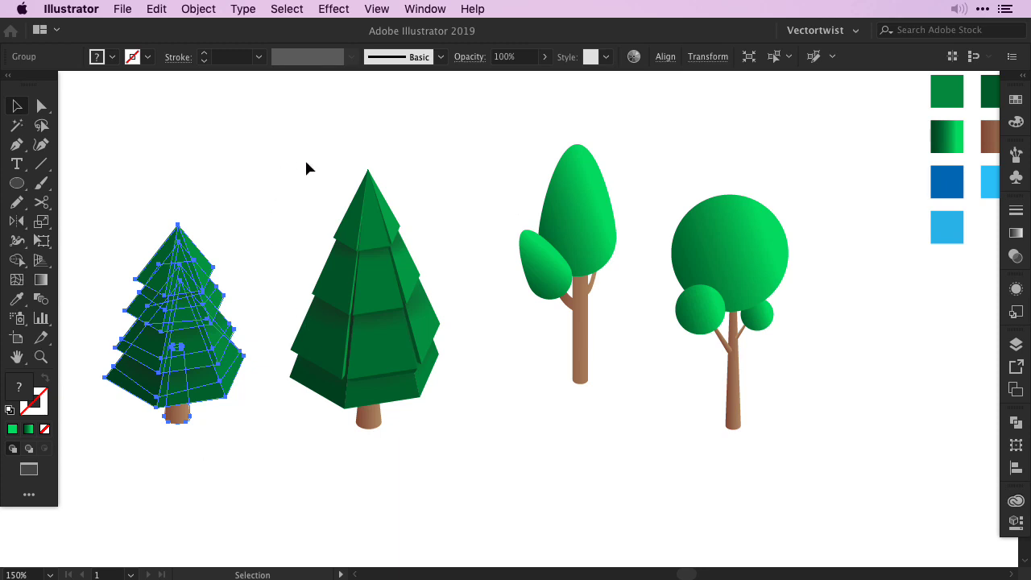
{"action": "left_click_drag", "start_coordinate": [306, 146], "coordinate": [437, 467]}
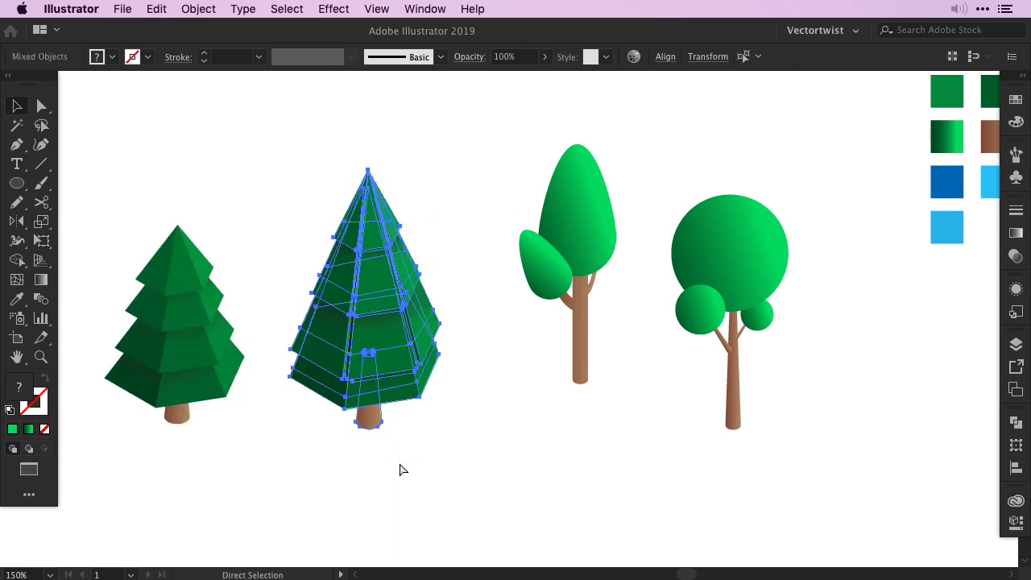
{"action": "left_click_drag", "start_coordinate": [509, 117], "coordinate": [600, 412]}
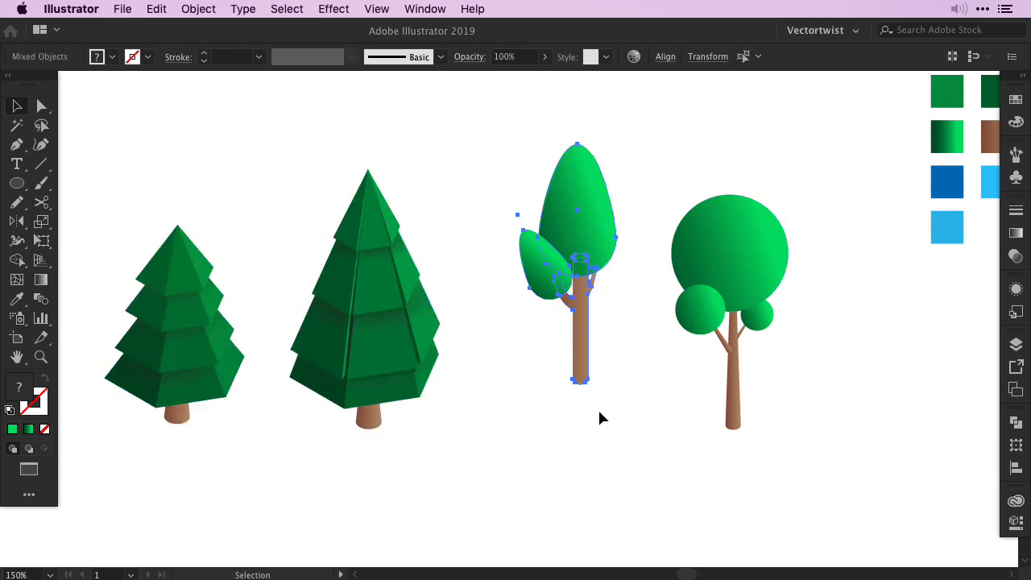
{"action": "left_click", "coordinate": [866, 398]}
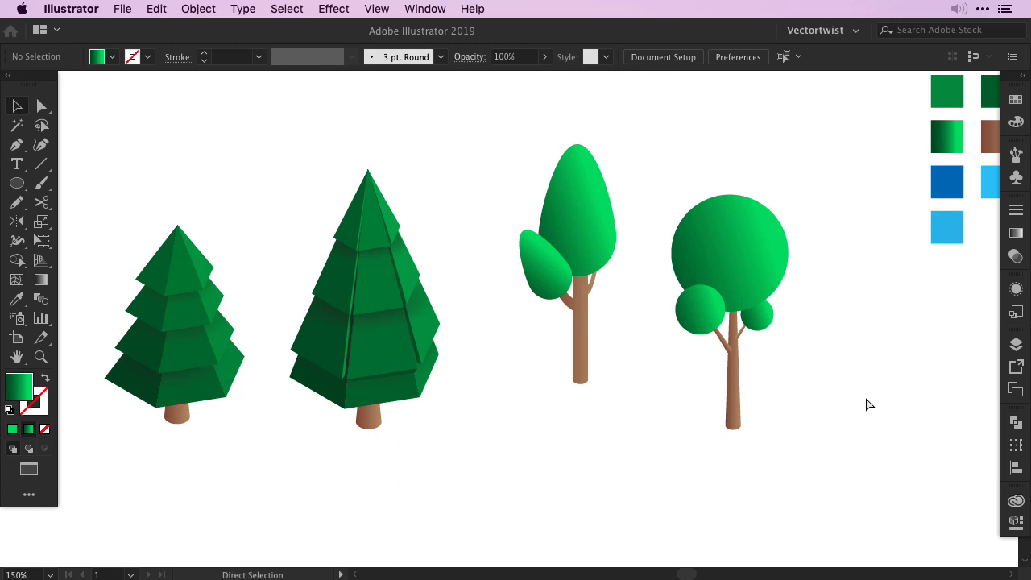
- Remove all the colour sample squares from the artboard
{"action": "key", "text": "super+minus"}
{"action": "key", "text": "super+minus"}
{"action": "key", "text": "space"}
{"action": "left_click_drag", "start_coordinate": [598, 446], "coordinate": [650, 375]}
{"action": "left_click_drag", "start_coordinate": [737, 109], "coordinate": [828, 259]}
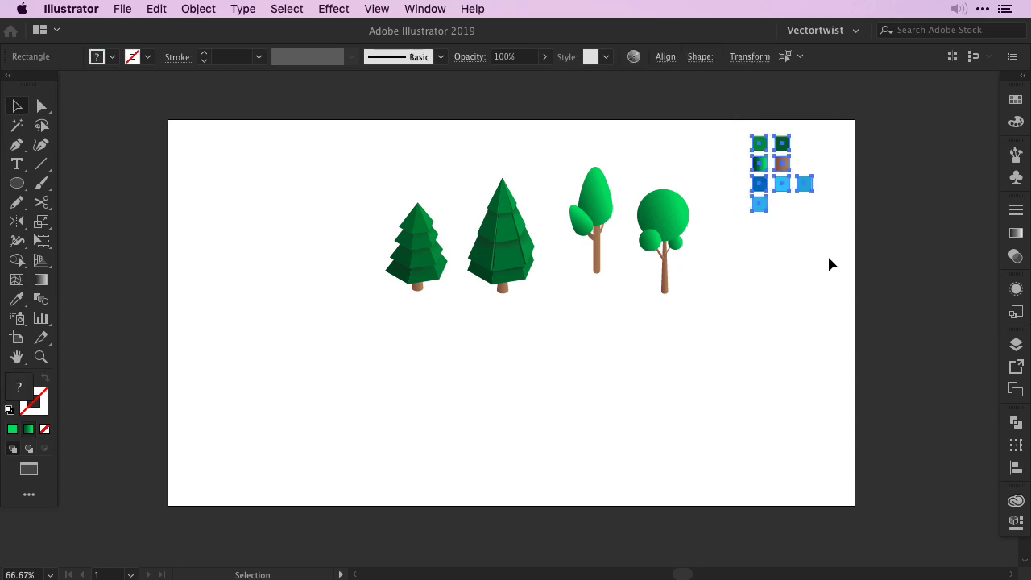
{"action": "key", "text": "super+x"}
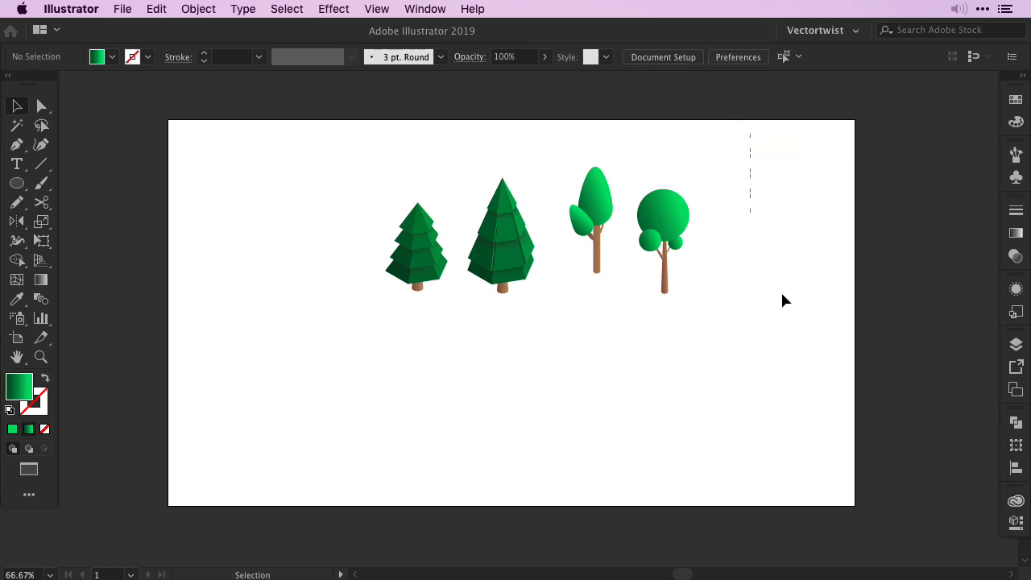
- Show the Swatches panel and draw a mid-green ground rectangle across the full width of the artboard's lower part
{"action": "left_click", "coordinate": [1008, 94]}
{"action": "left_click_drag", "start_coordinate": [831, 91], "coordinate": [877, 96]}
{"action": "left_click", "coordinate": [969, 92]}
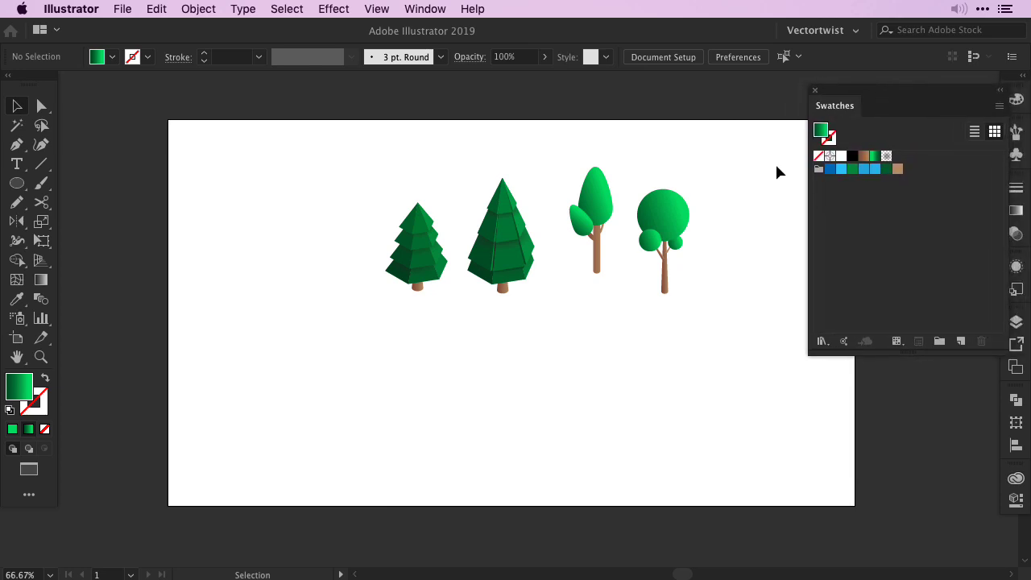
{"action": "left_click_drag", "start_coordinate": [724, 263], "coordinate": [651, 266]}
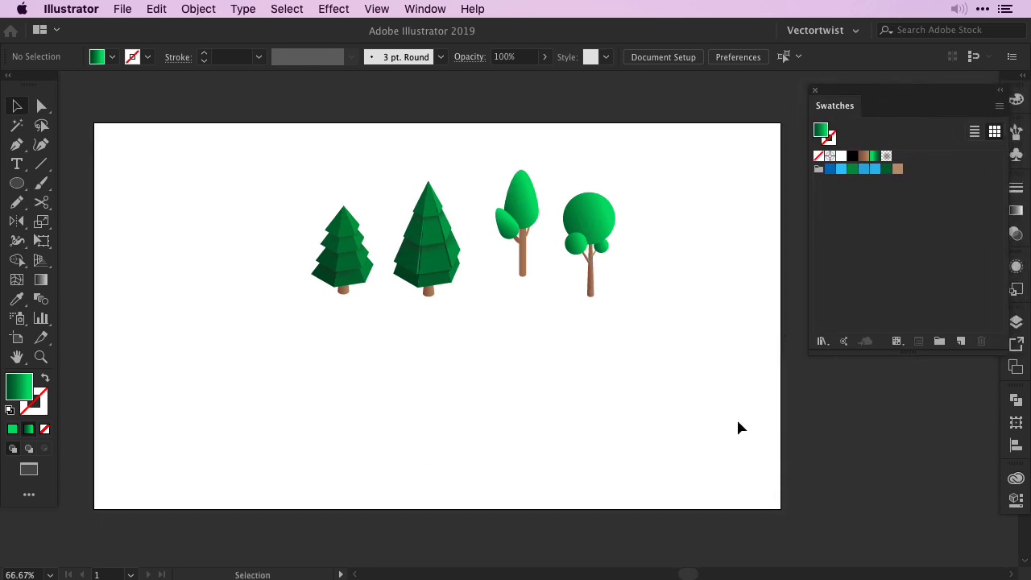
{"action": "left_click", "coordinate": [851, 169]}
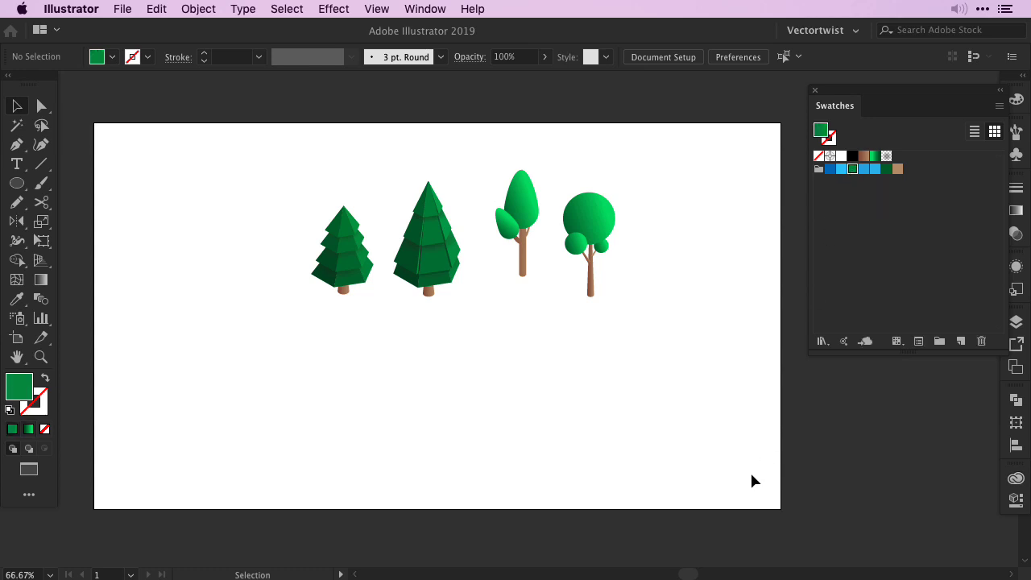
{"action": "key", "text": "m"}
{"action": "left_click_drag", "start_coordinate": [781, 509], "coordinate": [91, 364]}
{"action": "key", "text": "v"}
{"action": "key", "text": "super+shift+a"}
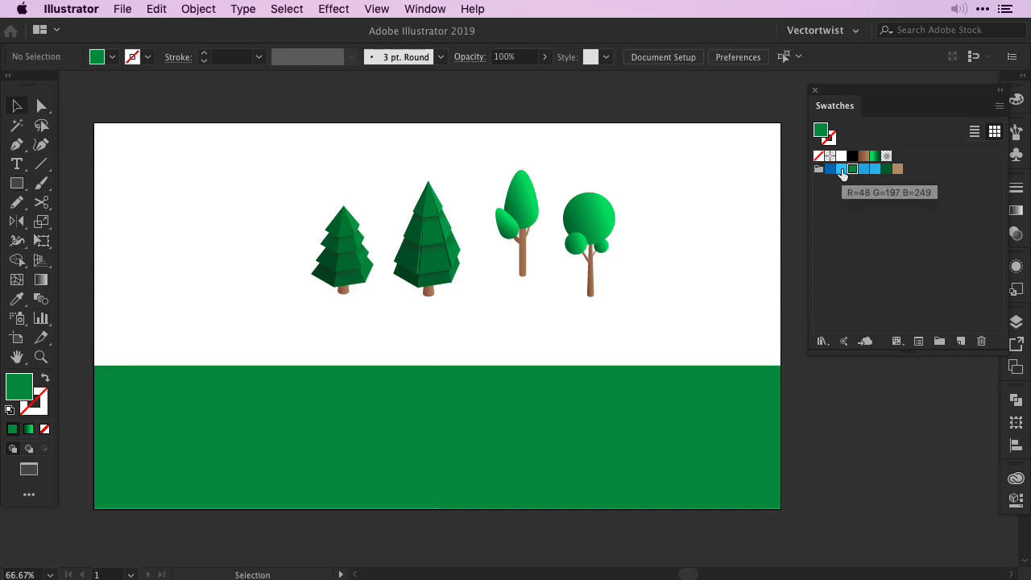
- Draw a light blue (R=48 G=197 B=249) sky rectangle from the artboard's top to the ground and send it behind the trees
{"action": "left_click", "coordinate": [841, 168]}
{"action": "key", "text": "m"}
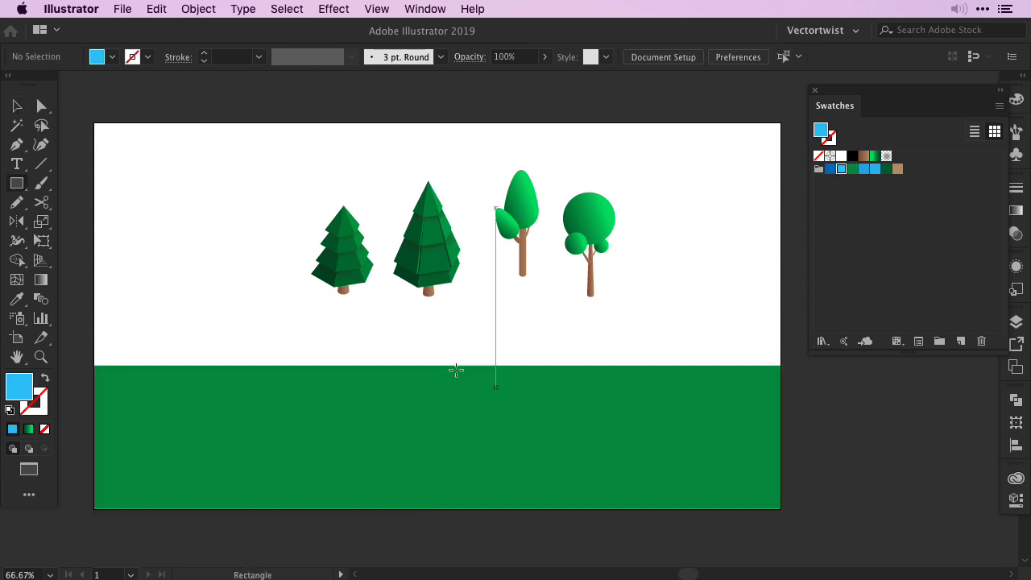
{"action": "left_click_drag", "start_coordinate": [91, 122], "coordinate": [781, 366]}
{"action": "key", "text": "v"}
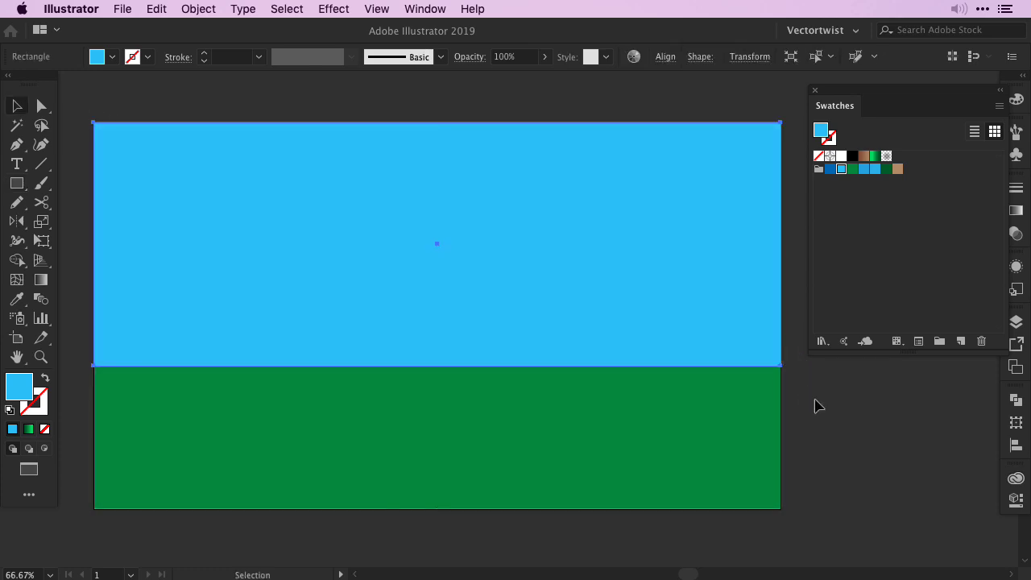
{"action": "key", "text": "super+shift+bracketleft"}
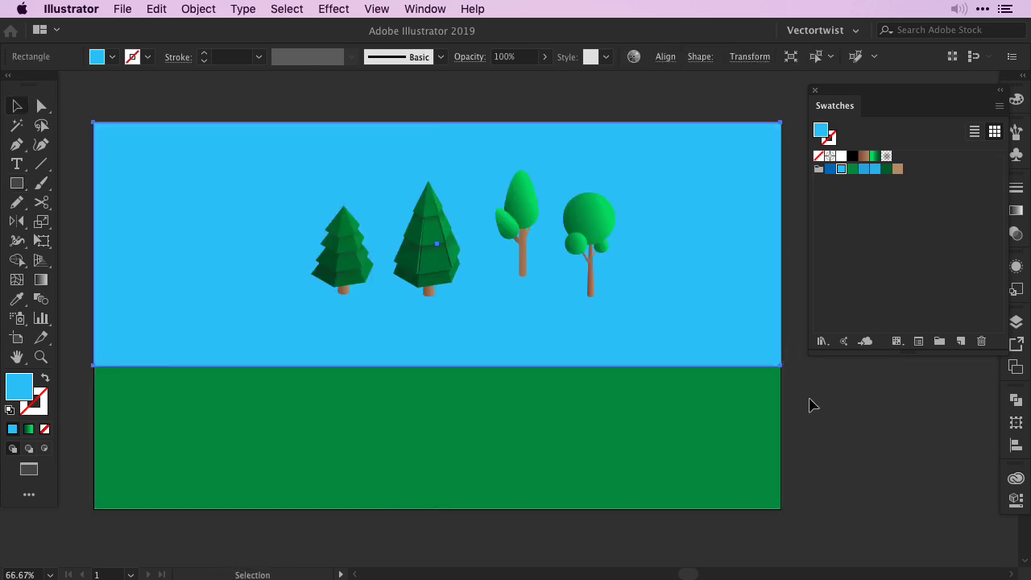
{"action": "key", "text": "c"}
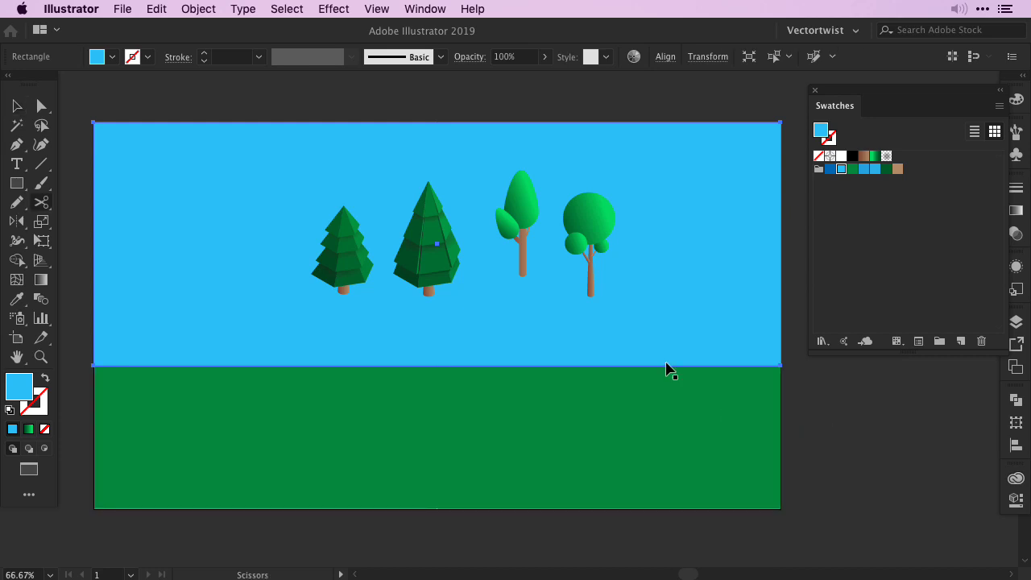
{"action": "key", "text": "v"}
{"action": "left_click", "coordinate": [689, 457]}
{"action": "left_click", "coordinate": [820, 427]}
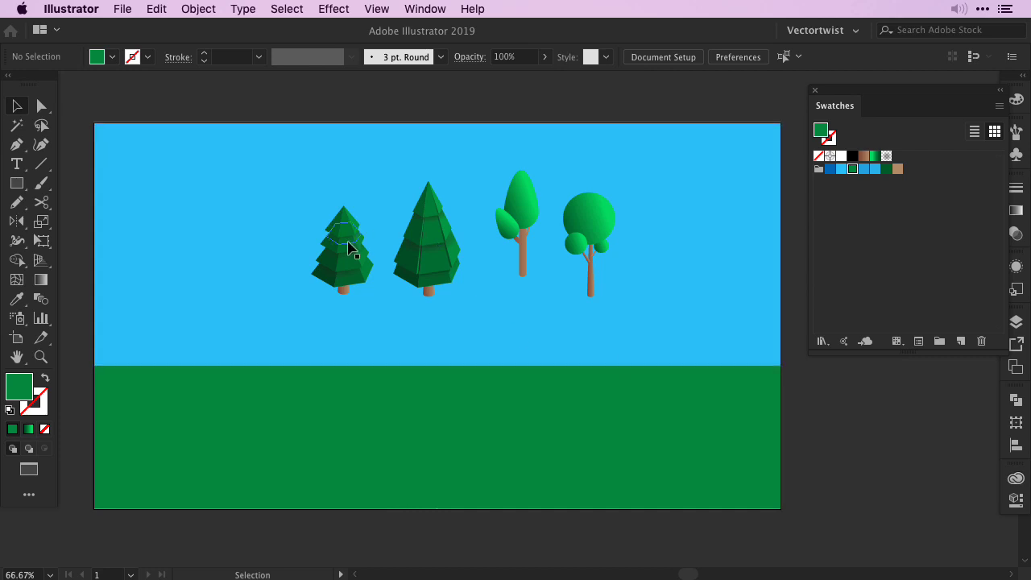
- Select all four trees and enlarge them together to more than one and a half times their size
{"action": "left_click_drag", "start_coordinate": [575, 218], "coordinate": [112, 348]}
{"action": "key", "text": "super+z"}
{"action": "left_click", "coordinate": [347, 261], "text": "shift"}
{"action": "left_click", "coordinate": [428, 250], "text": "shift"}
{"action": "left_click", "coordinate": [520, 214], "text": "shift"}
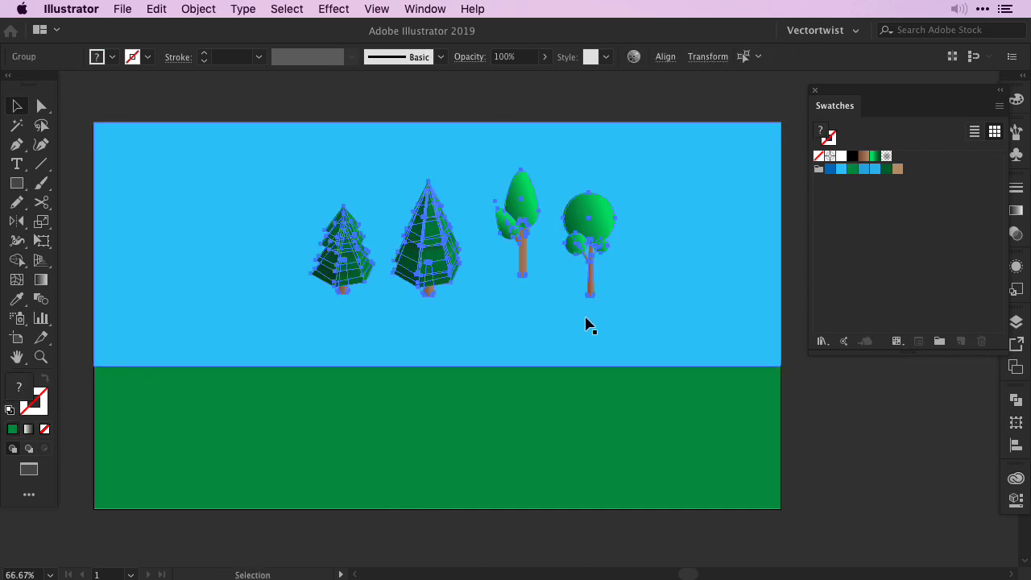
{"action": "key", "text": "e"}
{"action": "left_click_drag", "start_coordinate": [617, 298], "coordinate": [706, 366]}
- Place the round-crowned tree and a copy of it at the artboard's left edge, with the egg-crowned tree in front of them
{"action": "key", "text": "v"}
{"action": "left_click_drag", "start_coordinate": [645, 204], "coordinate": [129, 360]}
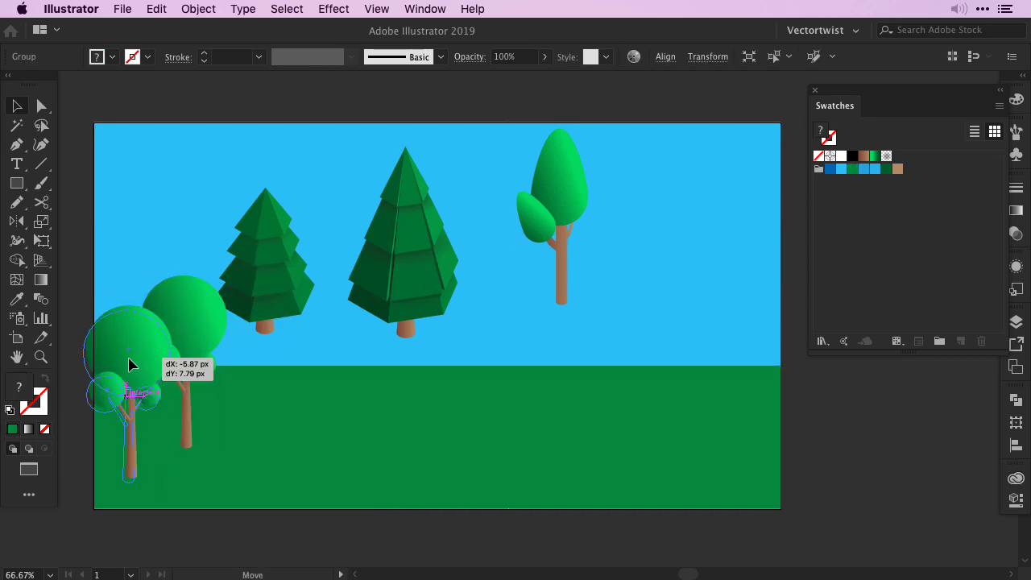
{"action": "left_click_drag", "start_coordinate": [558, 215], "coordinate": [213, 407]}
- Move the small pine down beside the left tree group and enlarge it slightly
{"action": "left_click_drag", "start_coordinate": [273, 296], "coordinate": [289, 353]}
{"action": "key", "text": "e"}
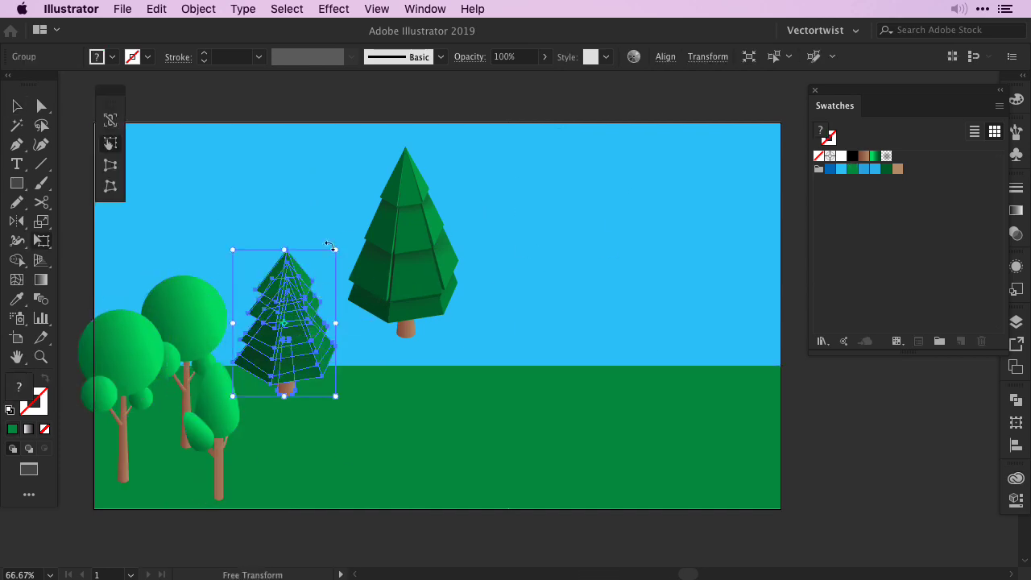
{"action": "left_click_drag", "start_coordinate": [336, 250], "coordinate": [343, 240]}
{"action": "left_click_drag", "start_coordinate": [307, 327], "coordinate": [281, 337]}
- Move the tall pine just right of the middle and add copies of the small and tall pines to its right
{"action": "key", "text": "v"}
{"action": "left_click_drag", "start_coordinate": [397, 275], "coordinate": [517, 338]}
{"action": "left_click_drag", "start_coordinate": [278, 329], "coordinate": [637, 354]}
{"action": "left_click_drag", "start_coordinate": [514, 292], "coordinate": [682, 296]}
{"action": "left_click_drag", "start_coordinate": [626, 354], "coordinate": [614, 357]}
{"action": "left_click", "coordinate": [707, 389]}
- Add two copies of the round-crowned tree at the artboard's right edge and shrink the front one slightly
{"action": "left_click_drag", "start_coordinate": [116, 360], "coordinate": [758, 309]}
{"action": "left_click_drag", "start_coordinate": [126, 356], "coordinate": [712, 372]}
{"action": "key", "text": "e"}
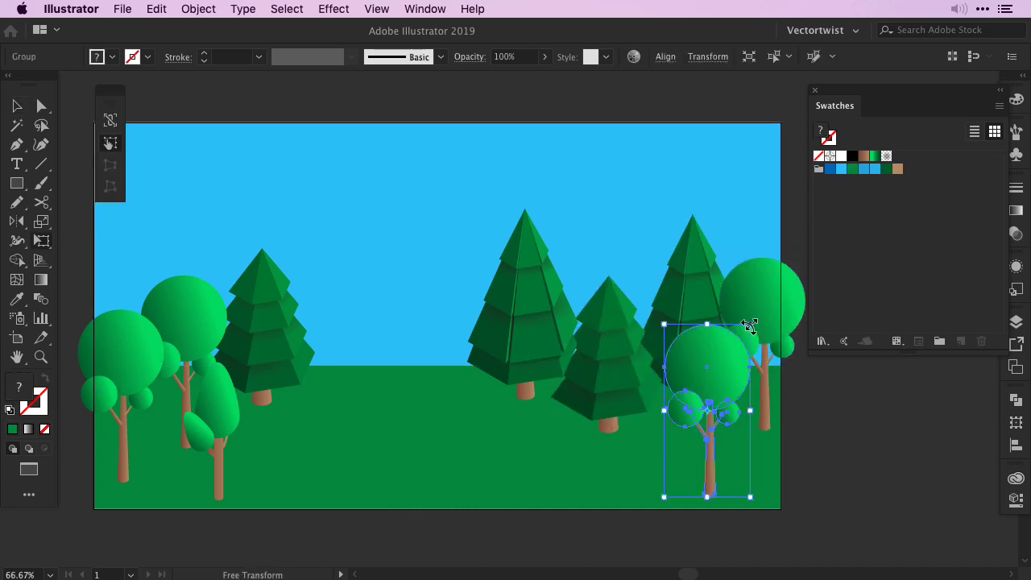
{"action": "left_click_drag", "start_coordinate": [750, 325], "coordinate": [744, 333]}
{"action": "key", "text": "v"}
- Add copies of the round-crowned and egg-crowned trees in the middle gap, shifting the left small pine slightly toward them
{"action": "left_click_drag", "start_coordinate": [529, 332], "coordinate": [450, 404]}
{"action": "key", "text": "super+z"}
{"action": "left_click_drag", "start_coordinate": [746, 312], "coordinate": [433, 285]}
{"action": "left_click_drag", "start_coordinate": [281, 331], "coordinate": [300, 333]}
{"action": "left_click_drag", "start_coordinate": [226, 415], "coordinate": [391, 324]}
- Nudge the middle and right-hand trees to even out the spacing between them
{"action": "left_click_drag", "start_coordinate": [450, 282], "coordinate": [426, 285]}
{"action": "left_click_drag", "start_coordinate": [381, 318], "coordinate": [367, 318]}
{"action": "left_click_drag", "start_coordinate": [530, 323], "coordinate": [516, 324]}
{"action": "left_click_drag", "start_coordinate": [628, 360], "coordinate": [615, 362]}
{"action": "left_click_drag", "start_coordinate": [692, 306], "coordinate": [683, 303]}
{"action": "left_click_drag", "start_coordinate": [711, 380], "coordinate": [718, 383]}
{"action": "left_click_drag", "start_coordinate": [606, 361], "coordinate": [583, 358]}
{"action": "left_click_drag", "start_coordinate": [714, 385], "coordinate": [726, 390]}
{"action": "left_click", "coordinate": [822, 416]}
- Enlarge the rear round-crowned tree of the left group slightly and reposition the egg-crowned tree in front of it
{"action": "left_click_drag", "start_coordinate": [223, 412], "coordinate": [230, 411]}
{"action": "left_click_drag", "start_coordinate": [185, 318], "coordinate": [188, 310]}
{"action": "key", "text": "e"}
{"action": "left_click_drag", "start_coordinate": [228, 270], "coordinate": [235, 258]}
{"action": "left_click_drag", "start_coordinate": [193, 310], "coordinate": [187, 320]}
{"action": "key", "text": "v"}
{"action": "left_click_drag", "start_coordinate": [220, 415], "coordinate": [197, 423]}
{"action": "left_click_drag", "start_coordinate": [204, 427], "coordinate": [229, 418]}
{"action": "left_click", "coordinate": [189, 514]}
- Draw a freeform pond with the Pencil tool on the ground below the middle trees, filled with the medium blue swatch
{"action": "left_click", "coordinate": [865, 170]}
{"action": "key", "text": "n"}
{"action": "mouse_move", "coordinate": [339, 427]}
{"action": "left_mouse_down"}
{"action": "mouse_move", "coordinate": [358, 452]}
{"action": "mouse_move", "coordinate": [430, 473]}
{"action": "mouse_move", "coordinate": [391, 420]}
{"action": "mouse_move", "coordinate": [343, 429]}
{"action": "left_mouse_up"}
{"action": "key", "text": "v"}
{"action": "left_click_drag", "start_coordinate": [427, 444], "coordinate": [428, 446]}
- Duplicate the pond with a slight offset and split both overlapping shapes with the Divide pathfinder
{"action": "key", "text": "super+equal"}
{"action": "key", "text": "super+equal"}
{"action": "left_click_drag", "start_coordinate": [501, 281], "coordinate": [504, 286]}
{"action": "left_click", "coordinate": [504, 240], "text": "shift"}
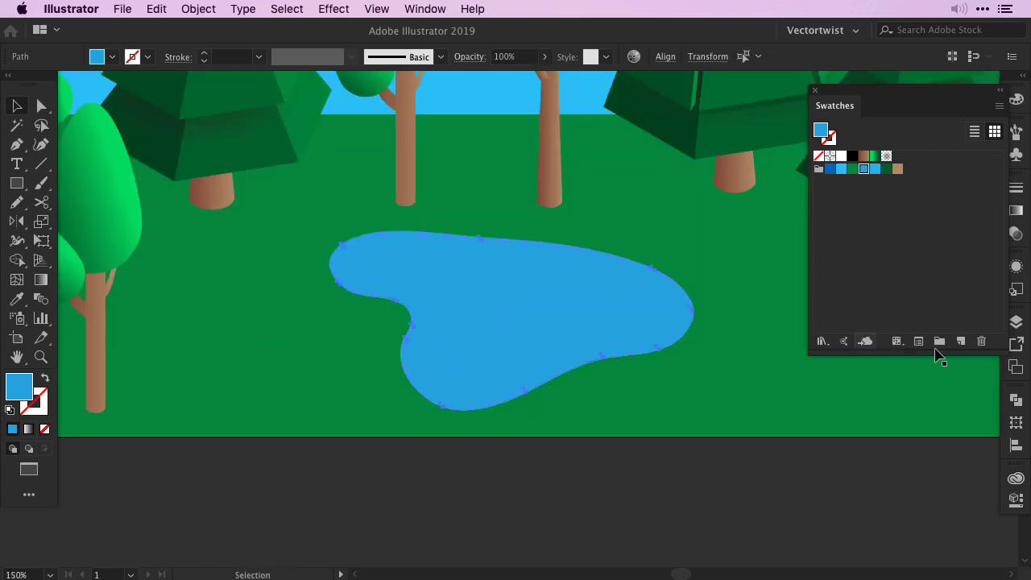
{"action": "left_click", "coordinate": [1016, 400]}
{"action": "left_click", "coordinate": [823, 476]}
{"action": "left_click", "coordinate": [567, 502]}
- Delete the leftover sliver along the pond's lower edge
{"action": "key", "text": "a"}
{"action": "left_click", "coordinate": [522, 391]}
{"action": "key", "text": "Delete"}
- Fill the sliver along the pond's upper edge with dark blue and the sliver at its inner left bend with light blue
{"action": "left_click", "coordinate": [392, 233]}
{"action": "left_click", "coordinate": [830, 172]}
{"action": "left_click", "coordinate": [412, 338]}
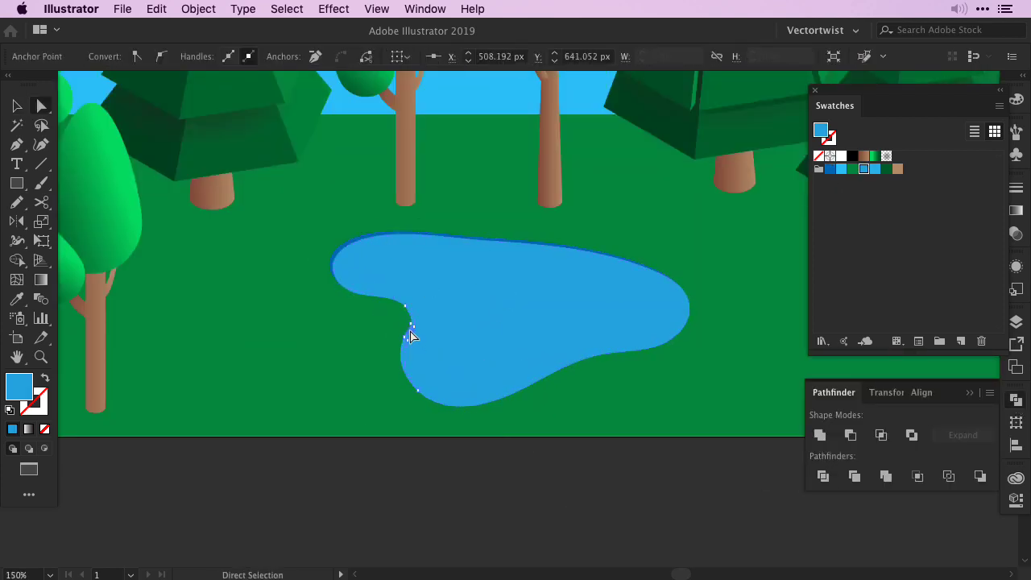
{"action": "left_click", "coordinate": [842, 169]}
{"action": "left_click", "coordinate": [553, 511]}
- Return the floating Swatches panel to the dock so the whole scene is in view
{"action": "key", "text": "super+minus"}
{"action": "left_click_drag", "start_coordinate": [872, 103], "coordinate": [1015, 94]}
{"action": "left_click_drag", "start_coordinate": [748, 287], "coordinate": [728, 434]}
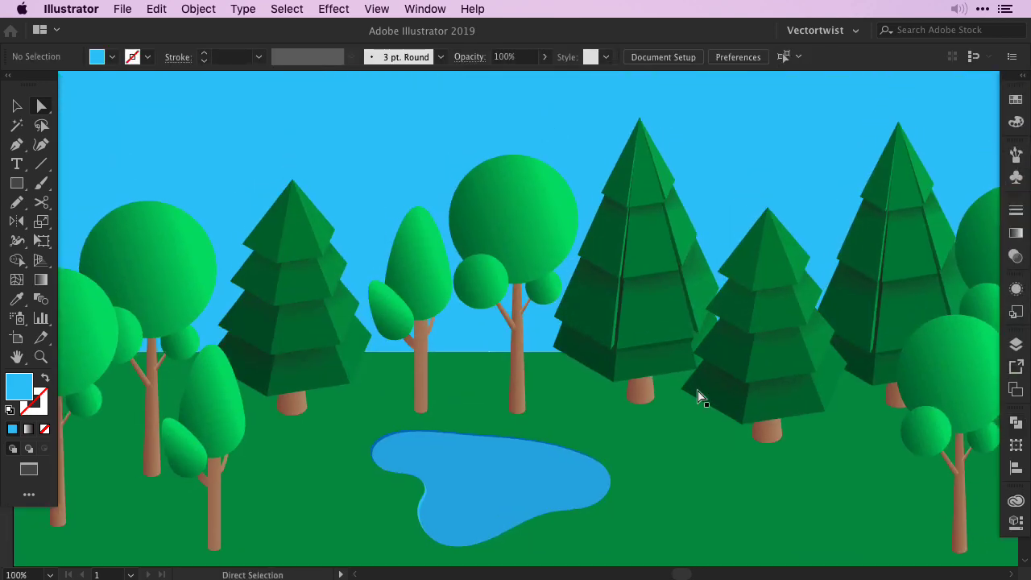
{"action": "key", "text": "v"}
{"action": "left_click", "coordinate": [435, 405]}
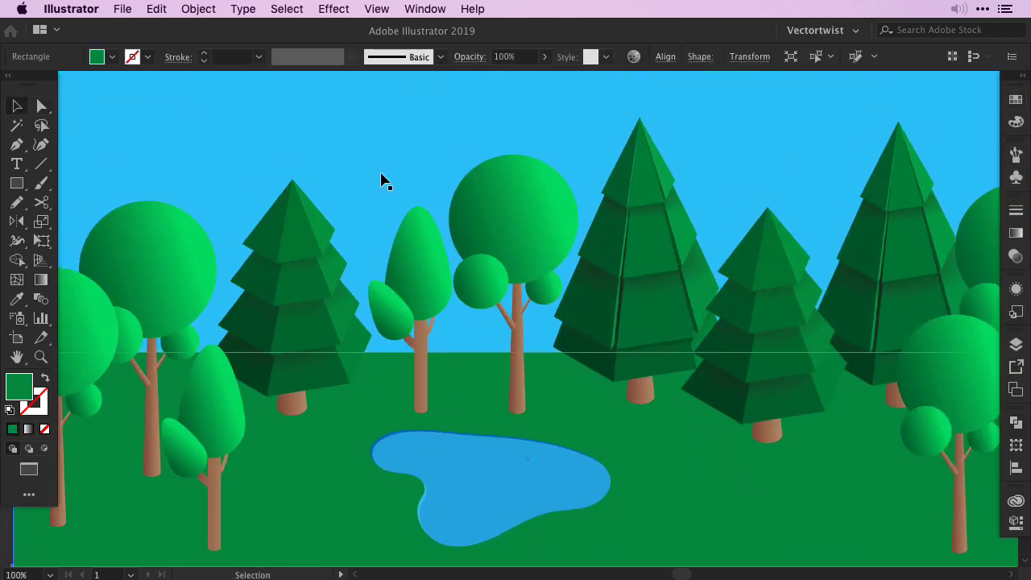
{"action": "key", "text": "super+shift+a"}
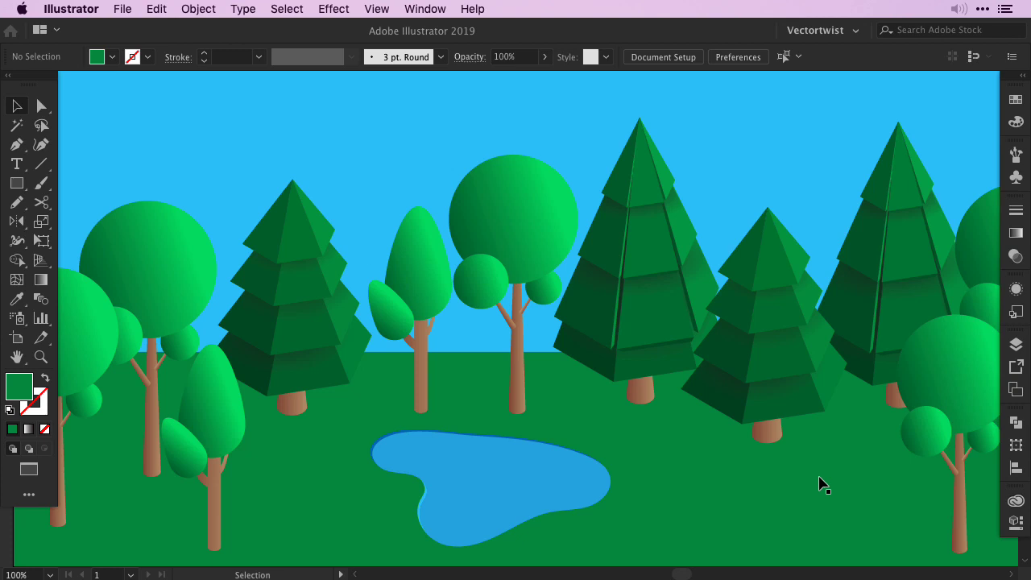
- Select the two small pines and open Recolor Artwork for them
{"action": "key", "text": "super+minus"}
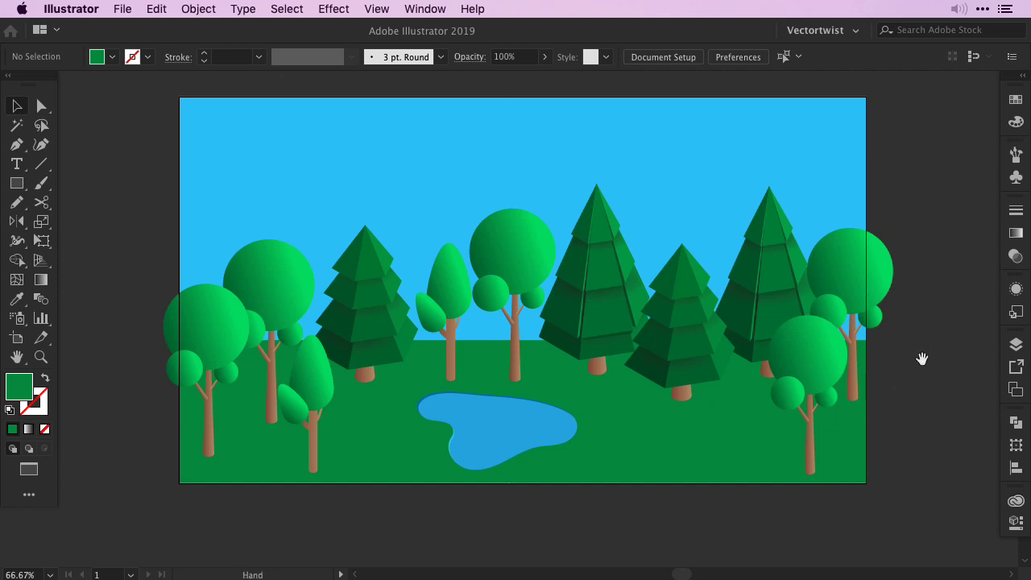
{"action": "mouse_move", "coordinate": [920, 357]}
{"action": "left_mouse_down"}
{"action": "mouse_move", "coordinate": [916, 373]}
{"action": "mouse_move", "coordinate": [923, 366]}
{"action": "left_mouse_up"}
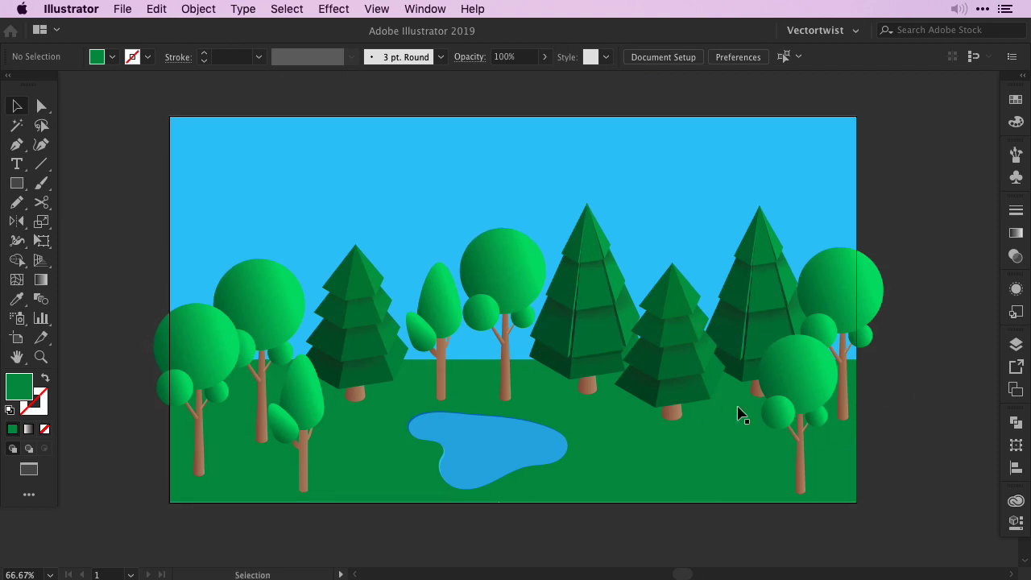
{"action": "left_click", "coordinate": [675, 351]}
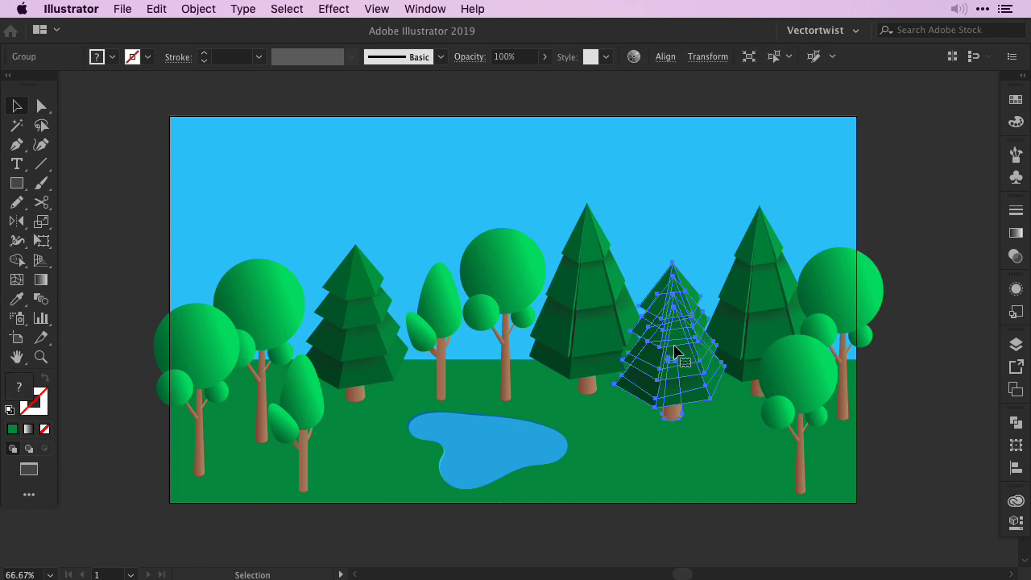
{"action": "left_click", "coordinate": [353, 326], "text": "shift"}
{"action": "left_click", "coordinate": [153, 13]}
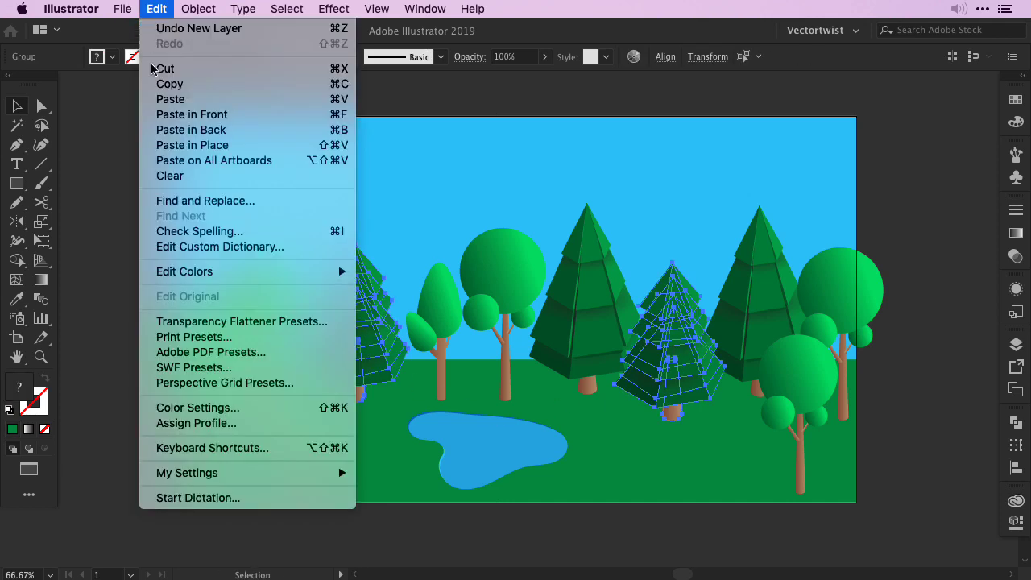
{"action": "mouse_move", "coordinate": [196, 272]}
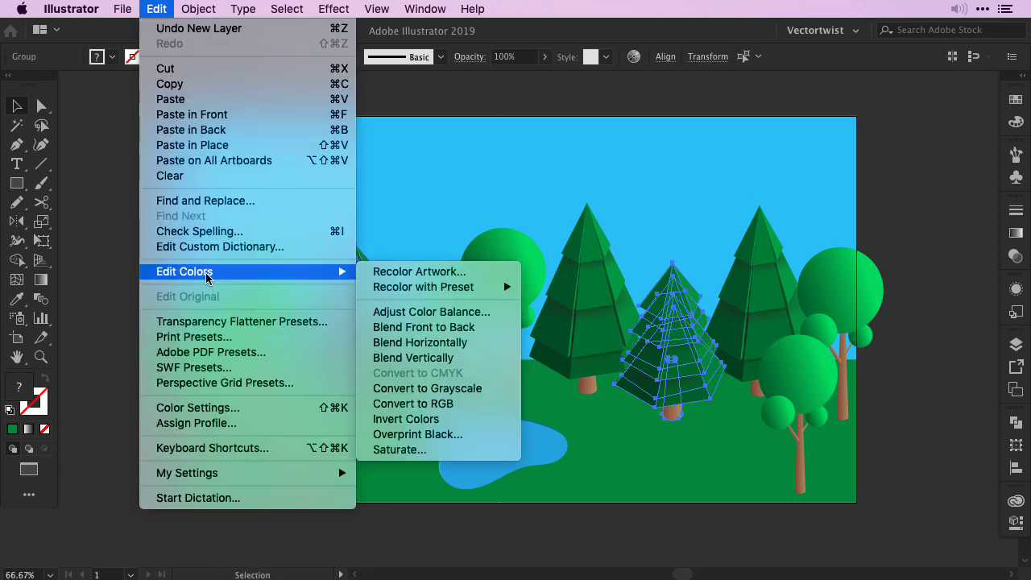
{"action": "left_click", "coordinate": [394, 272]}
{"action": "left_click_drag", "start_coordinate": [636, 81], "coordinate": [596, 53]}
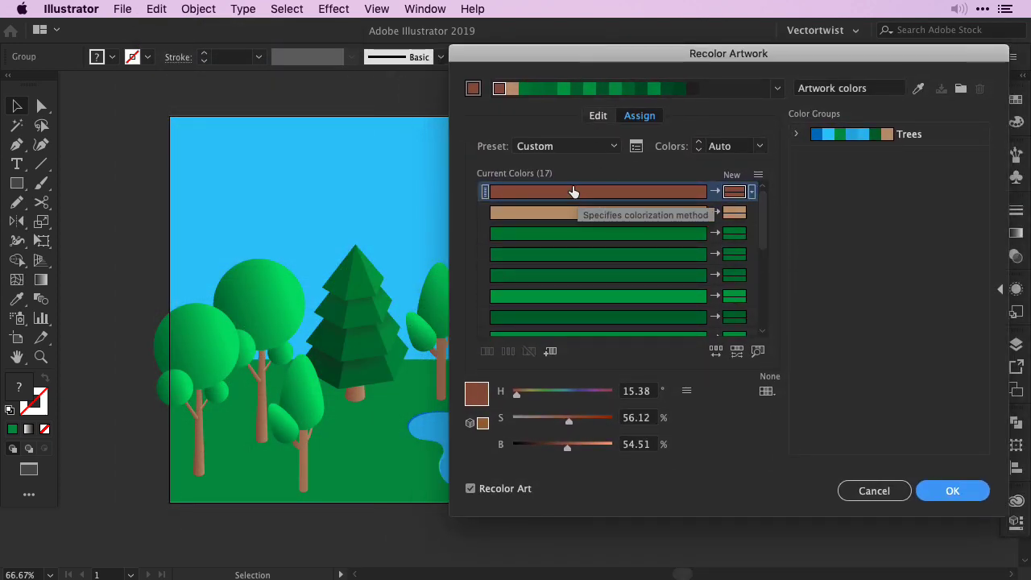
- Exclude the dark brown and light brown trunk colours from the recolouring
{"action": "mouse_move", "coordinate": [763, 208]}
{"action": "left_mouse_down"}
{"action": "mouse_move", "coordinate": [768, 278]}
{"action": "mouse_move", "coordinate": [768, 195]}
{"action": "left_mouse_up"}
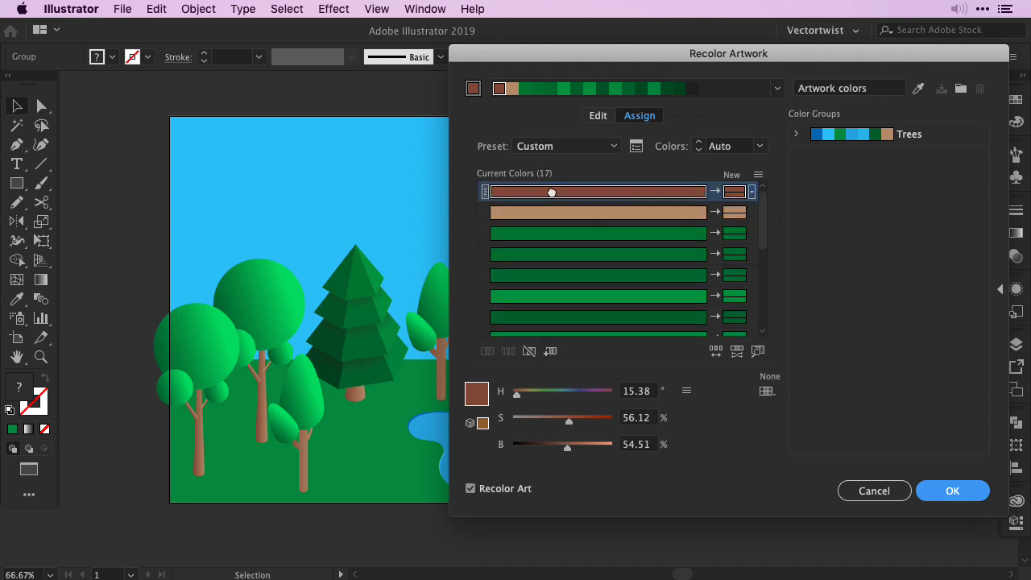
{"action": "right_click", "coordinate": [592, 193]}
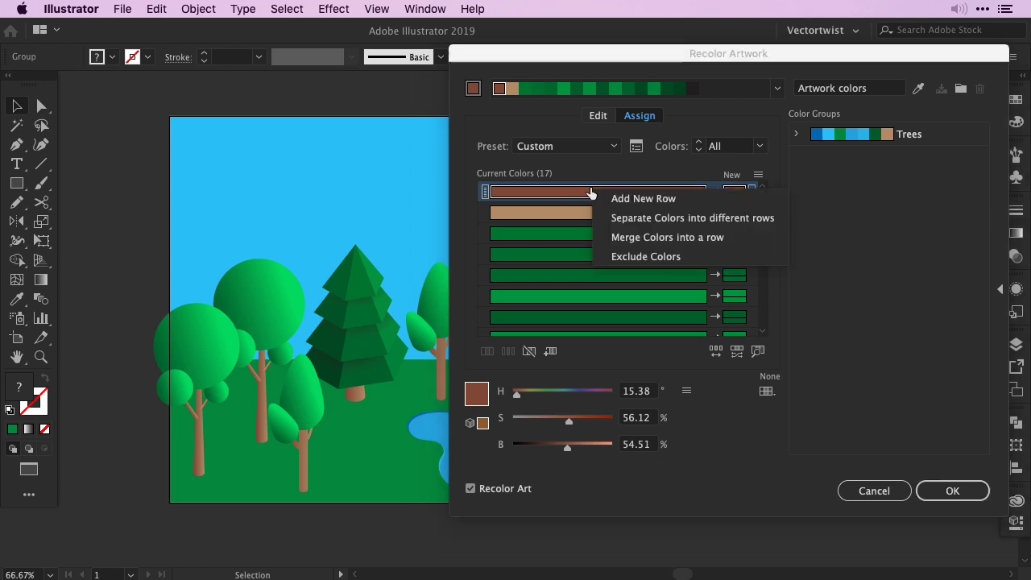
{"action": "left_click", "coordinate": [632, 258]}
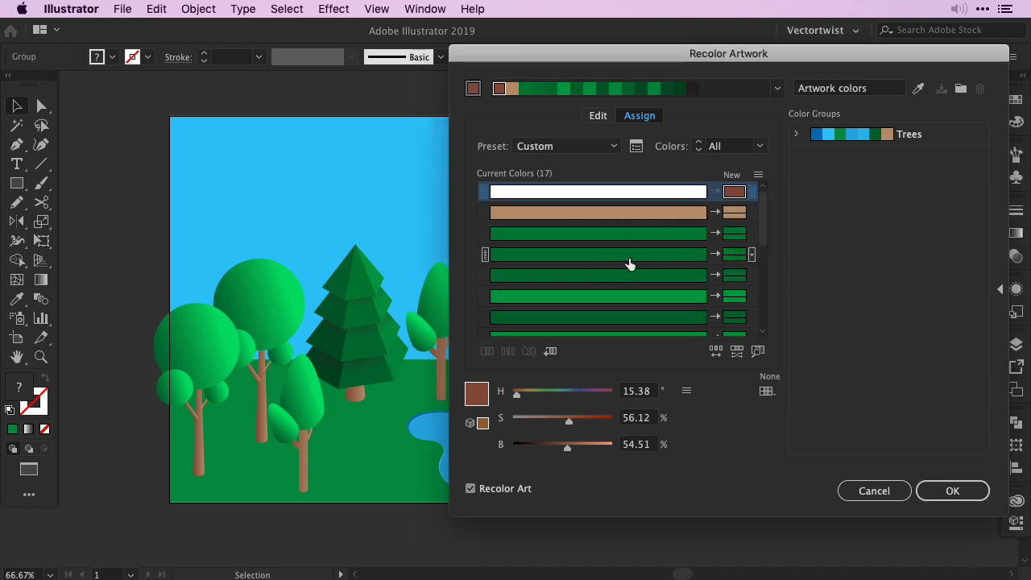
{"action": "left_click", "coordinate": [579, 215]}
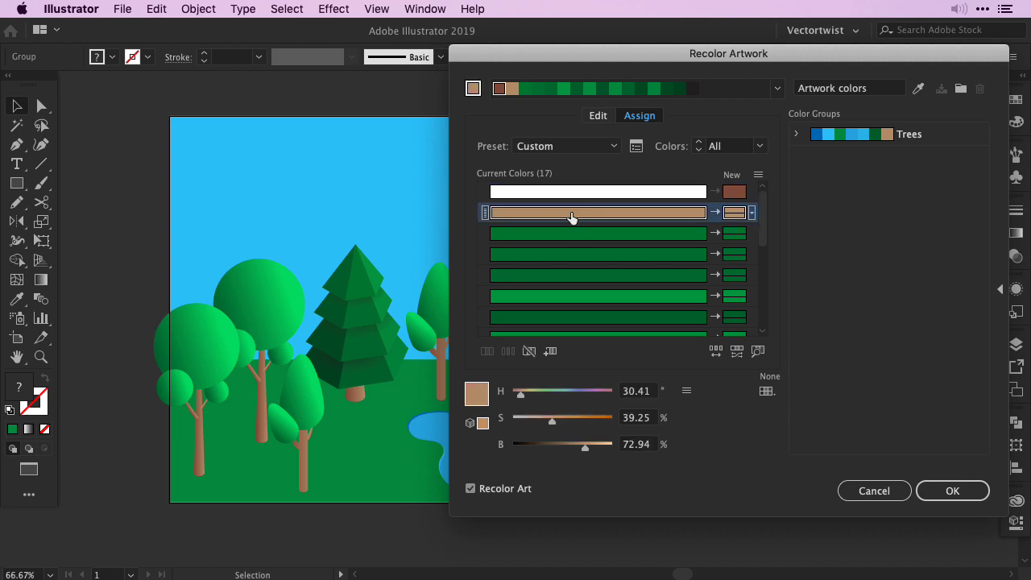
{"action": "right_click", "coordinate": [571, 214]}
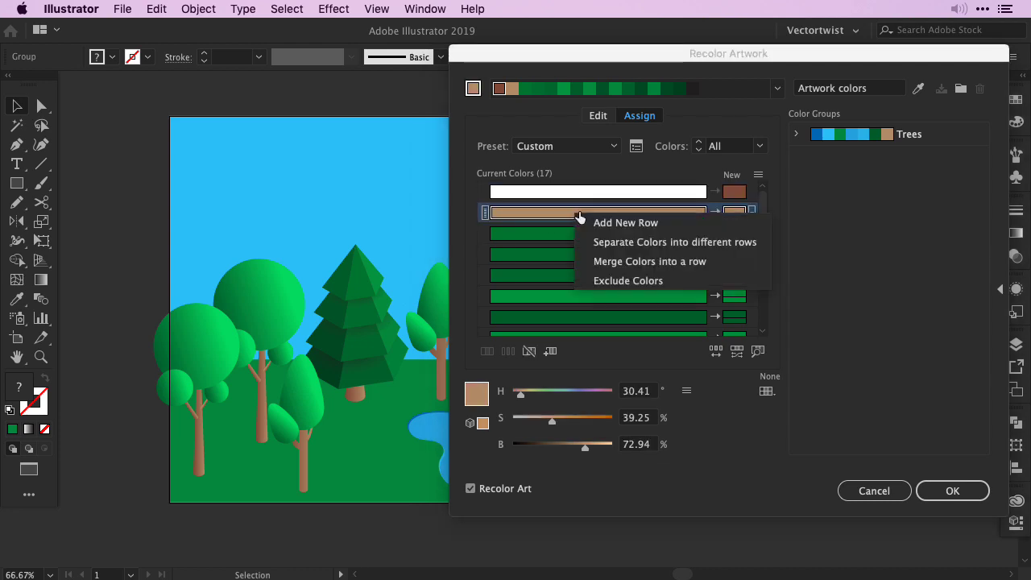
{"action": "left_click", "coordinate": [607, 282]}
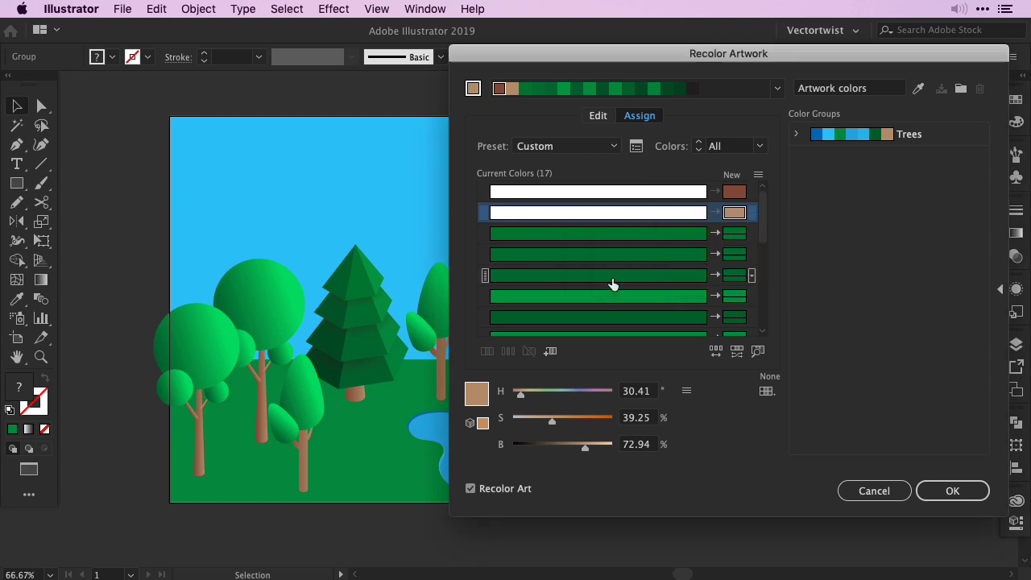
- Link the harmony colours, shift the pines' greens toward yellow-green at a hue of about 122°, brighten them slightly and apply
{"action": "left_click", "coordinate": [598, 117]}
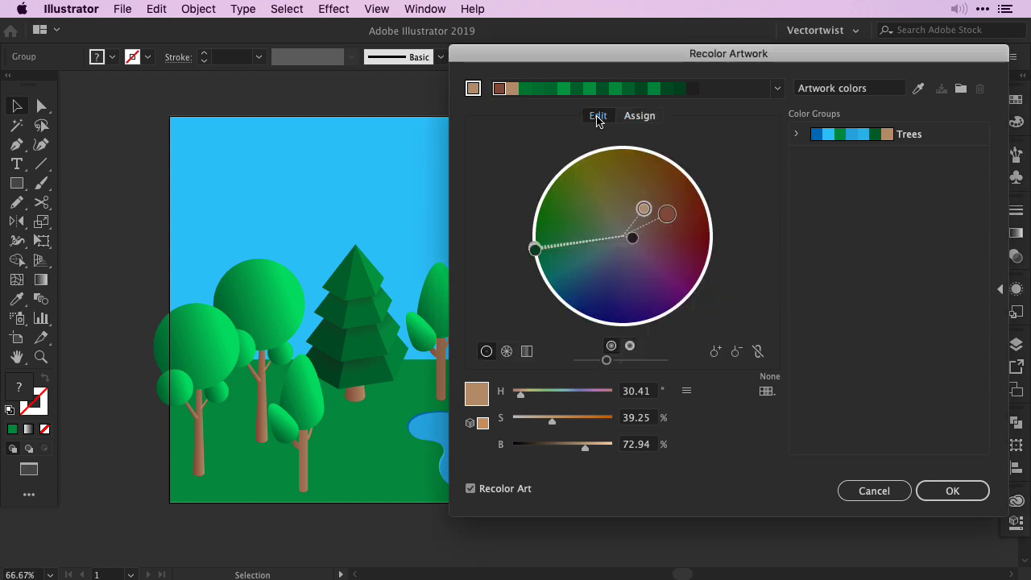
{"action": "left_click", "coordinate": [759, 356]}
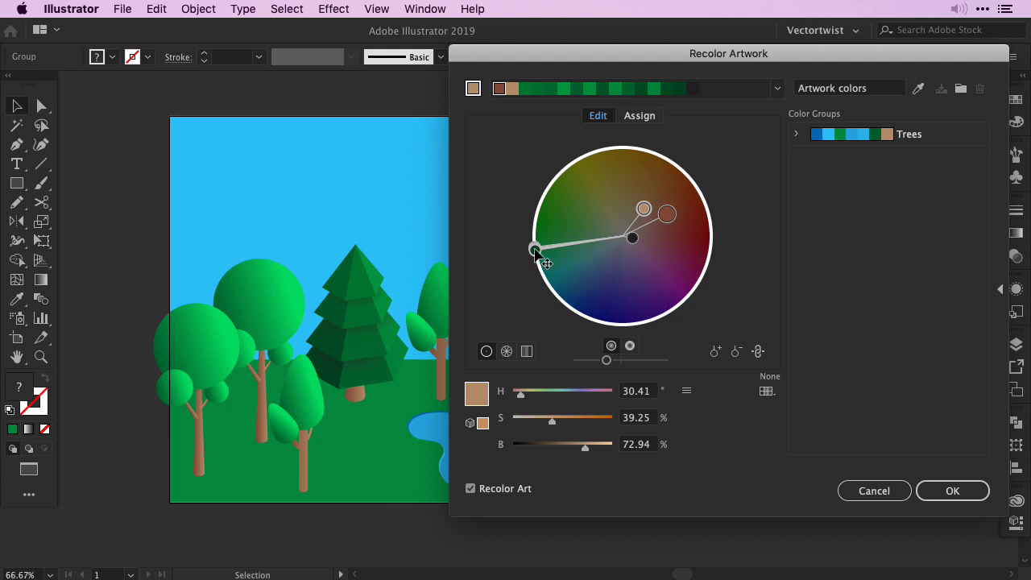
{"action": "left_click_drag", "start_coordinate": [534, 251], "coordinate": [538, 220]}
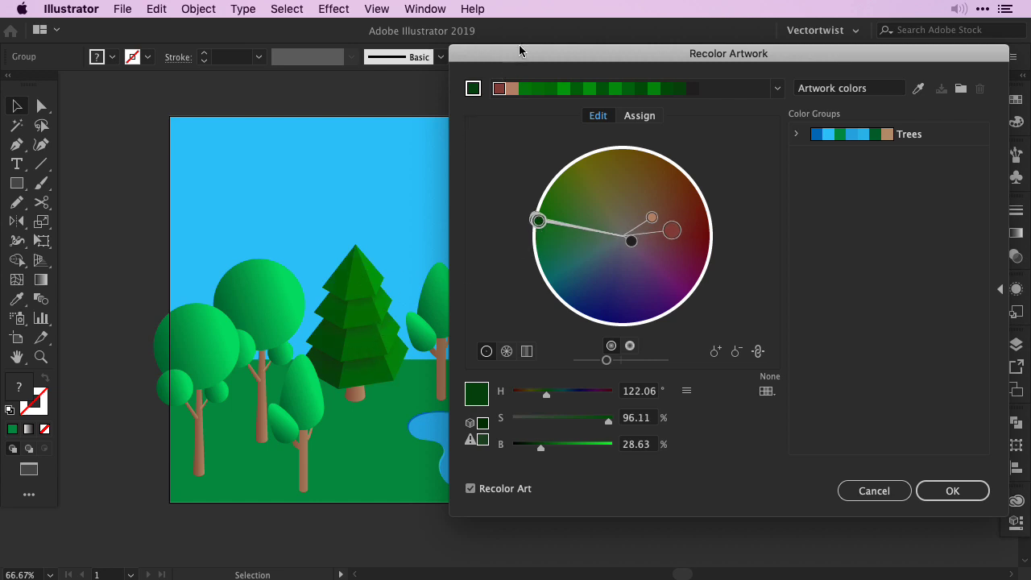
{"action": "left_click_drag", "start_coordinate": [519, 51], "coordinate": [481, 79]}
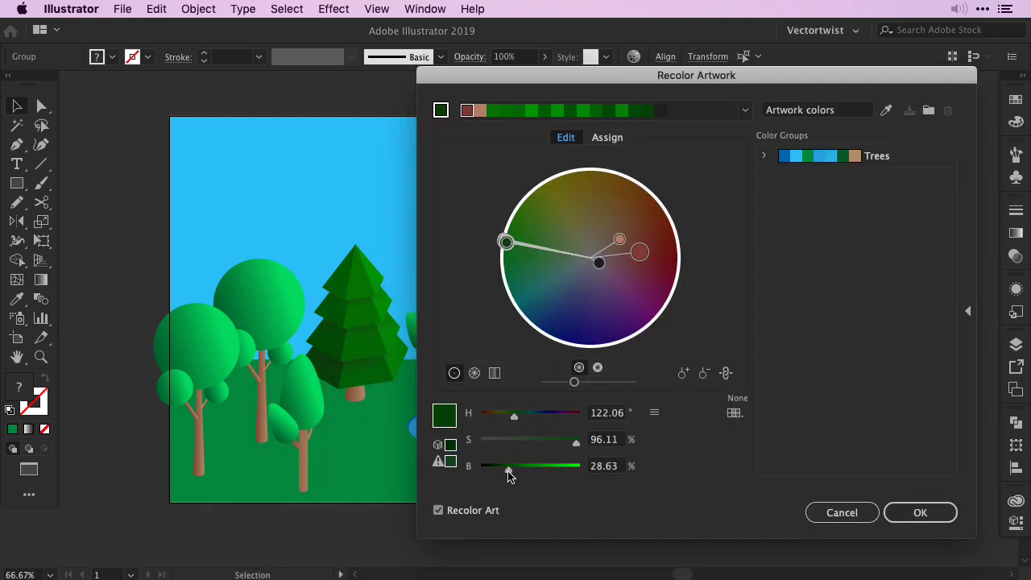
{"action": "left_click_drag", "start_coordinate": [508, 475], "coordinate": [511, 473]}
{"action": "left_click", "coordinate": [919, 512]}
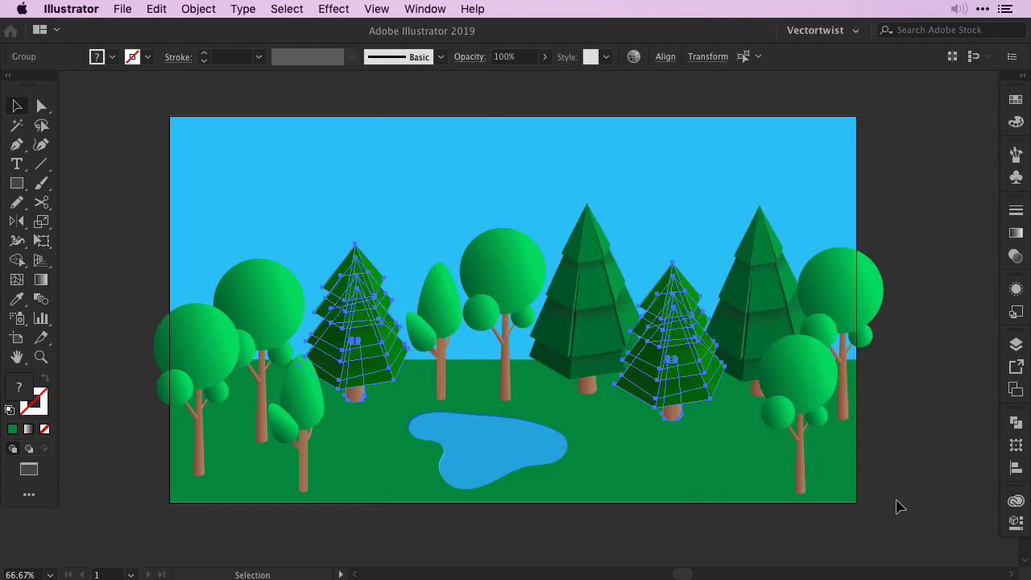
{"action": "left_click", "coordinate": [897, 473]}
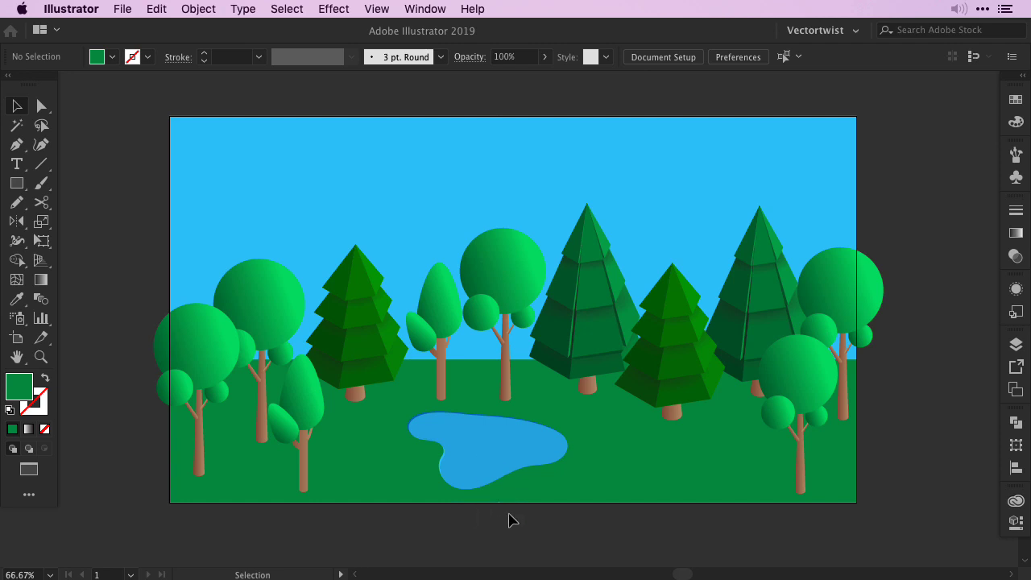
- Try darkening the pond, ground and sky together in Recolor Artwork by linking the harmony colours and lowering the brightness
{"action": "left_click", "coordinate": [453, 458]}
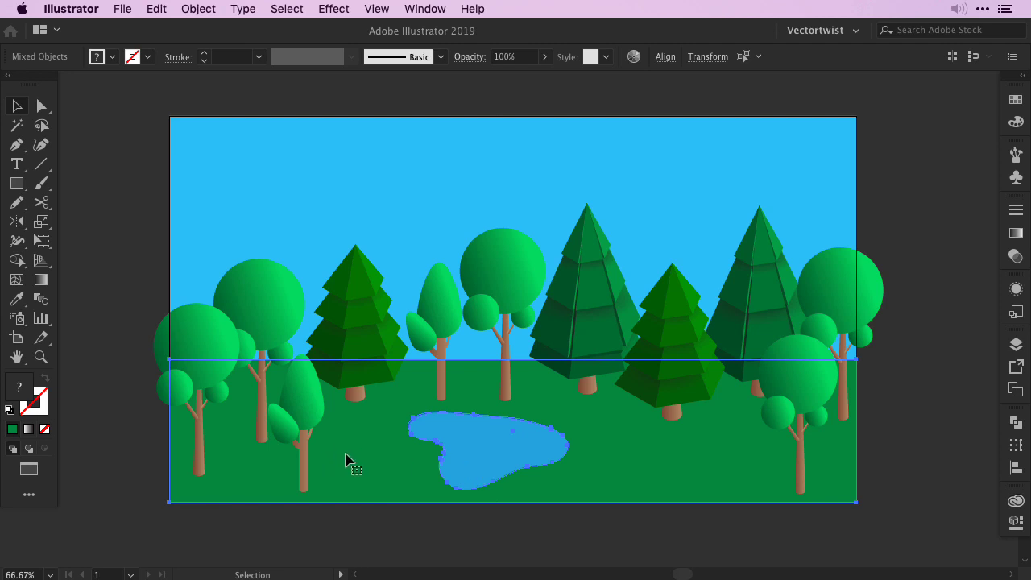
{"action": "left_click", "coordinate": [340, 201], "text": "shift"}
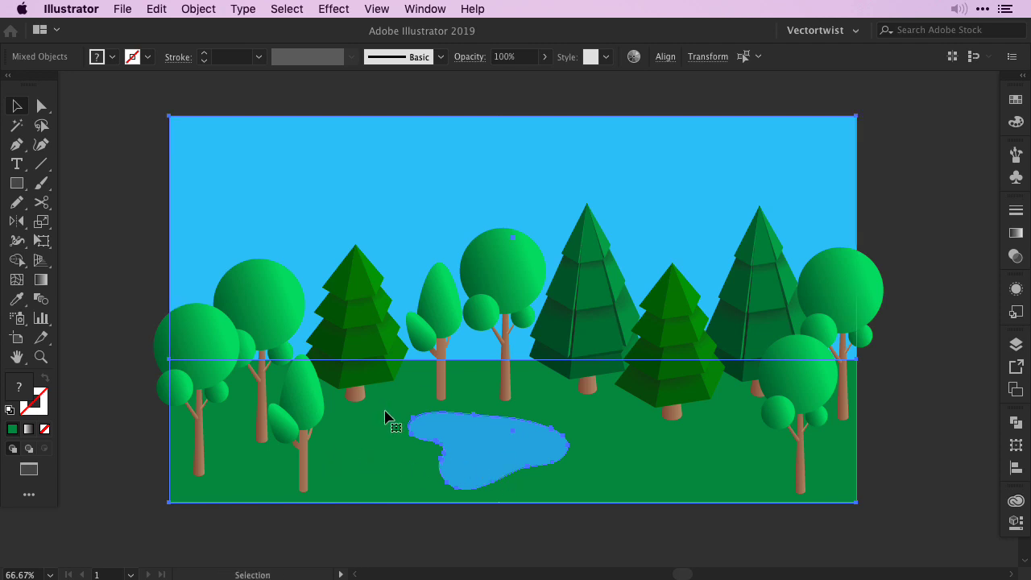
{"action": "left_click", "coordinate": [153, 9]}
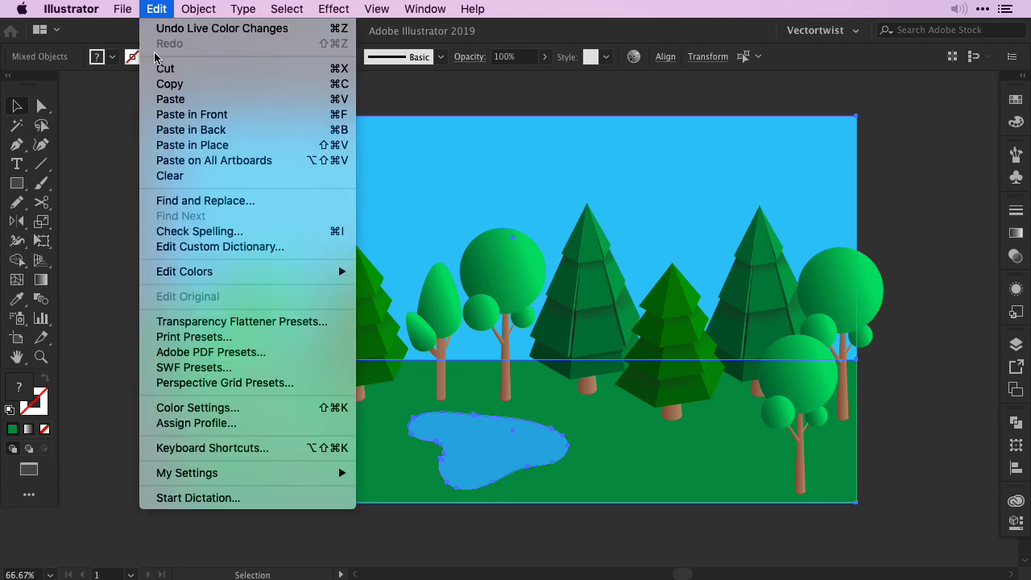
{"action": "mouse_move", "coordinate": [235, 271]}
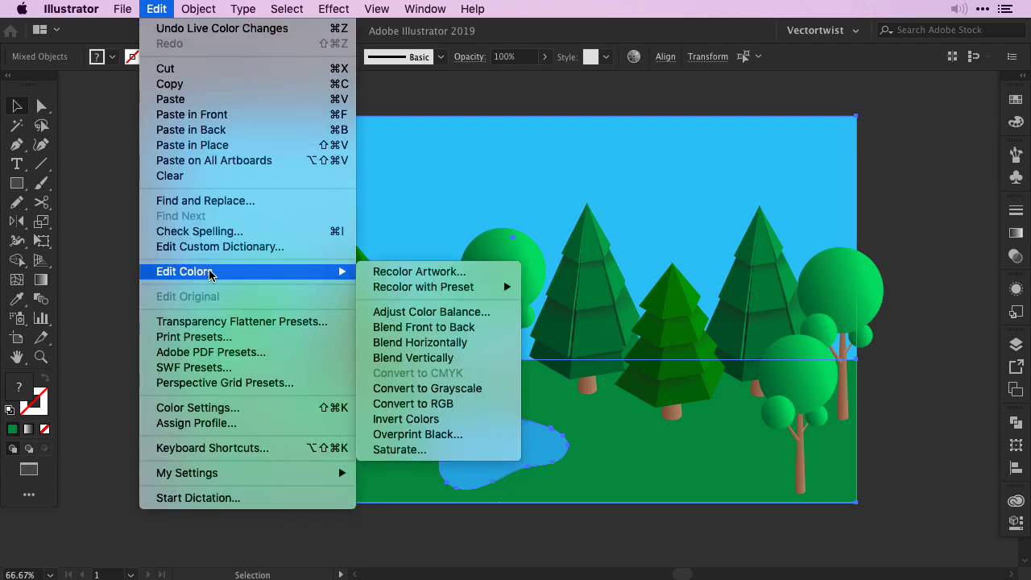
{"action": "left_click", "coordinate": [439, 272]}
{"action": "left_click", "coordinate": [610, 126]}
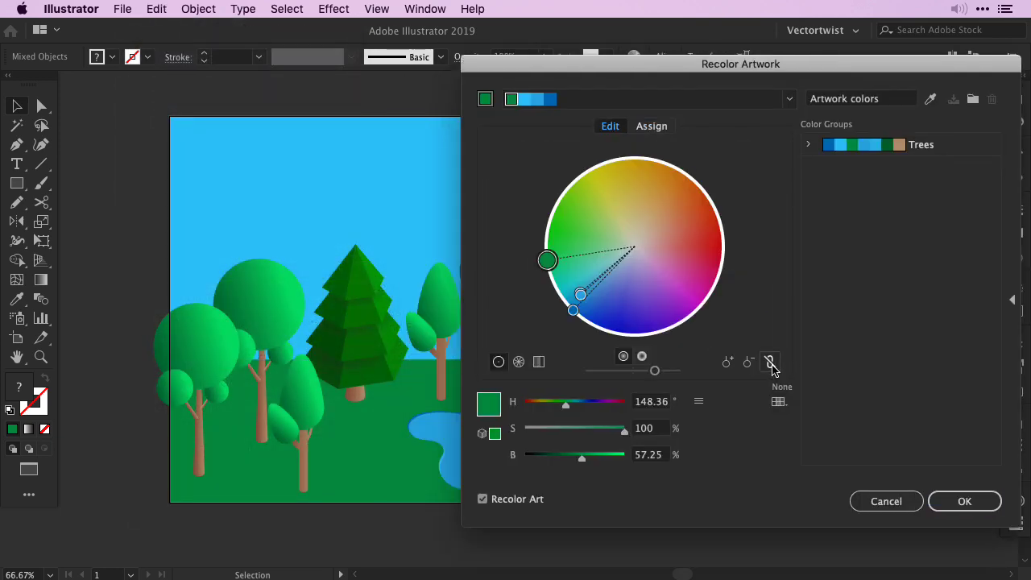
{"action": "left_click", "coordinate": [770, 363]}
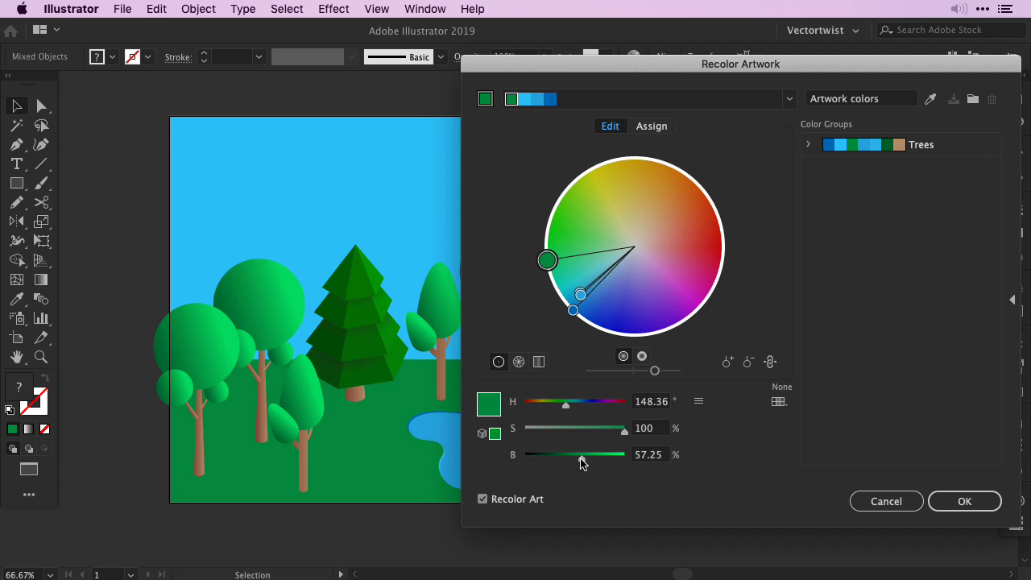
{"action": "left_click_drag", "start_coordinate": [583, 463], "coordinate": [540, 460]}
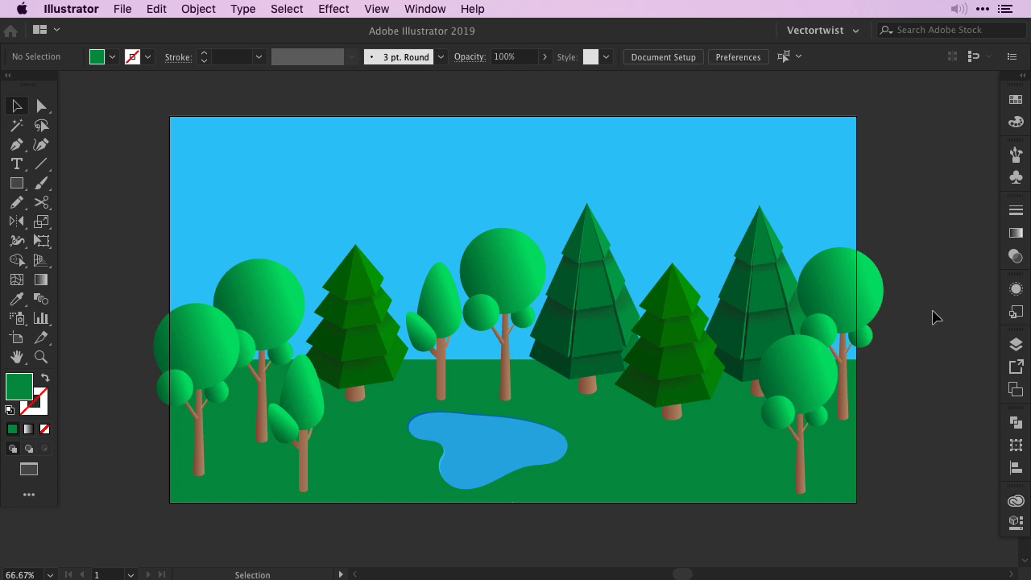
- Select all the round- and egg-crowned trees and open Recolor Artwork for them
{"action": "left_click", "coordinate": [190, 350]}
{"action": "left_click", "coordinate": [249, 316], "text": "shift"}
{"action": "left_click", "coordinate": [305, 407], "text": "shift"}
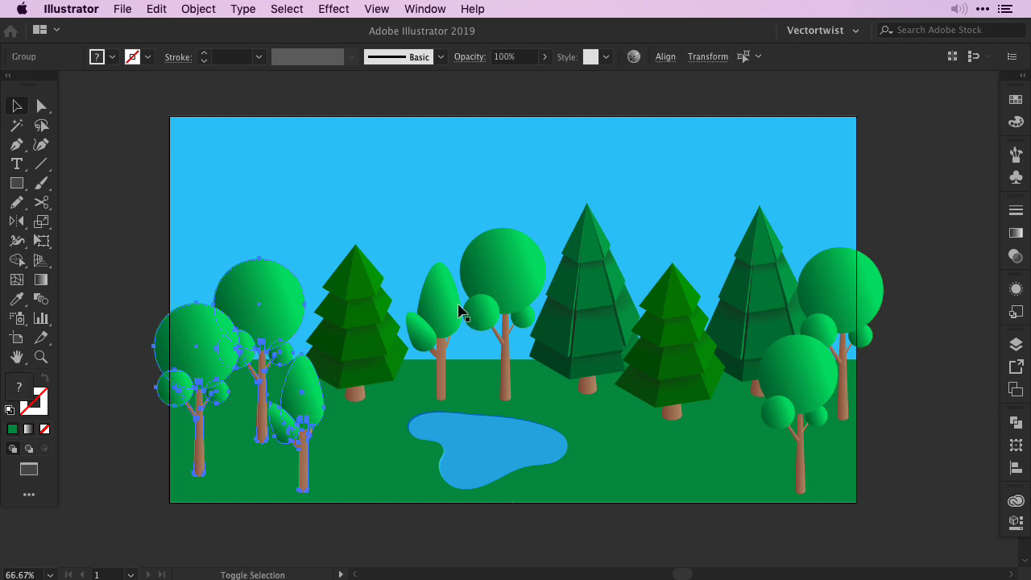
{"action": "left_click", "coordinate": [460, 311], "text": "shift"}
{"action": "left_click", "coordinate": [801, 375], "text": "shift"}
{"action": "left_click", "coordinate": [838, 285], "text": "shift"}
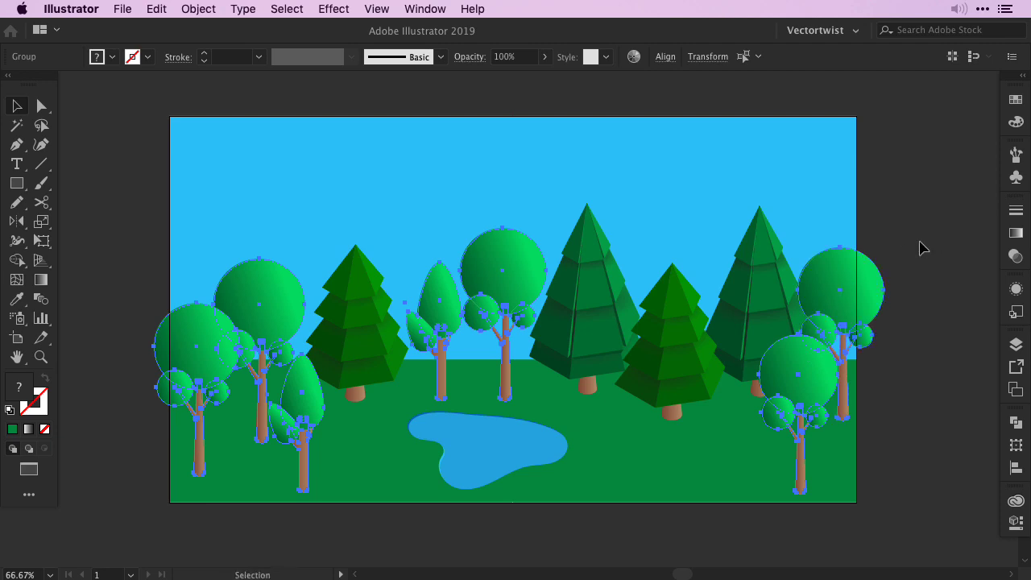
{"action": "left_click", "coordinate": [157, 9]}
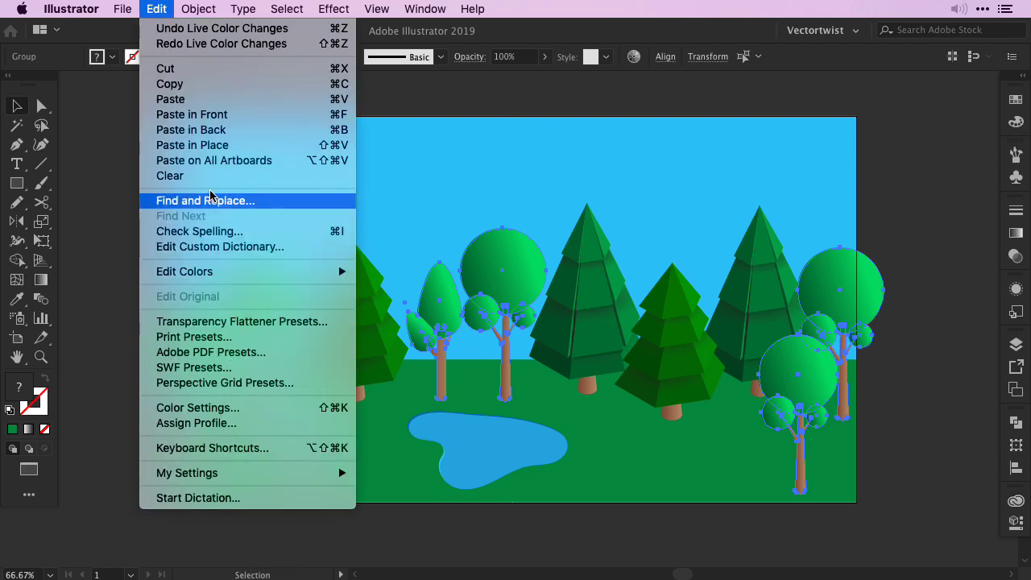
{"action": "mouse_move", "coordinate": [230, 274]}
{"action": "left_click", "coordinate": [411, 277]}
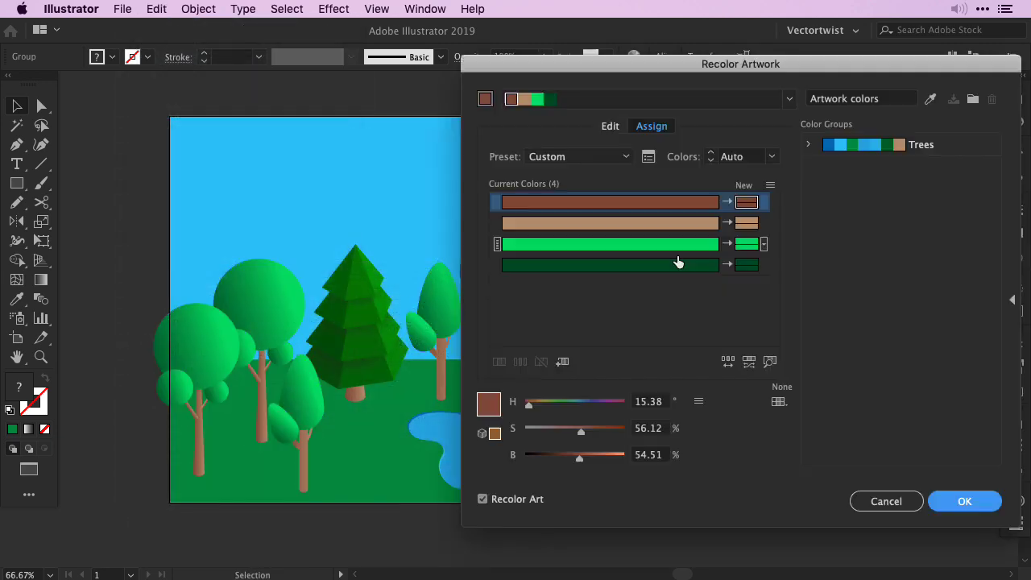
- Exclude the trees' dark brown and light brown trunk colours from the recolouring
{"action": "left_click", "coordinate": [553, 204]}
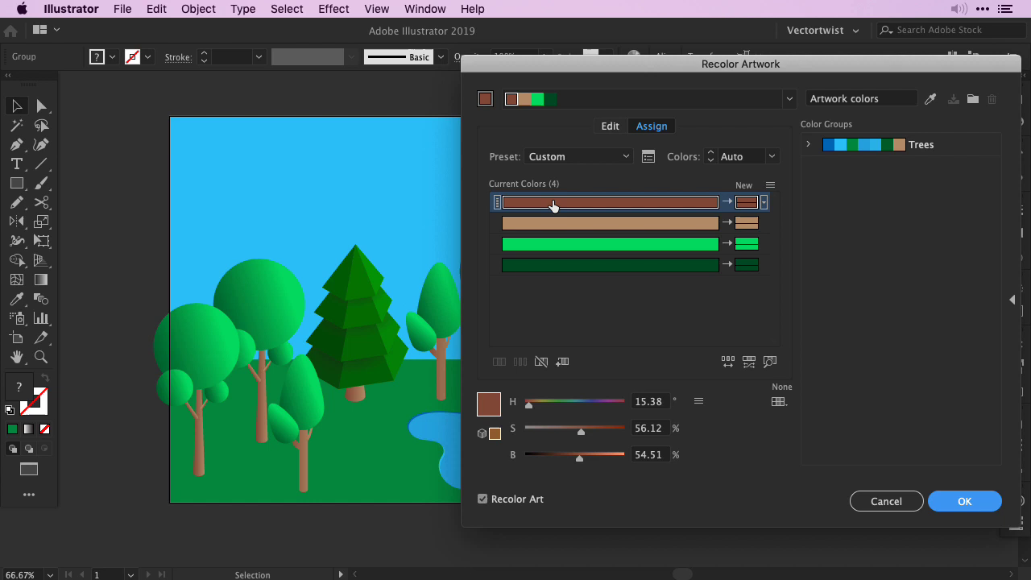
{"action": "right_click", "coordinate": [600, 206]}
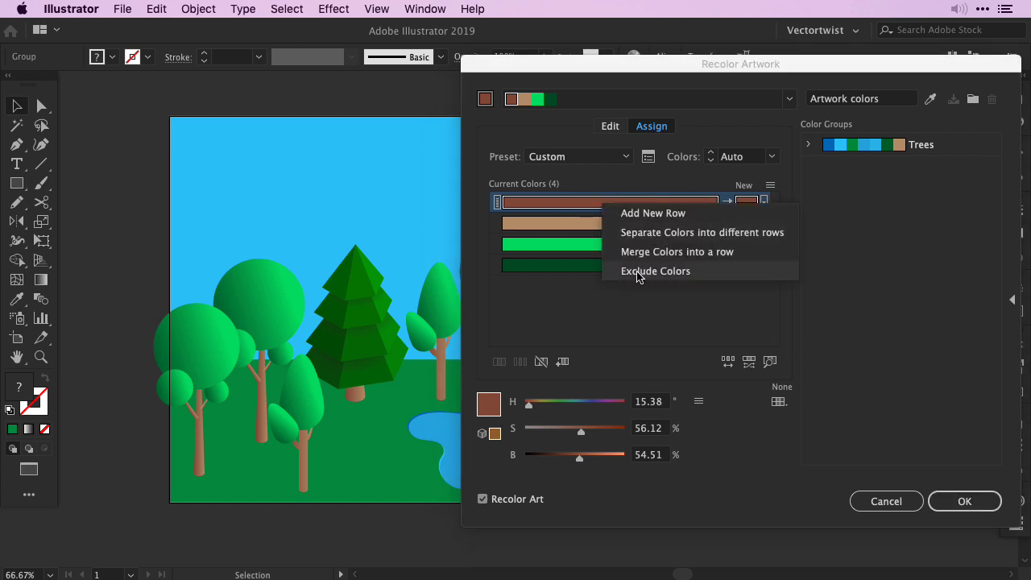
{"action": "left_click", "coordinate": [639, 272]}
{"action": "left_click", "coordinate": [608, 224]}
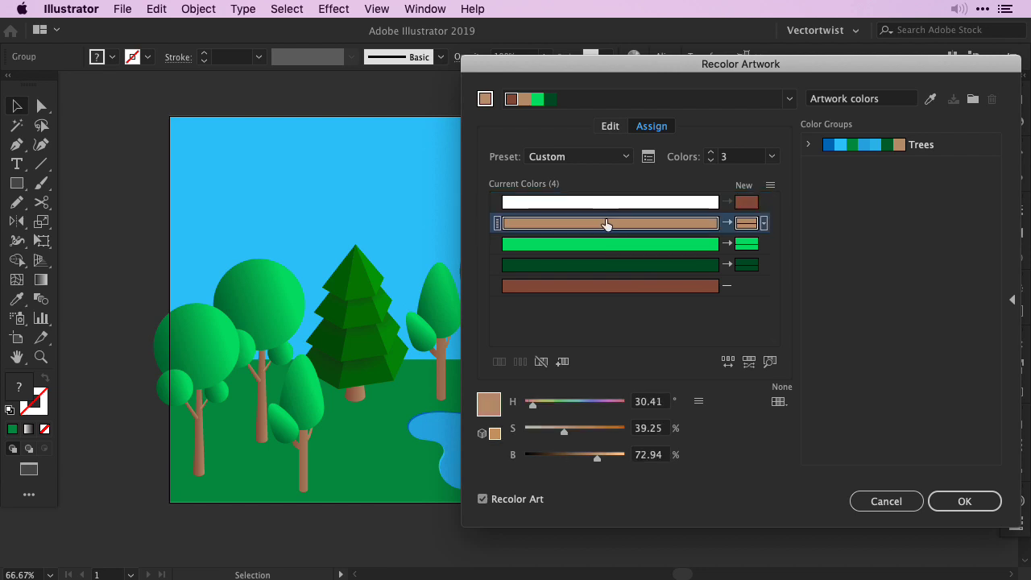
{"action": "right_click", "coordinate": [608, 224]}
{"action": "left_click", "coordinate": [640, 292]}
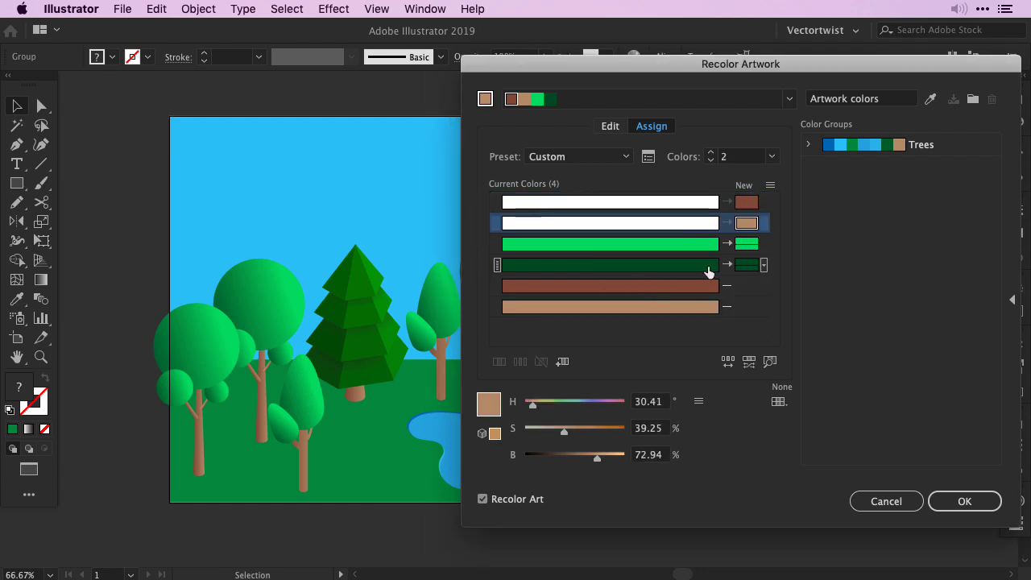
- Try recolouring the crowns orange: link the harmony colours, shift the hue to about 20°, desaturate both shades, the brighter to about 81%, and apply
{"action": "left_click", "coordinate": [610, 130]}
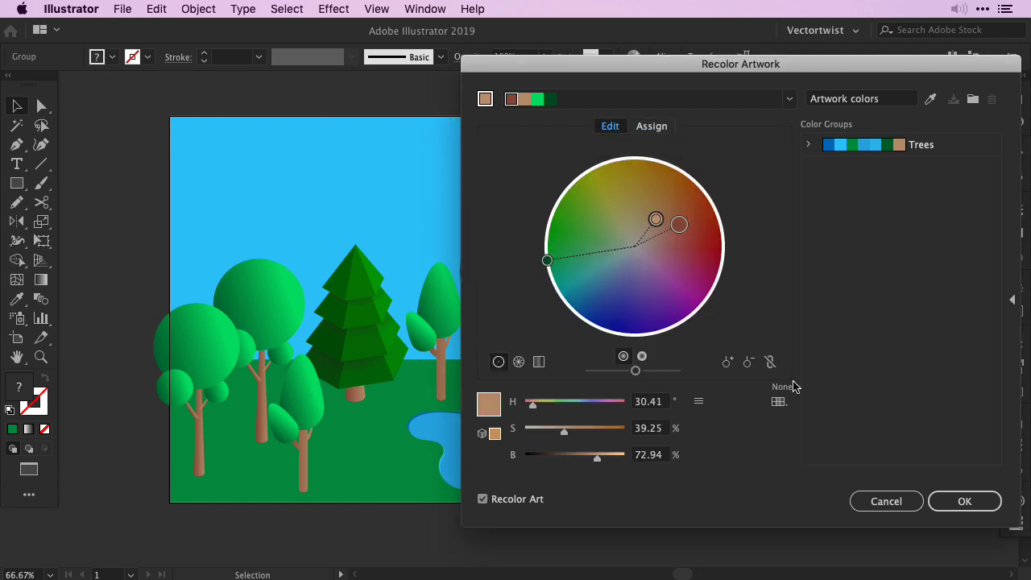
{"action": "left_click", "coordinate": [770, 362]}
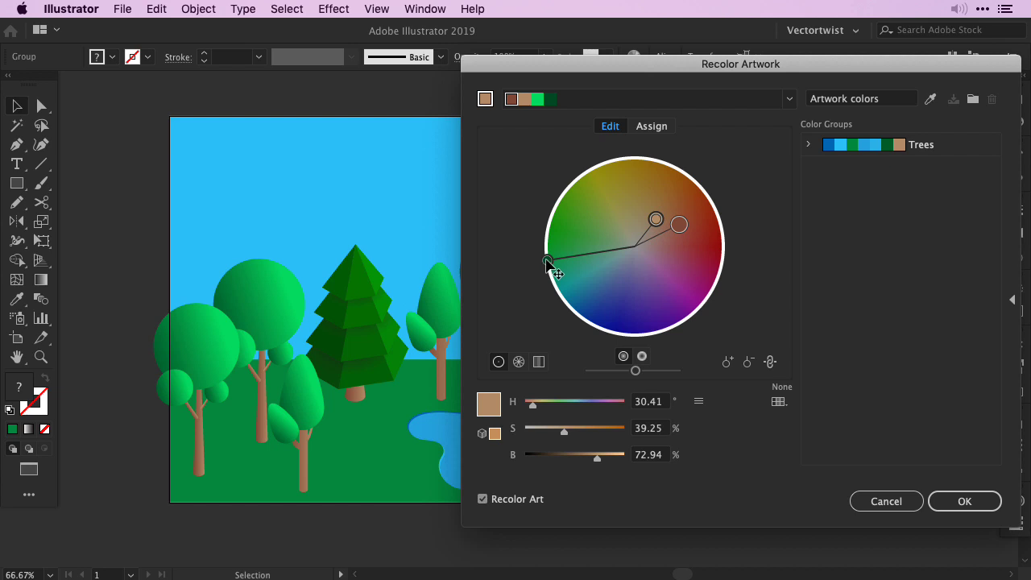
{"action": "left_click_drag", "start_coordinate": [548, 261], "coordinate": [706, 197]}
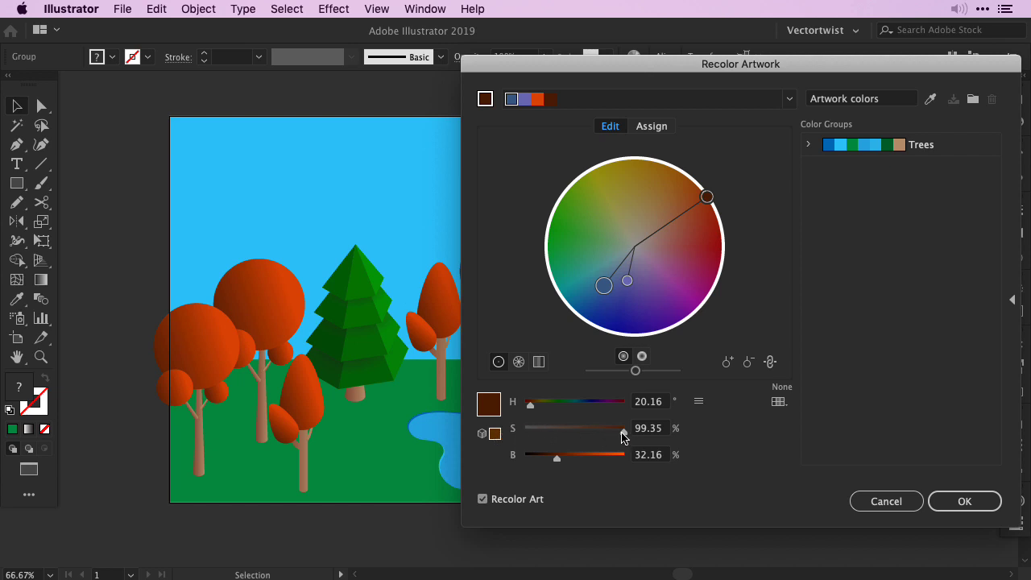
{"action": "left_click_drag", "start_coordinate": [625, 436], "coordinate": [593, 435]}
{"action": "left_click", "coordinate": [707, 199]}
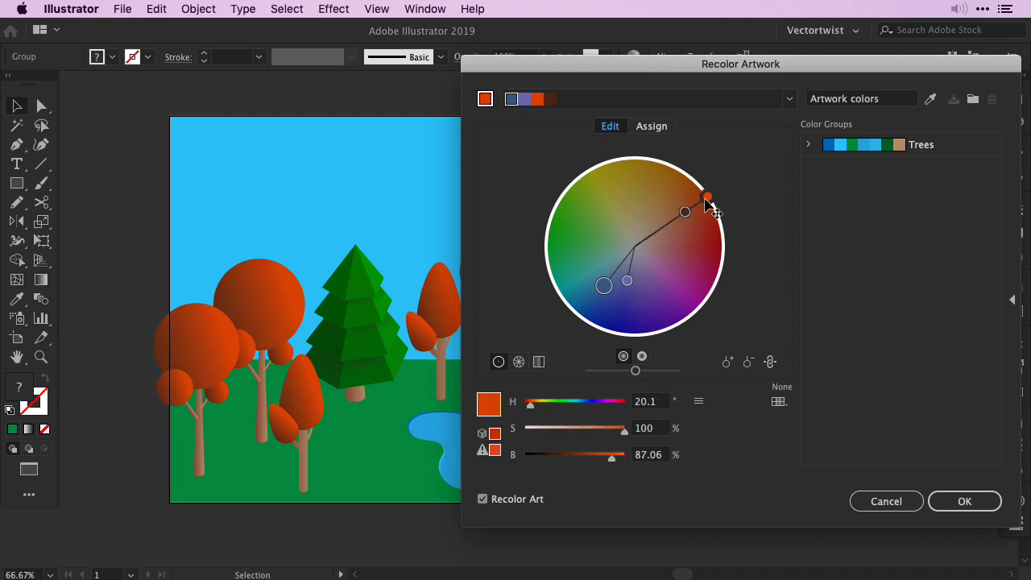
{"action": "left_click_drag", "start_coordinate": [704, 200], "coordinate": [695, 207]}
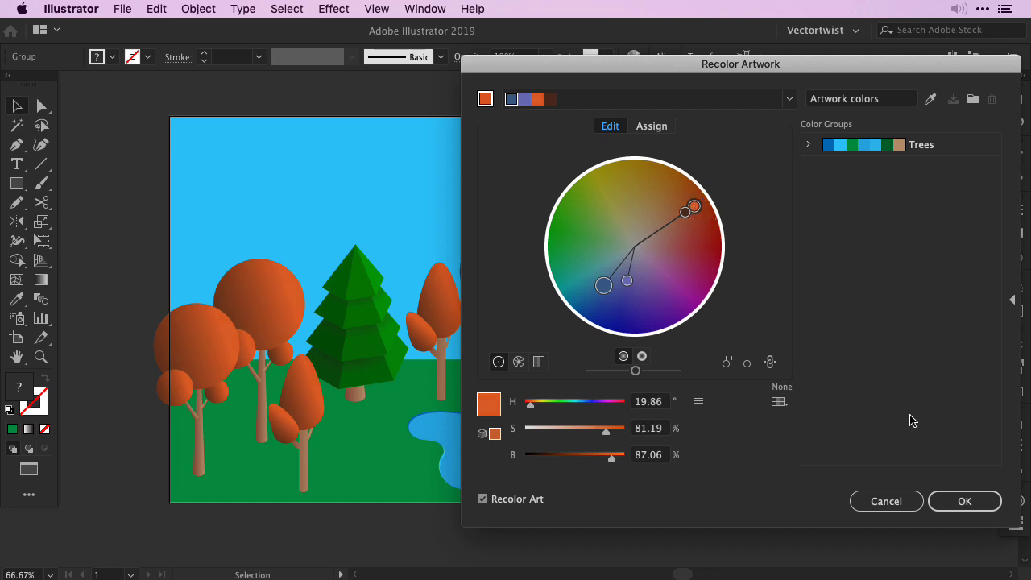
{"action": "left_click", "coordinate": [962, 504]}
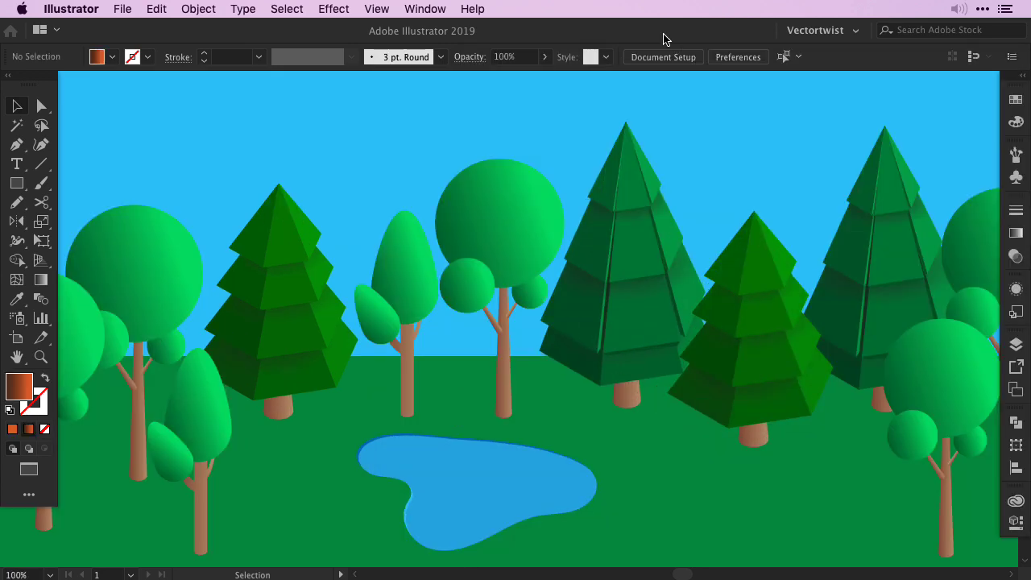